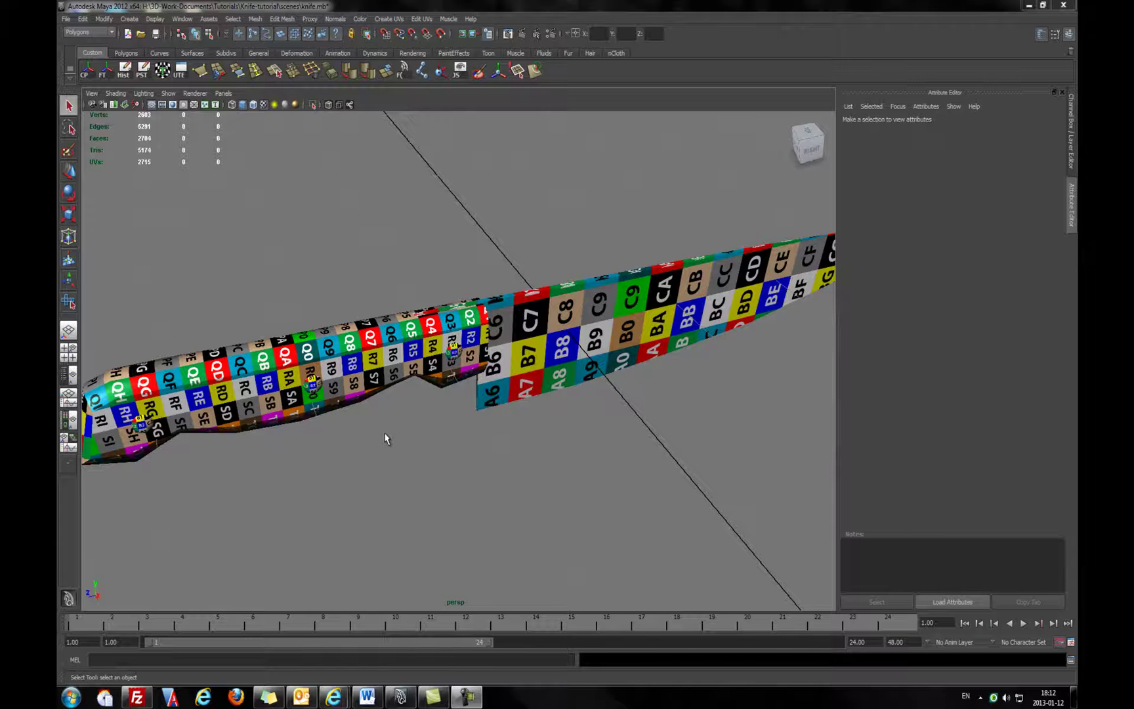
Examine the checker texture on the knife handle from its side and its underside
{"action": "left_click_drag", "start_coordinate": [458, 414], "coordinate": [345, 433], "text": "alt"}
{"action": "scroll", "coordinate": [394, 412], "scroll_direction": "up", "scroll_amount": 4}
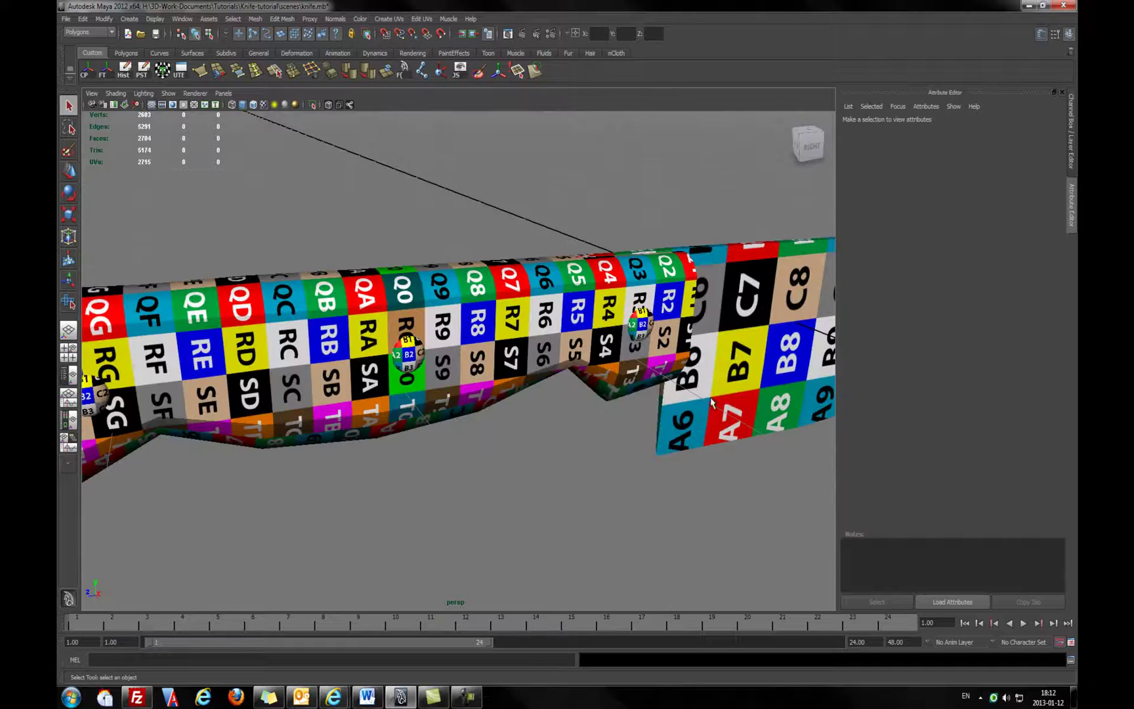
{"action": "left_click_drag", "start_coordinate": [712, 403], "coordinate": [448, 399], "text": "alt"}
{"action": "right_click_drag", "start_coordinate": [449, 399], "coordinate": [479, 401], "text": "alt"}
{"action": "left_click_drag", "start_coordinate": [479, 400], "coordinate": [397, 367], "text": "alt"}
{"action": "left_click_drag", "start_coordinate": [670, 381], "coordinate": [532, 330], "text": "alt"}
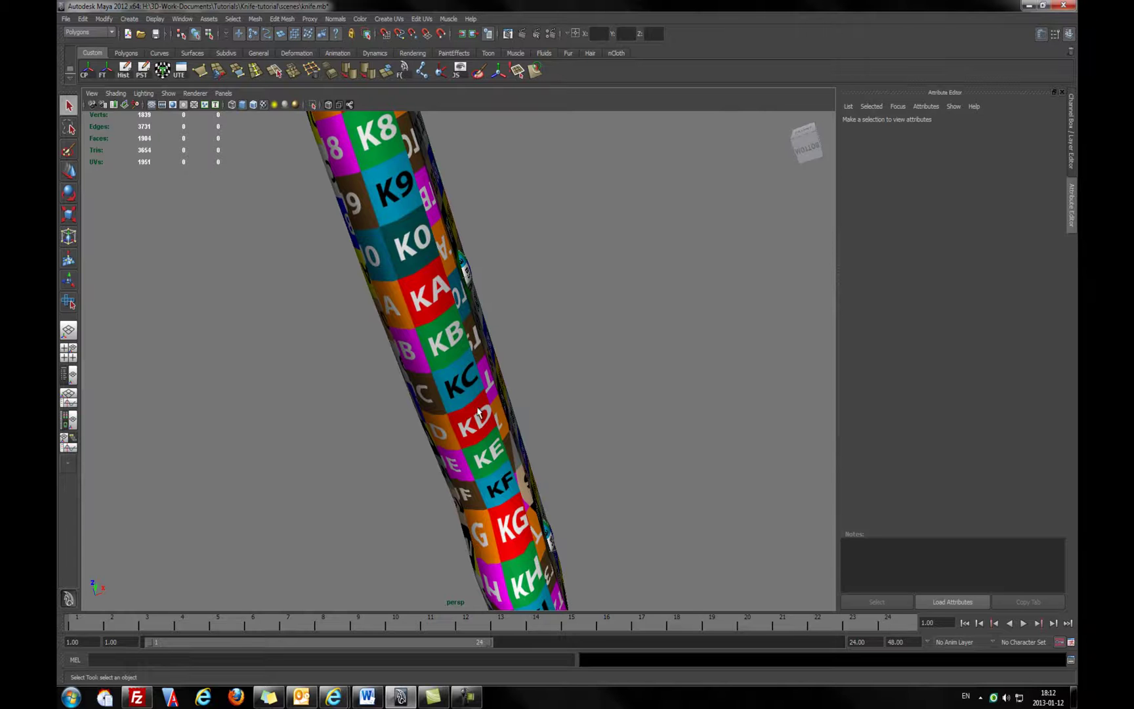
{"action": "left_click_drag", "start_coordinate": [480, 412], "coordinate": [428, 307], "text": "alt"}
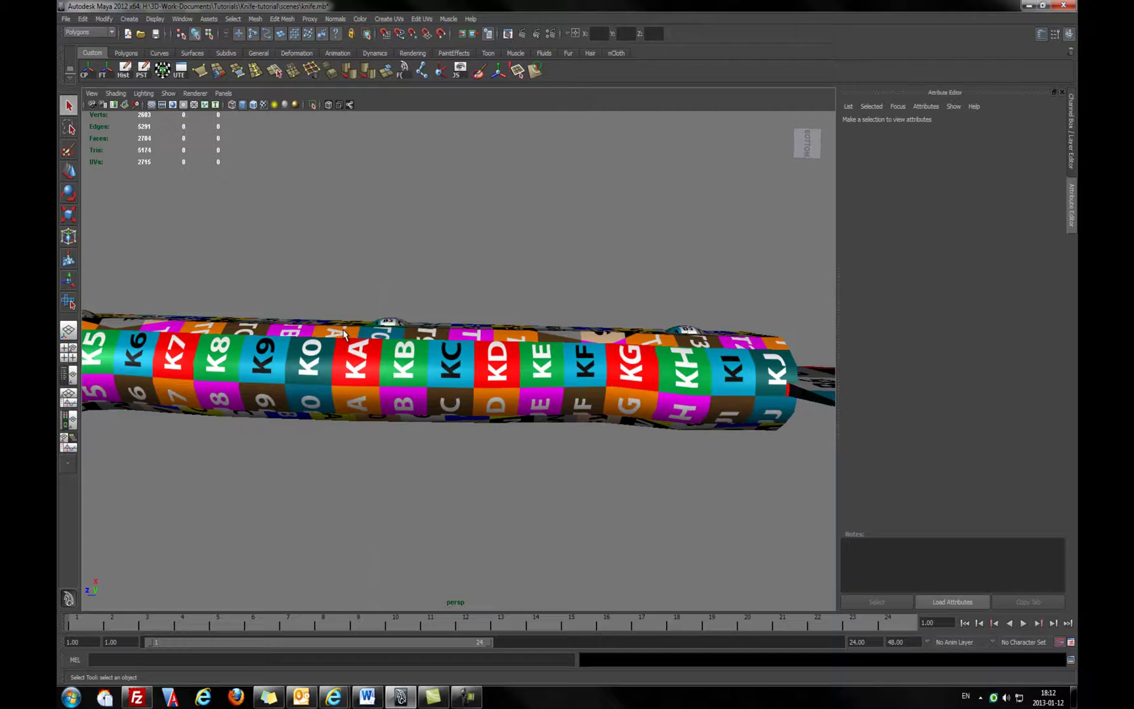
{"action": "left_click_drag", "start_coordinate": [344, 333], "coordinate": [499, 253], "text": "alt"}
Open the knife handle's UVs in the UV Texture Editor and cut the long narrow shell lengthwise along its centre edges
{"action": "left_click", "coordinate": [468, 322]}
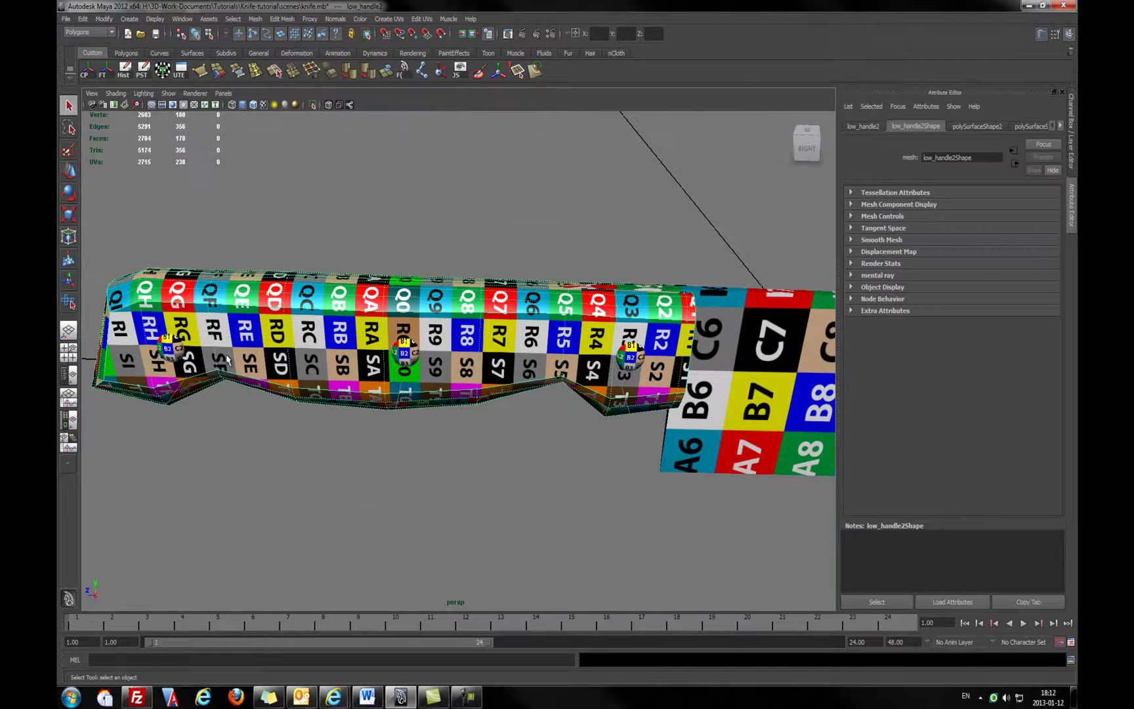
{"action": "left_click", "coordinate": [180, 68]}
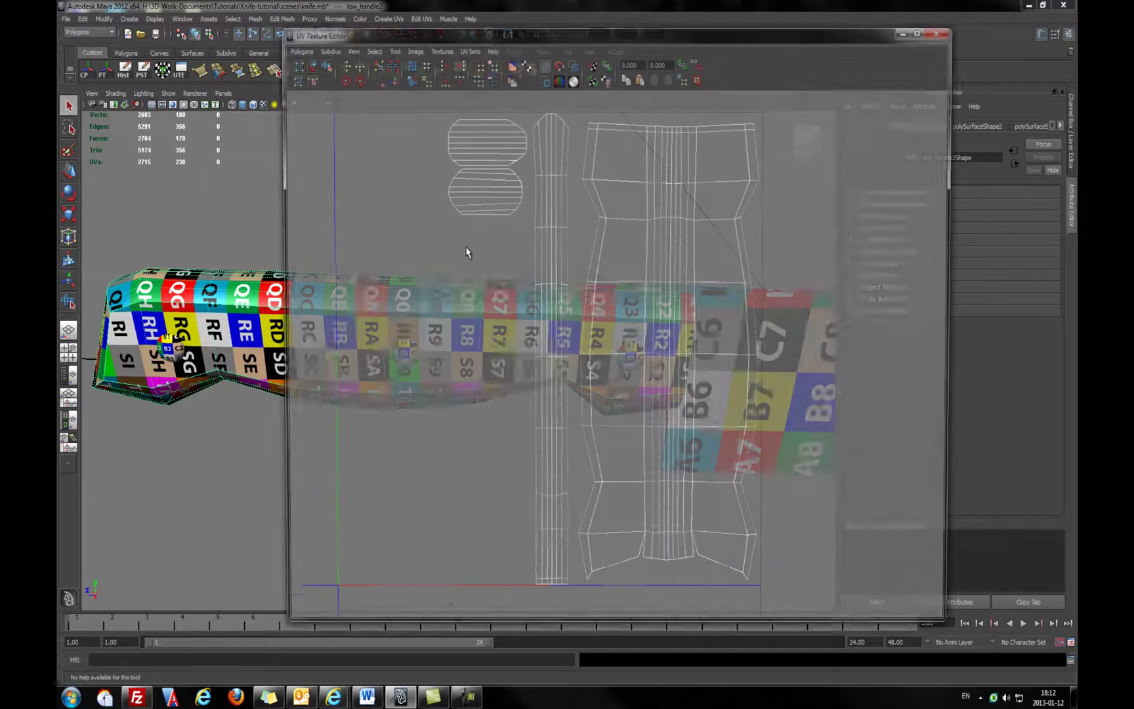
{"action": "right_click_drag", "start_coordinate": [538, 167], "coordinate": [549, 143]}
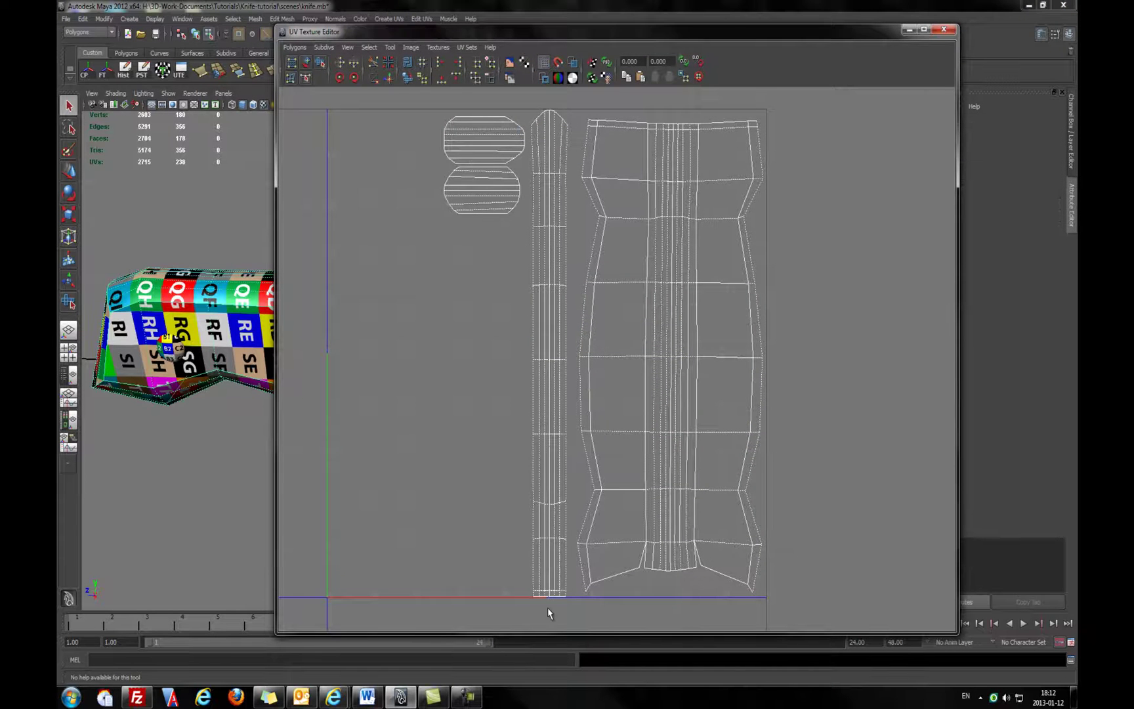
{"action": "left_click_drag", "start_coordinate": [550, 609], "coordinate": [550, 608]}
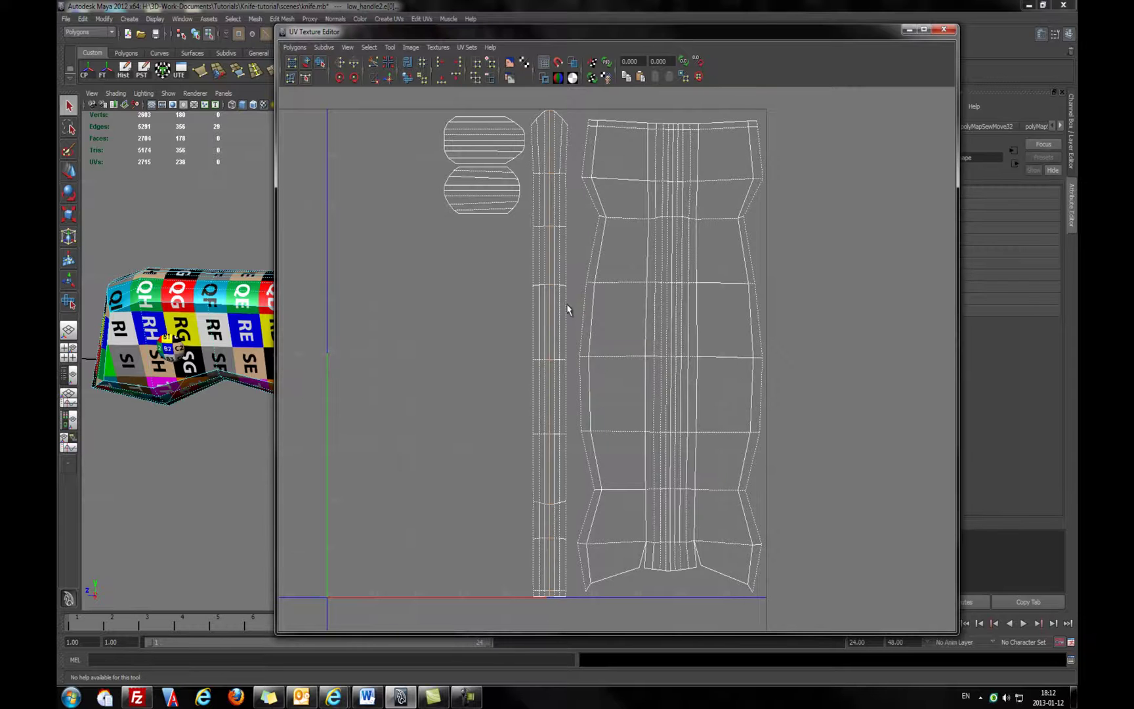
{"action": "left_click_drag", "start_coordinate": [180, 435], "coordinate": [251, 317], "text": "alt"}
{"action": "middle_click_drag", "start_coordinate": [251, 316], "coordinate": [72, 355], "text": "alt"}
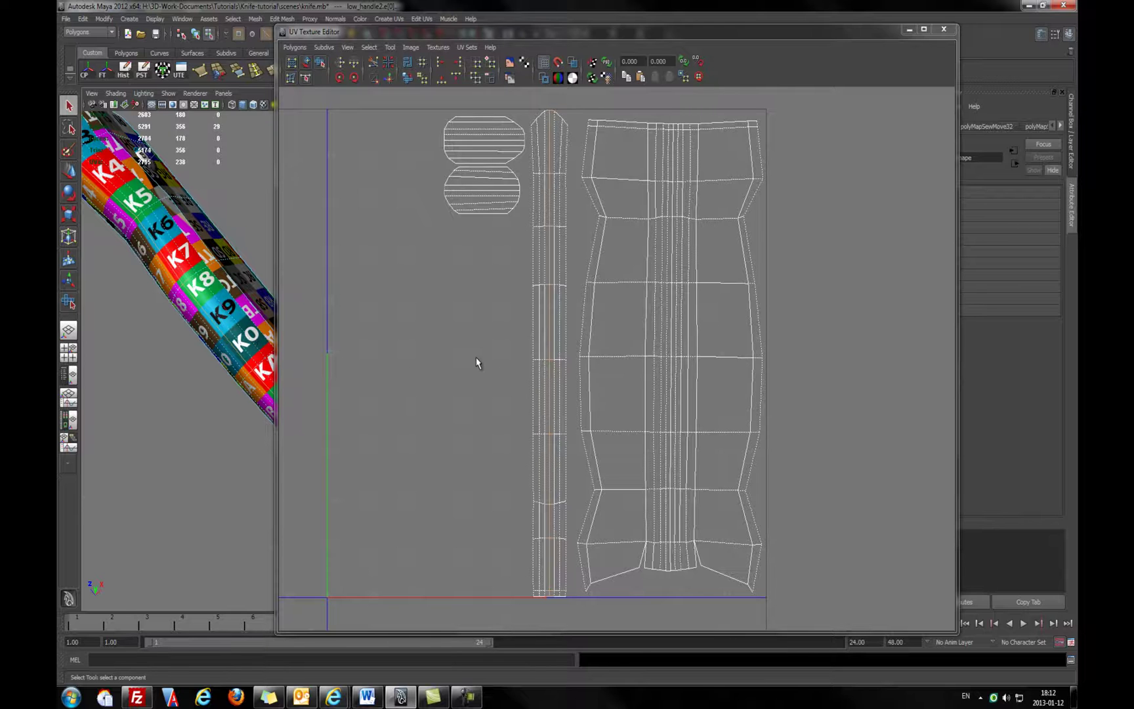
{"action": "middle_click_drag", "start_coordinate": [479, 356], "coordinate": [469, 361], "text": "alt"}
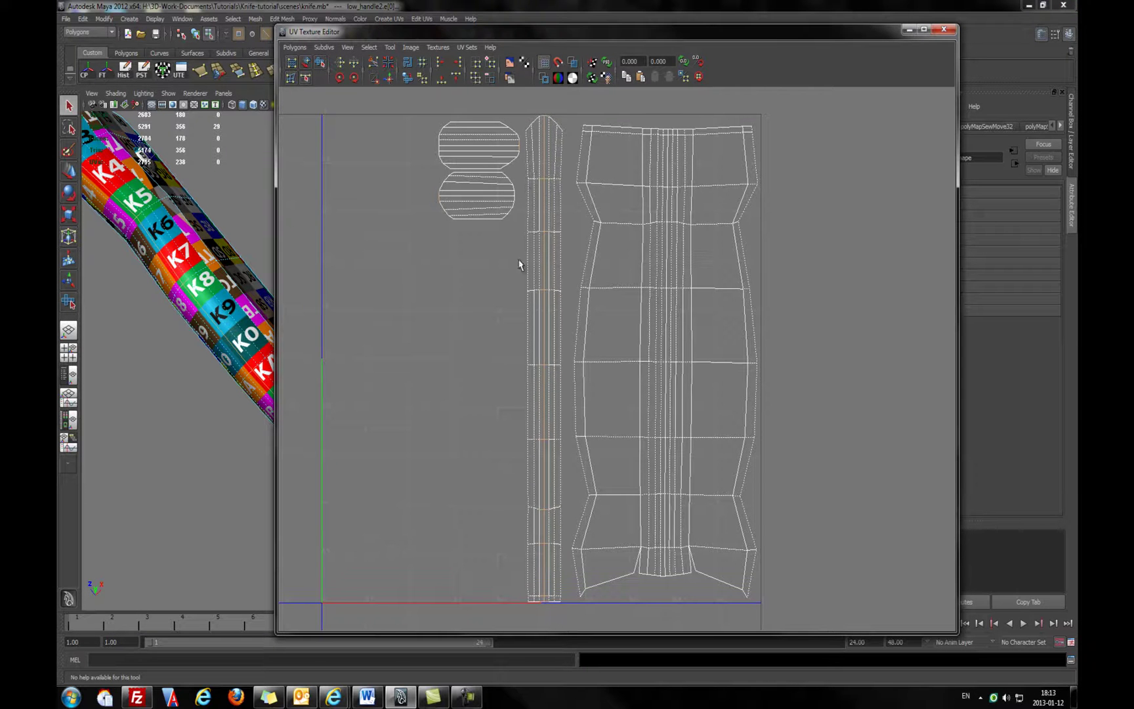
{"action": "left_click_drag", "start_coordinate": [545, 110], "coordinate": [565, 612], "text": "ctrl"}
{"action": "left_click", "coordinate": [373, 64]}
Select all UVs of the narrow shell's right half and move them slightly right, away from the left half
{"action": "right_click_drag", "start_coordinate": [547, 180], "coordinate": [582, 182]}
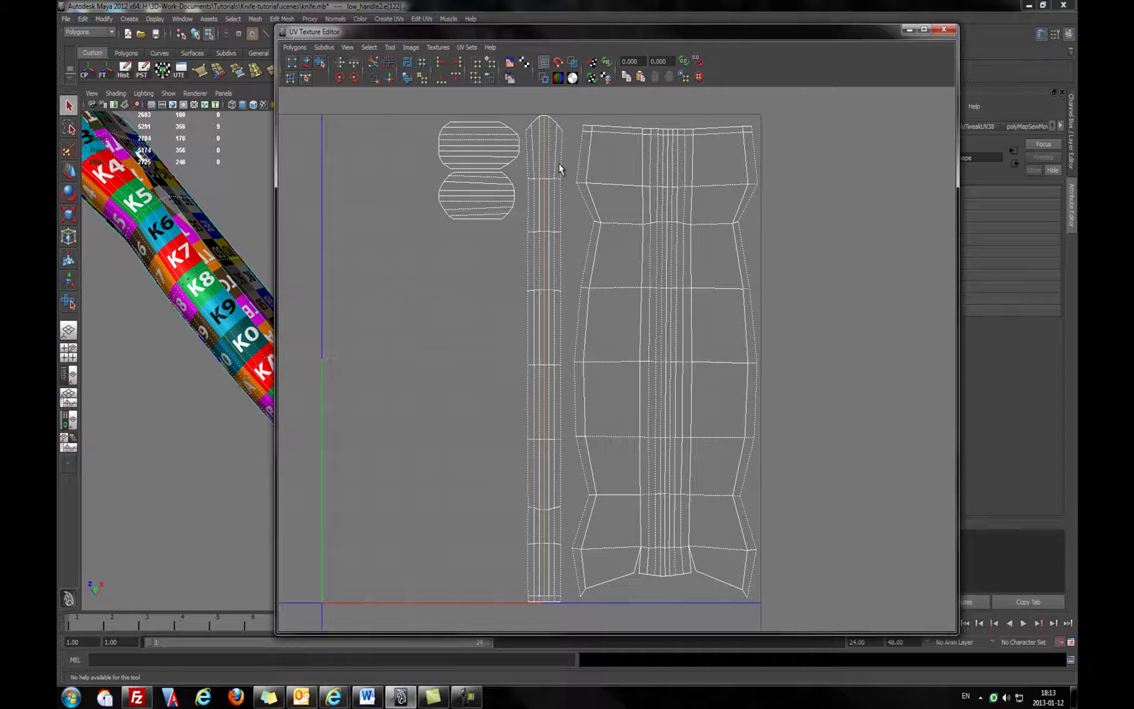
{"action": "left_click_drag", "start_coordinate": [552, 169], "coordinate": [577, 190]}
{"action": "right_click", "coordinate": [550, 202], "text": "ctrl"}
{"action": "right_click_drag", "start_coordinate": [550, 205], "coordinate": [577, 189], "text": "ctrl"}
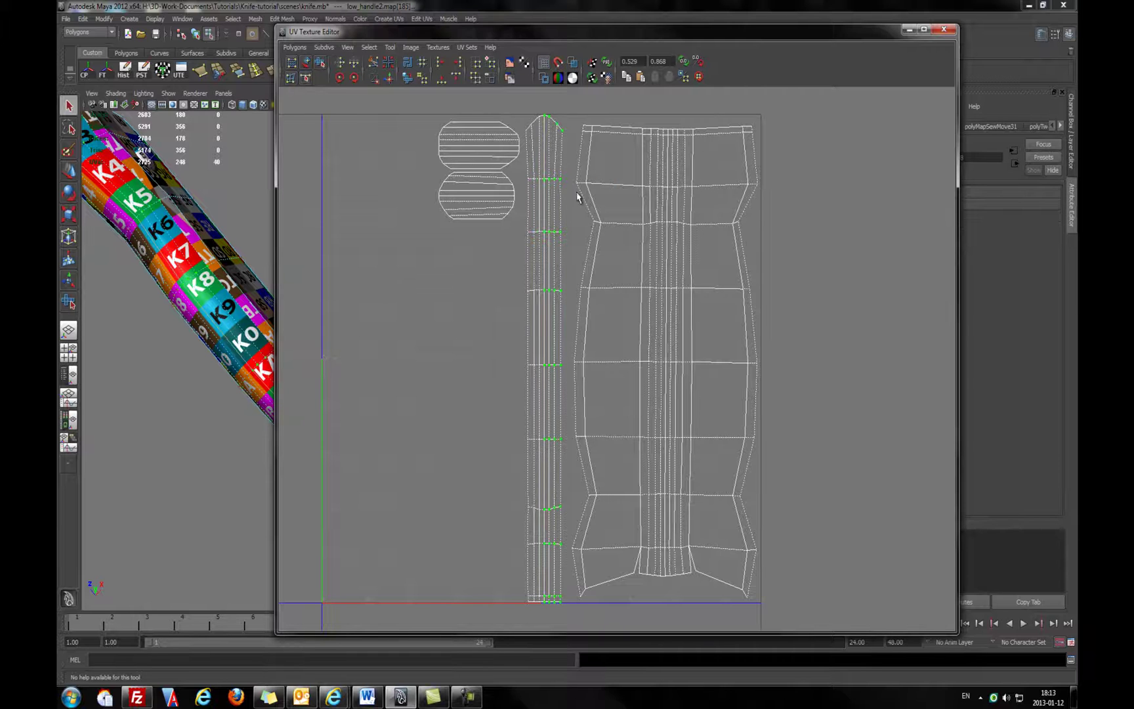
{"action": "key", "text": "w"}
{"action": "left_click_drag", "start_coordinate": [650, 359], "coordinate": [654, 359]}
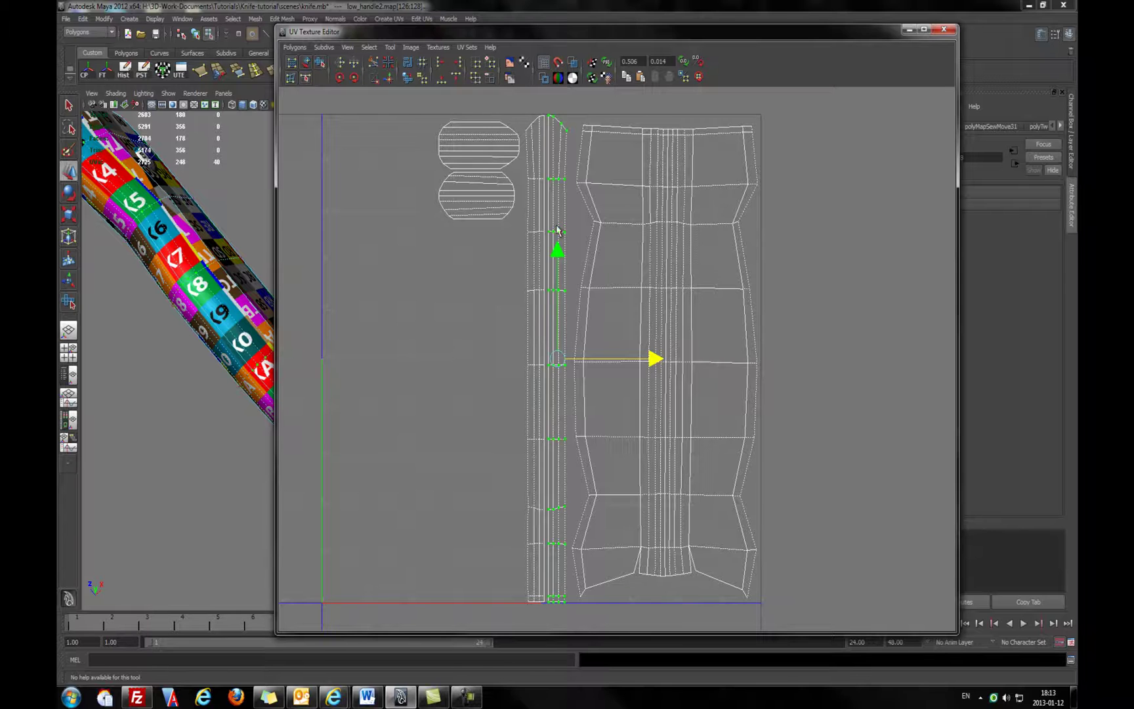
Check which edge the right half strip shares, then move the strip to the right side of the large handle shell
{"action": "right_click_drag", "start_coordinate": [557, 229], "coordinate": [571, 263]}
{"action": "key", "text": "q"}
{"action": "key", "text": "F10"}
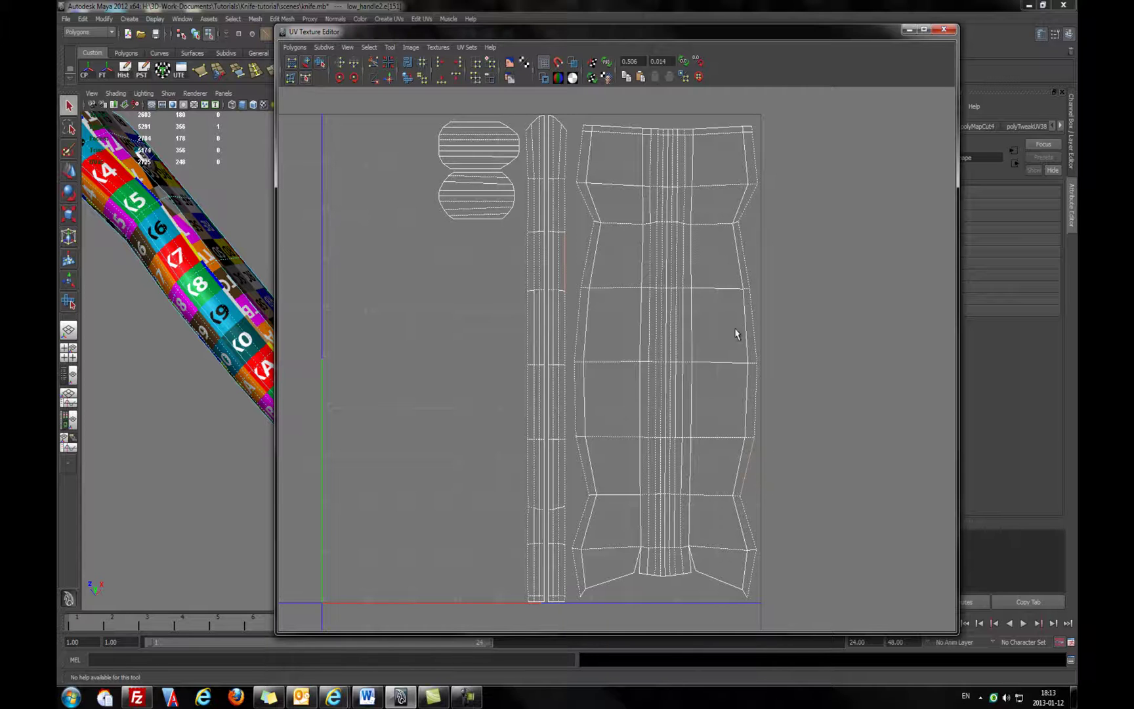
{"action": "right_click_drag", "start_coordinate": [558, 253], "coordinate": [595, 250]}
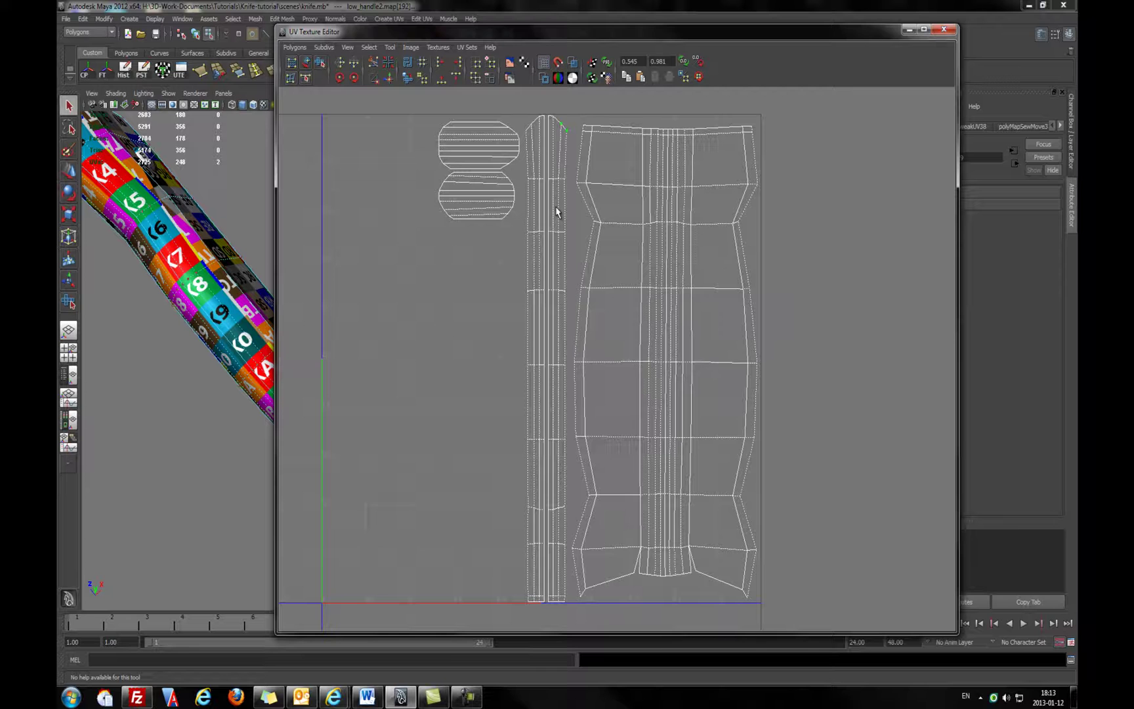
{"action": "right_click_drag", "start_coordinate": [557, 214], "coordinate": [572, 207]}
{"action": "key", "text": "w"}
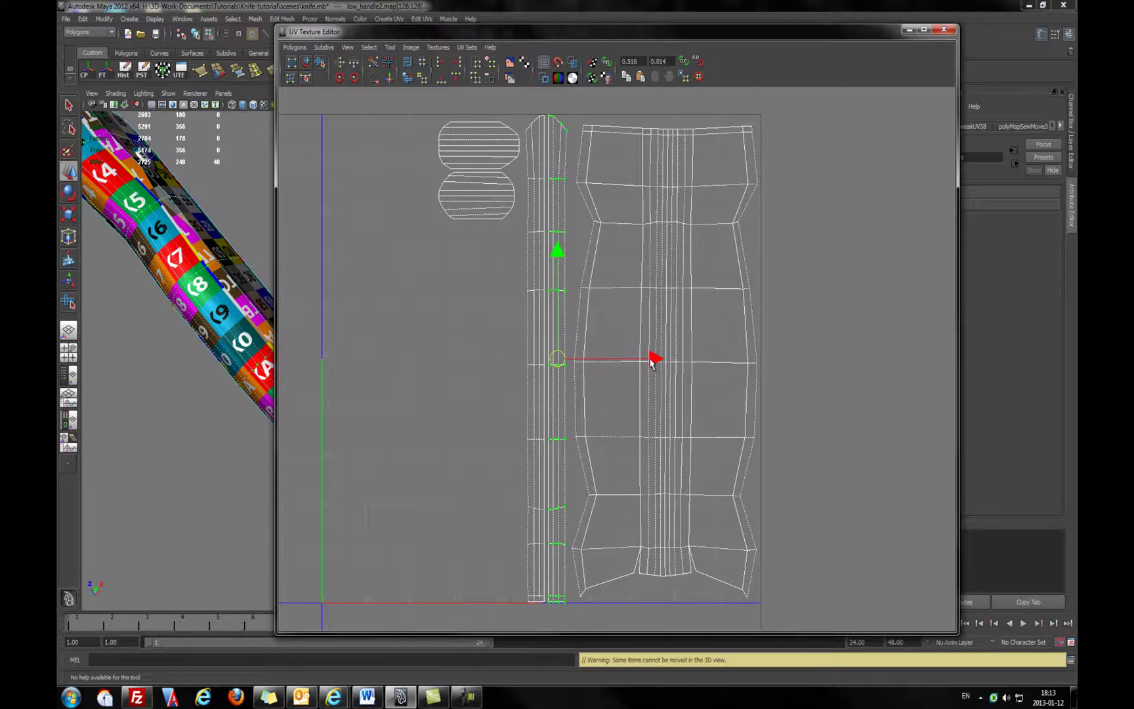
{"action": "left_click_drag", "start_coordinate": [653, 358], "coordinate": [869, 341]}
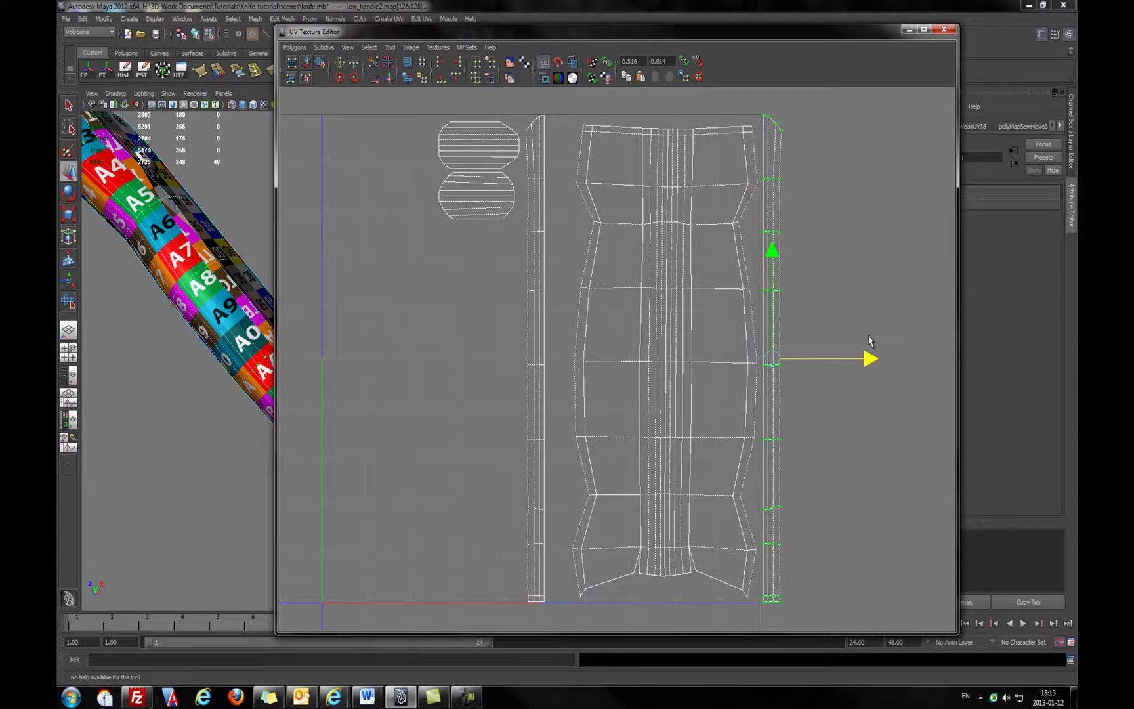
Check the relocated strip's matching edge and rotate the whole strip 180 degrees clockwise in 45-degree increments
{"action": "right_click_drag", "start_coordinate": [768, 220], "coordinate": [783, 188]}
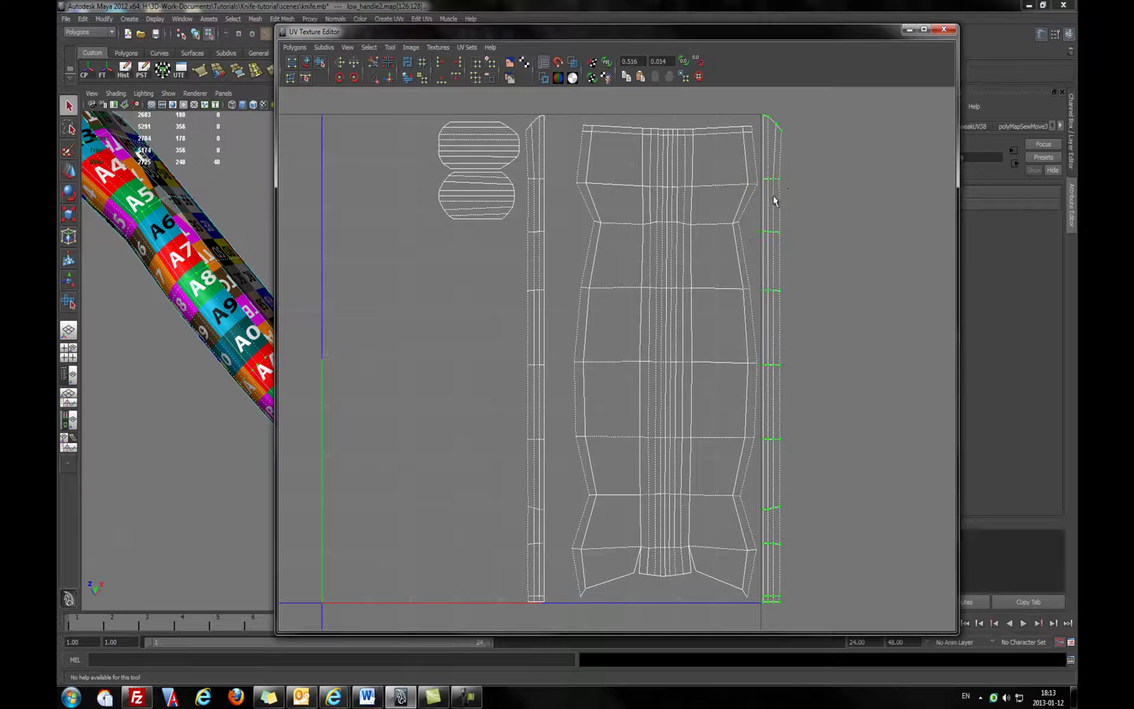
{"action": "left_click", "coordinate": [776, 199]}
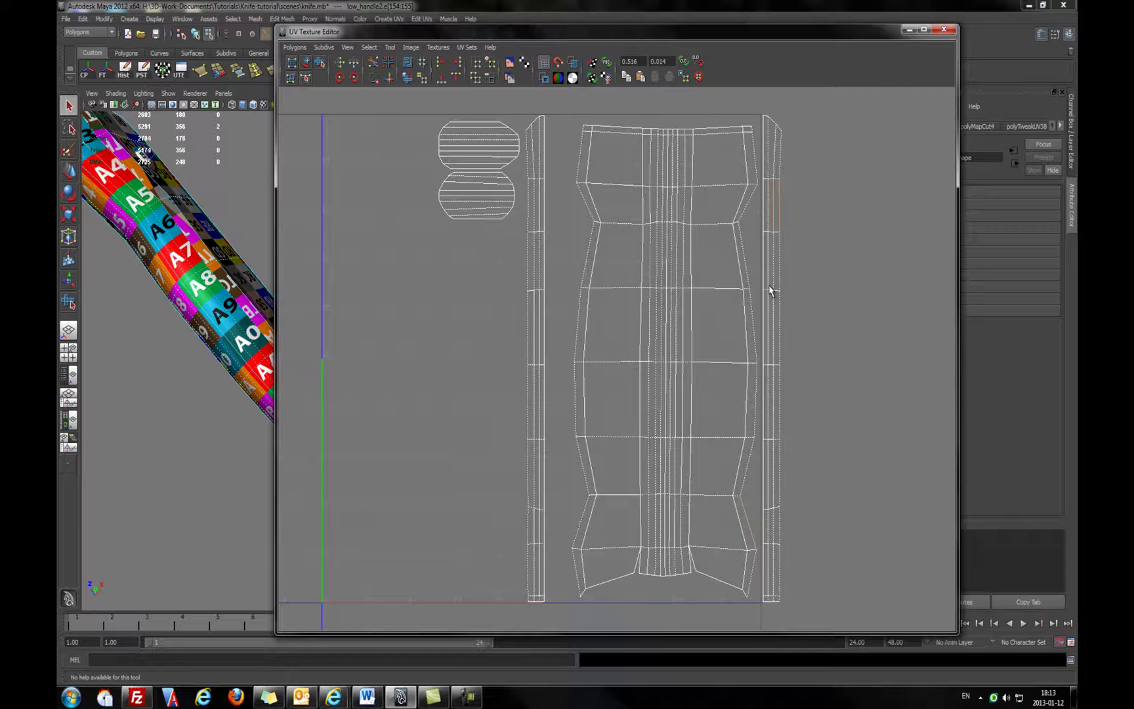
{"action": "right_click_drag", "start_coordinate": [780, 230], "coordinate": [828, 229]}
{"action": "left_click_drag", "start_coordinate": [786, 225], "coordinate": [771, 244]}
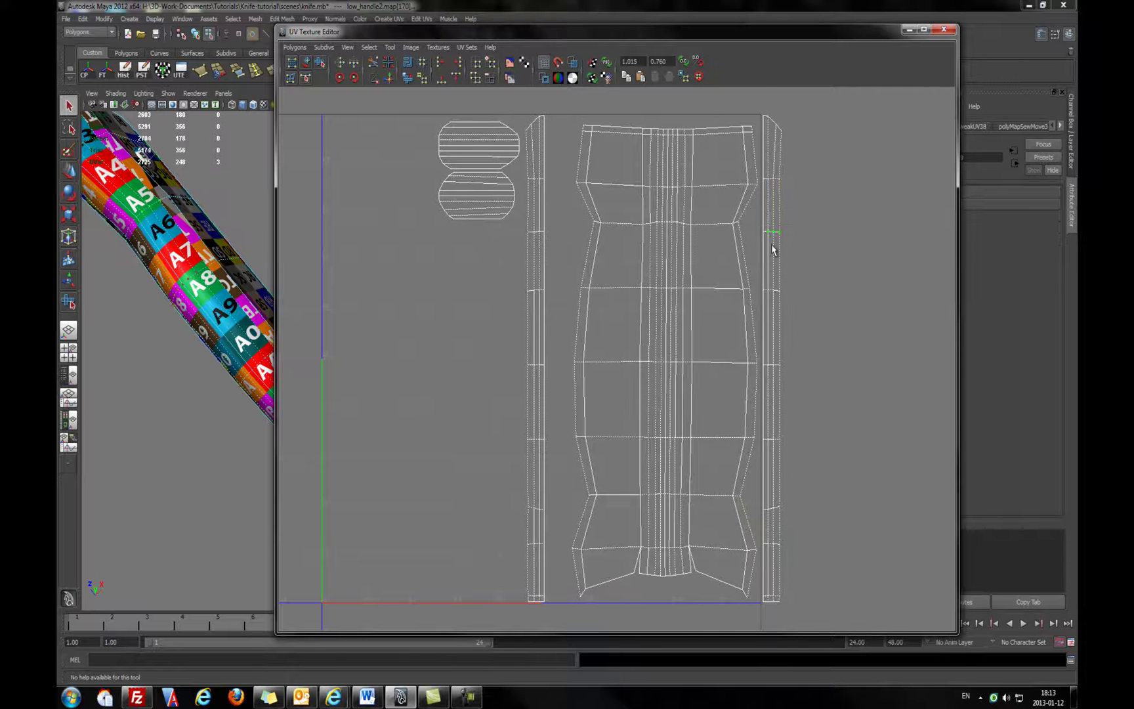
{"action": "right_click_drag", "start_coordinate": [772, 246], "coordinate": [805, 231], "text": "ctrl"}
{"action": "left_click", "coordinate": [359, 80]}
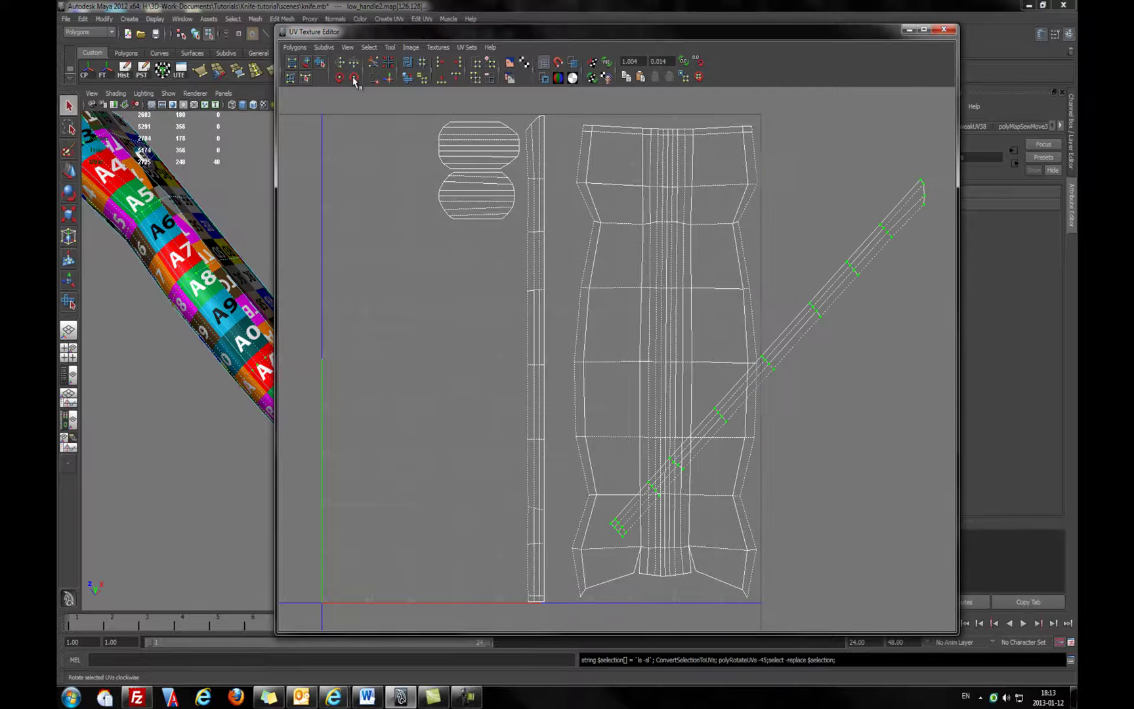
{"action": "left_click", "coordinate": [358, 80]}
{"action": "left_click", "coordinate": [359, 80]}
{"action": "left_click", "coordinate": [359, 80]}
Move the rotated strip slightly down and right to line its rows up with the large shell's right side
{"action": "key", "text": "w"}
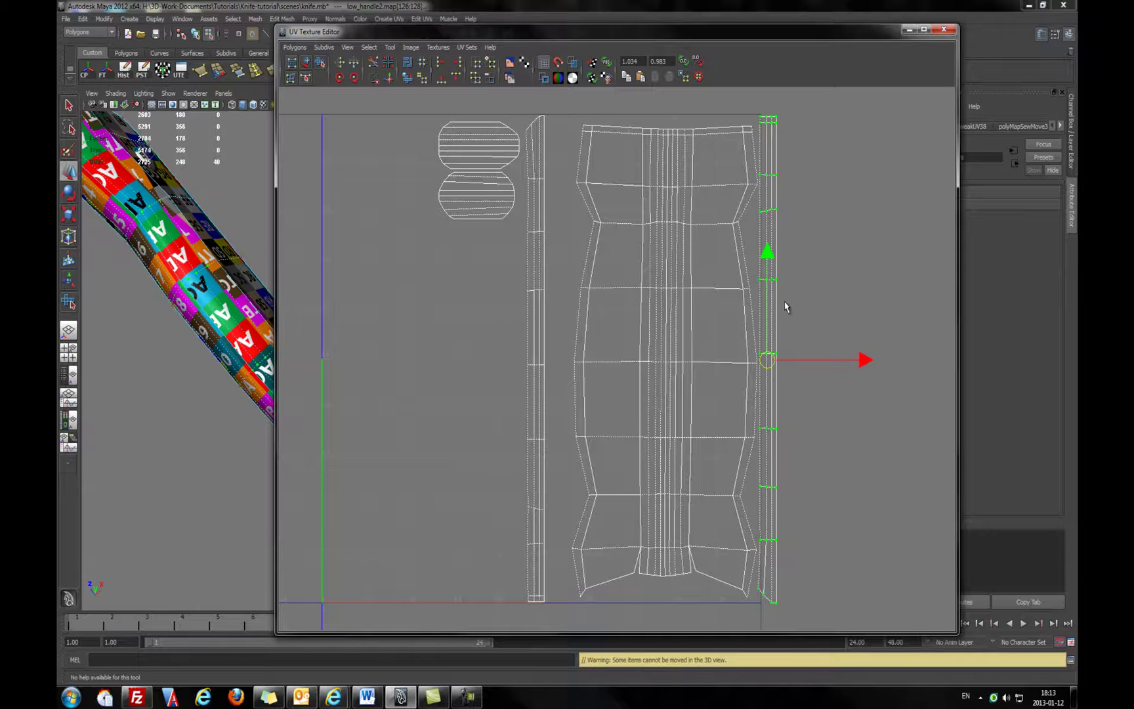
{"action": "left_click_drag", "start_coordinate": [771, 261], "coordinate": [771, 270]}
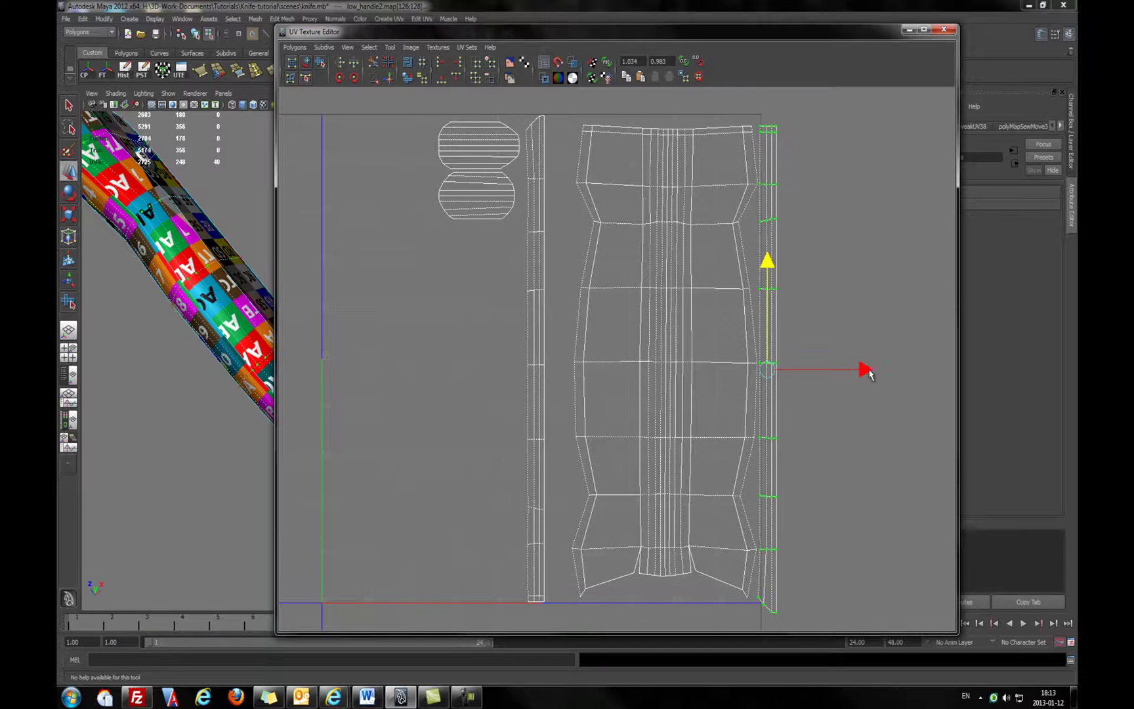
{"action": "left_click_drag", "start_coordinate": [868, 369], "coordinate": [872, 369]}
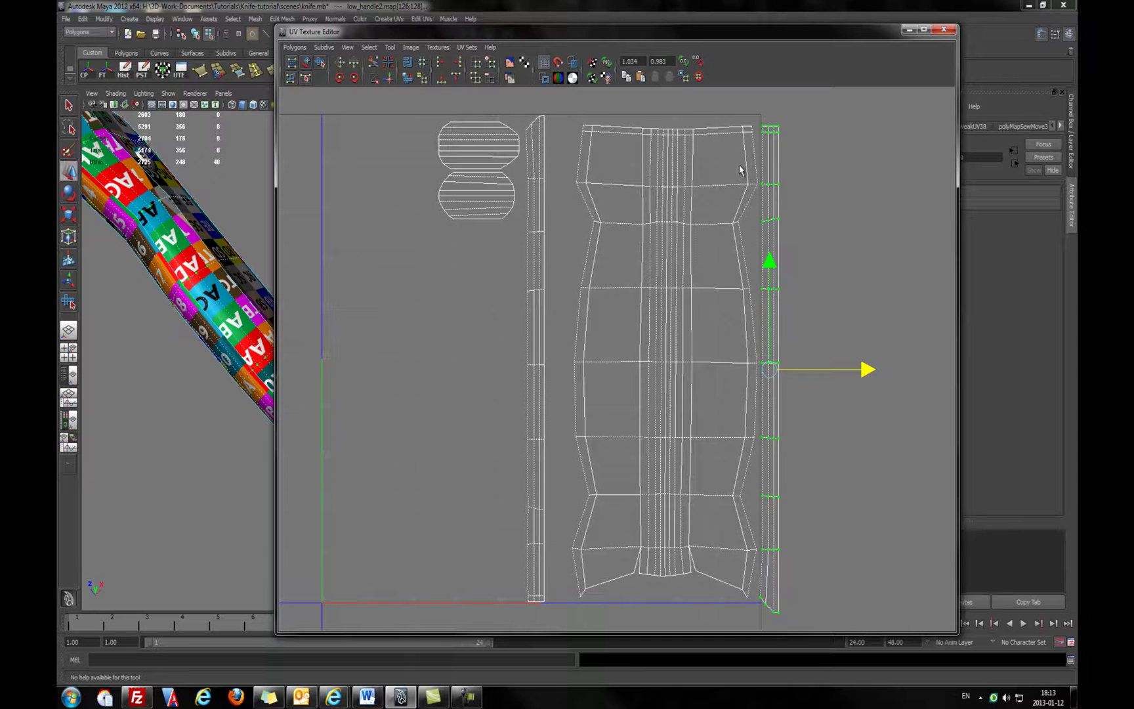
Select the remaining left half strip's UVs and rotate them 180 degrees clockwise in 45-degree increments
{"action": "right_click_drag", "start_coordinate": [543, 284], "coordinate": [567, 262]}
{"action": "left_click", "coordinate": [536, 290]}
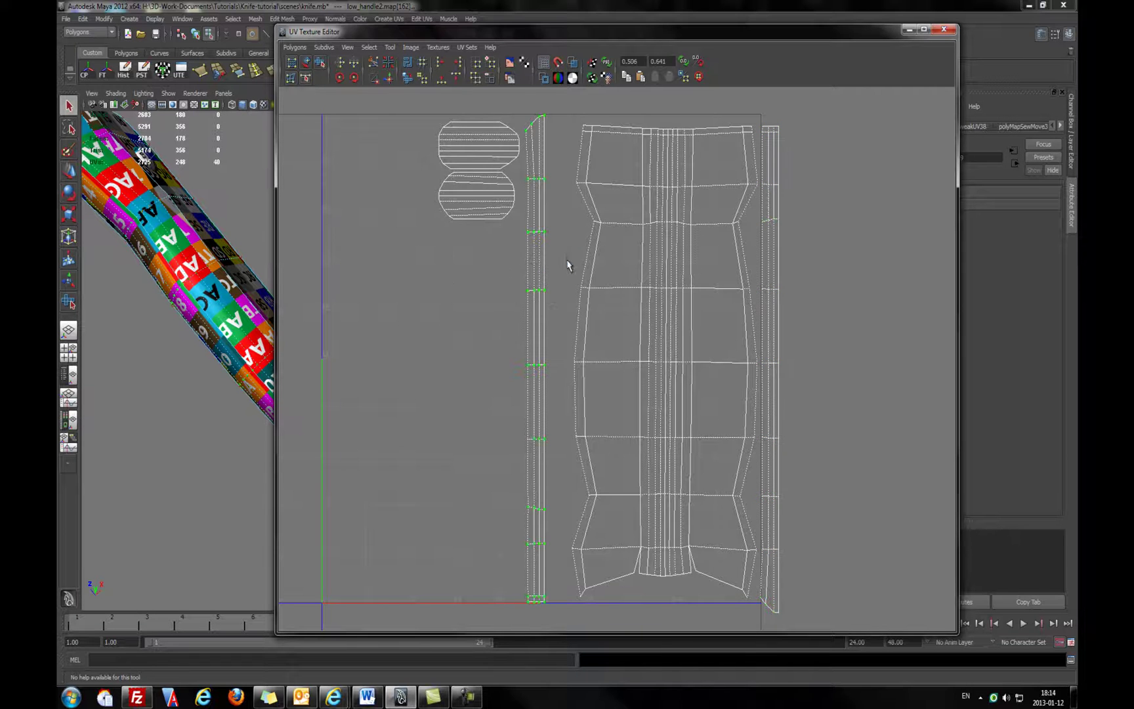
{"action": "left_click", "coordinate": [355, 78]}
{"action": "left_click", "coordinate": [355, 77]}
{"action": "left_click", "coordinate": [355, 78]}
{"action": "left_click", "coordinate": [355, 77]}
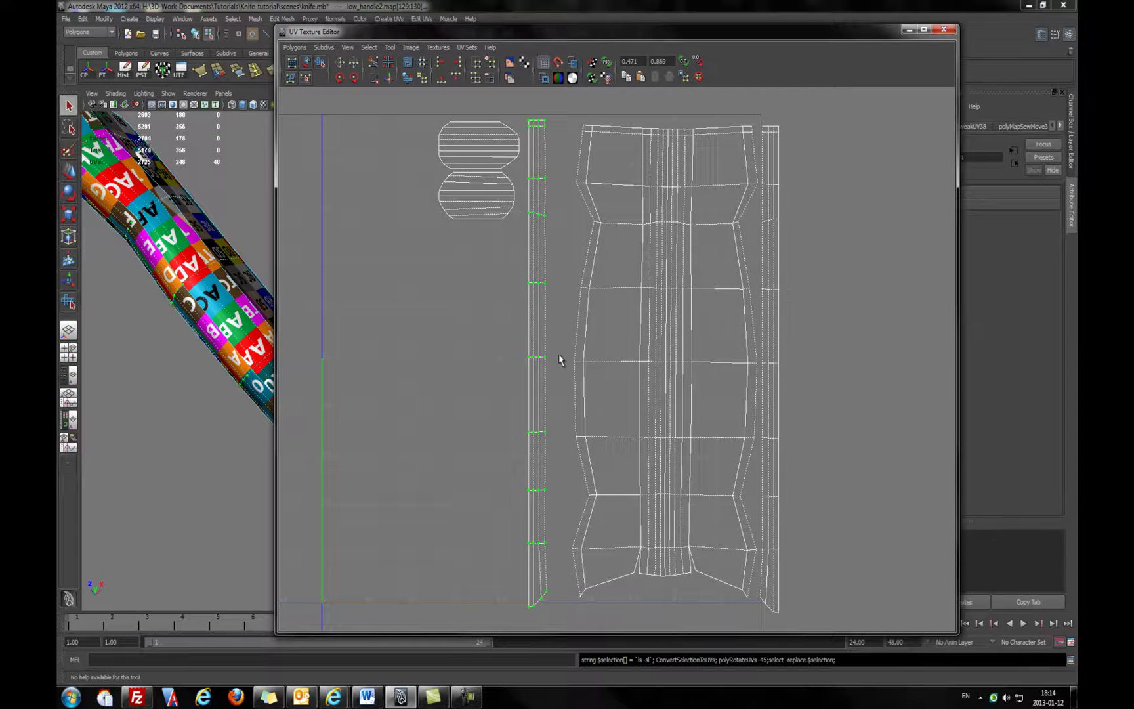
Check the left strip's shared edge and move the strip beside the large shell's left side, aligning their rows
{"action": "right_click_drag", "start_coordinate": [545, 338], "coordinate": [548, 313]}
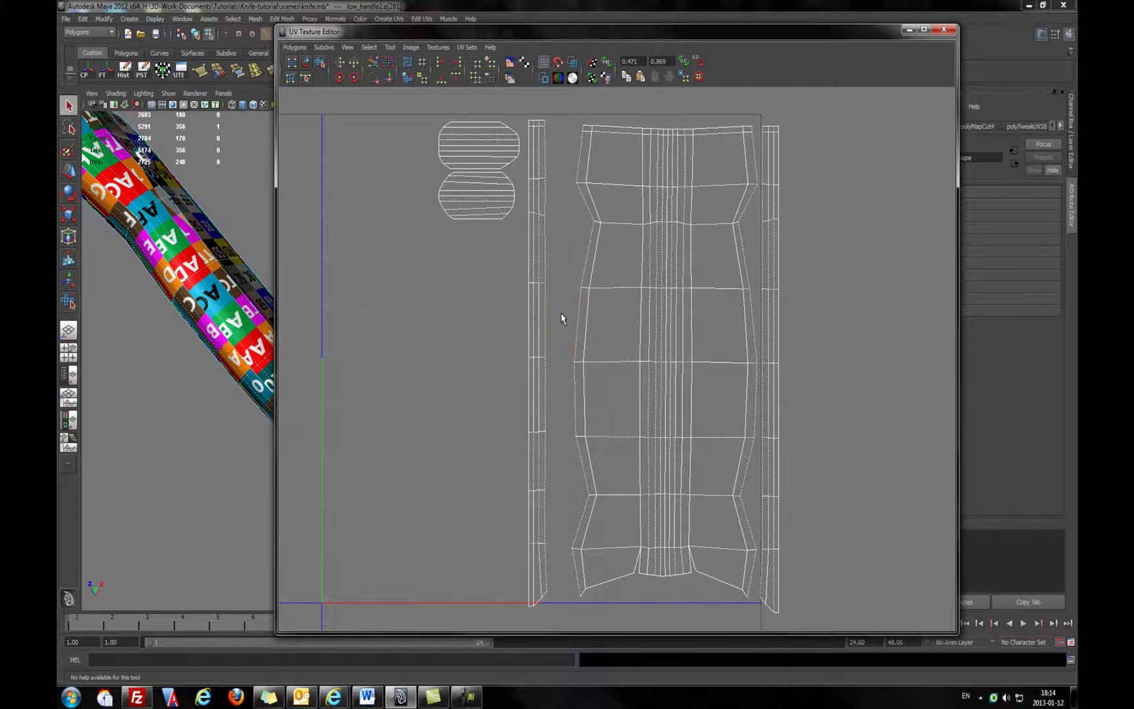
{"action": "right_click_drag", "start_coordinate": [550, 322], "coordinate": [563, 283], "text": "shift"}
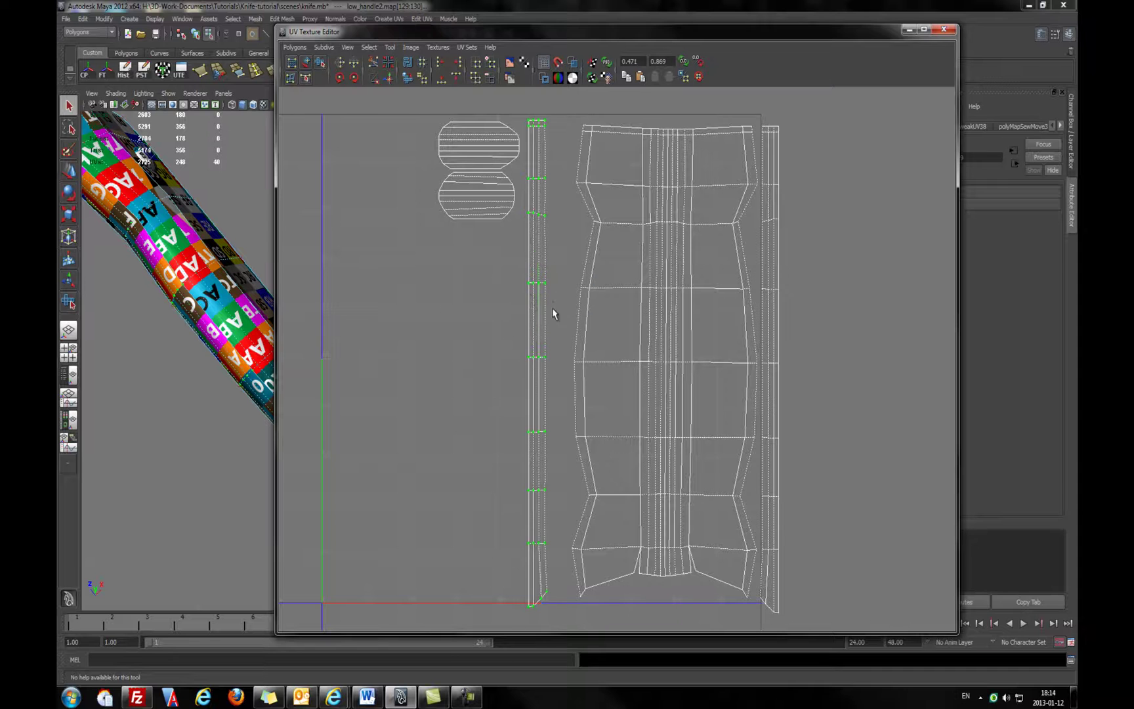
{"action": "key", "text": "w"}
{"action": "left_click_drag", "start_coordinate": [633, 364], "coordinate": [655, 365]}
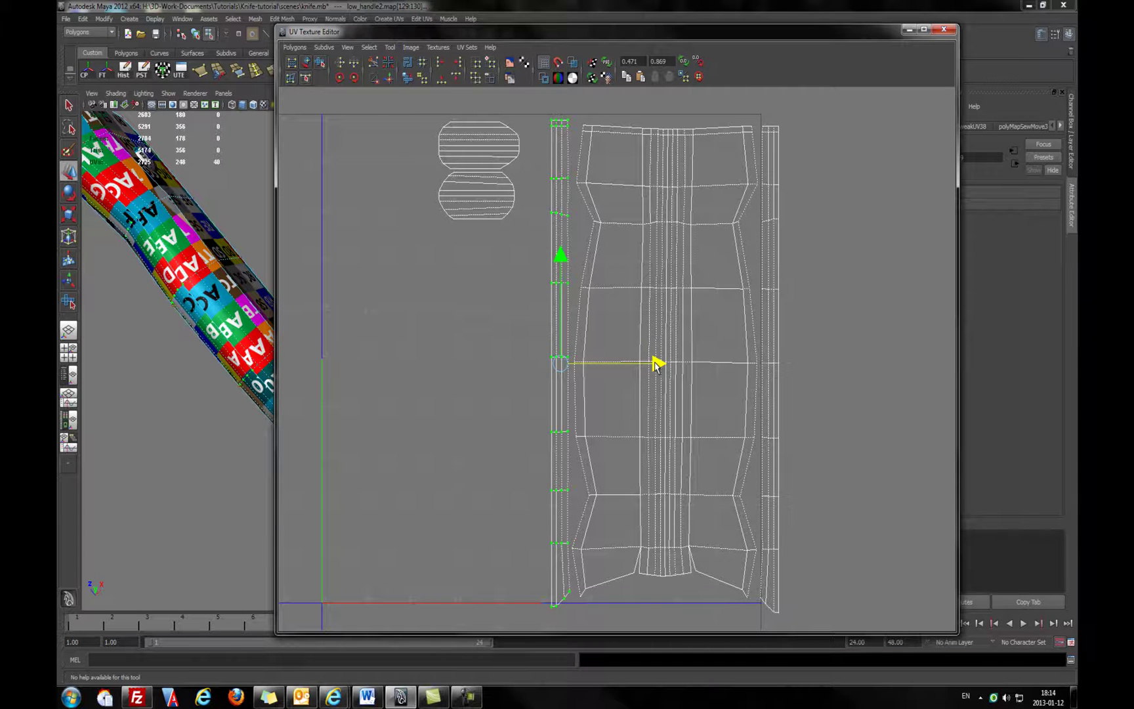
{"action": "left_click_drag", "start_coordinate": [561, 266], "coordinate": [562, 272]}
{"action": "left_click", "coordinate": [657, 368]}
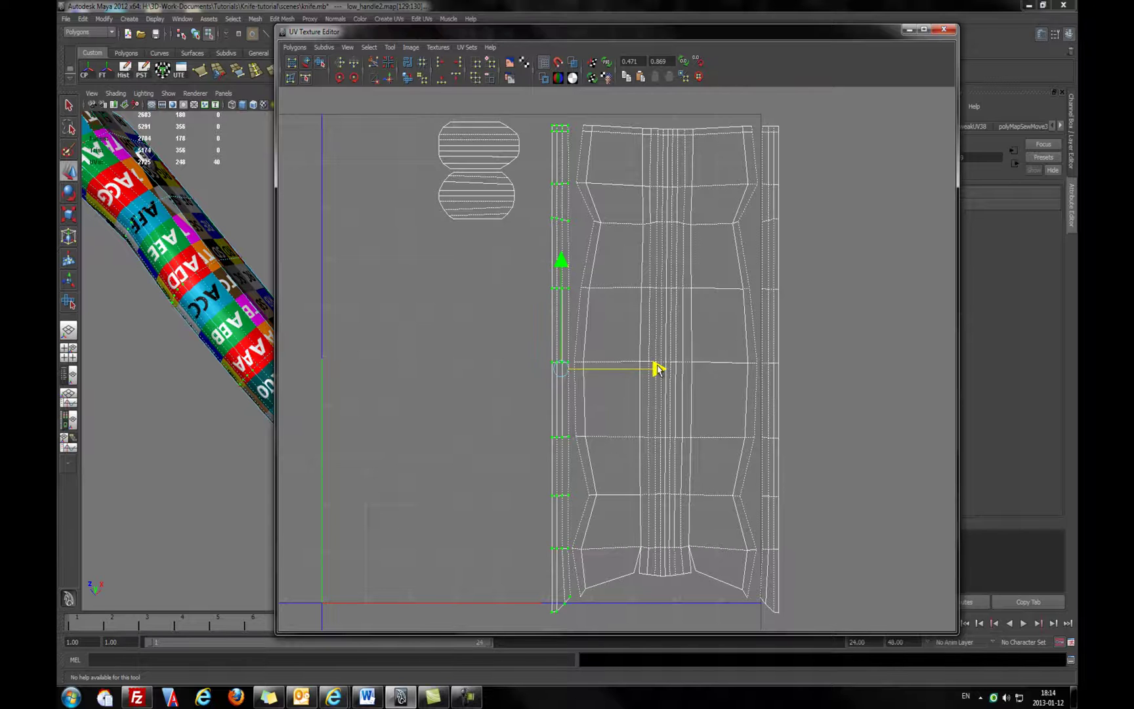
Select the border edges shared by the left strip and the large shell, and join them with Move and Sew
{"action": "right_click_drag", "start_coordinate": [554, 281], "coordinate": [552, 248]}
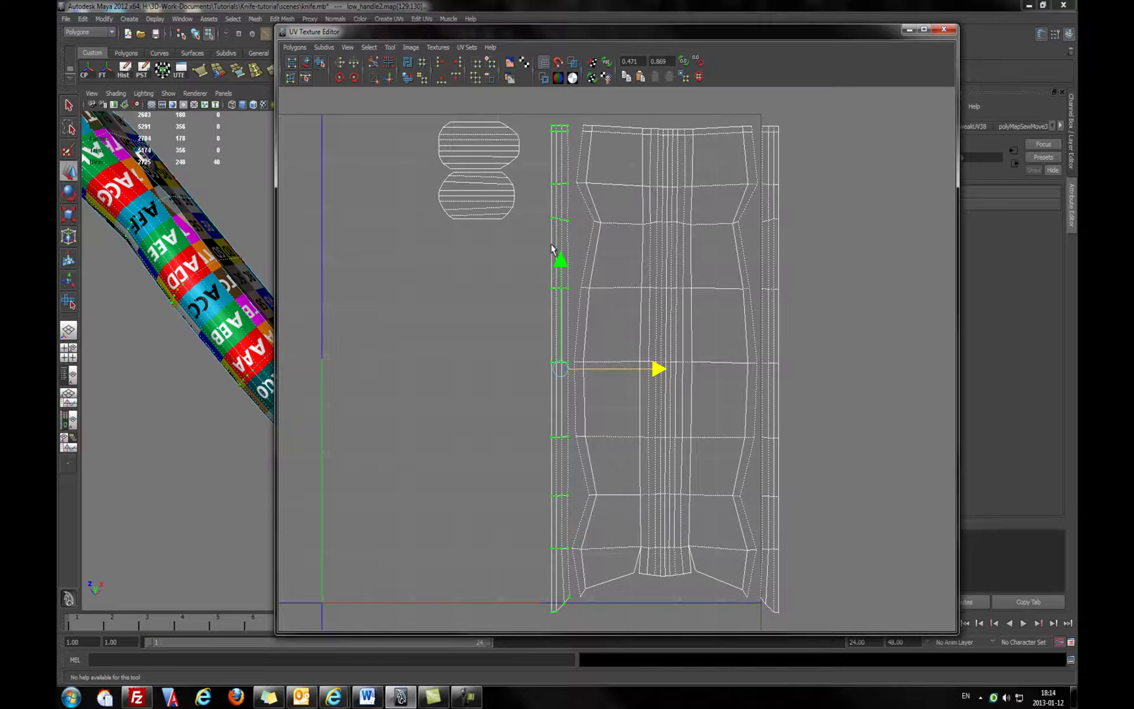
{"action": "key", "text": "q"}
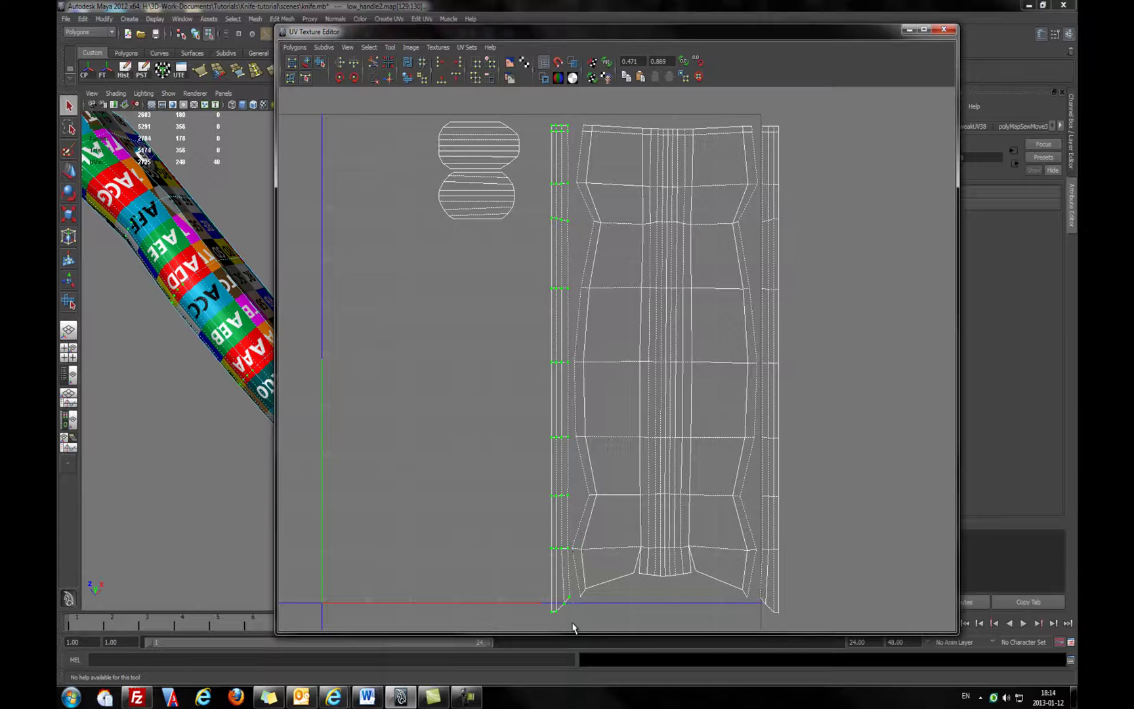
{"action": "left_click", "coordinate": [567, 544]}
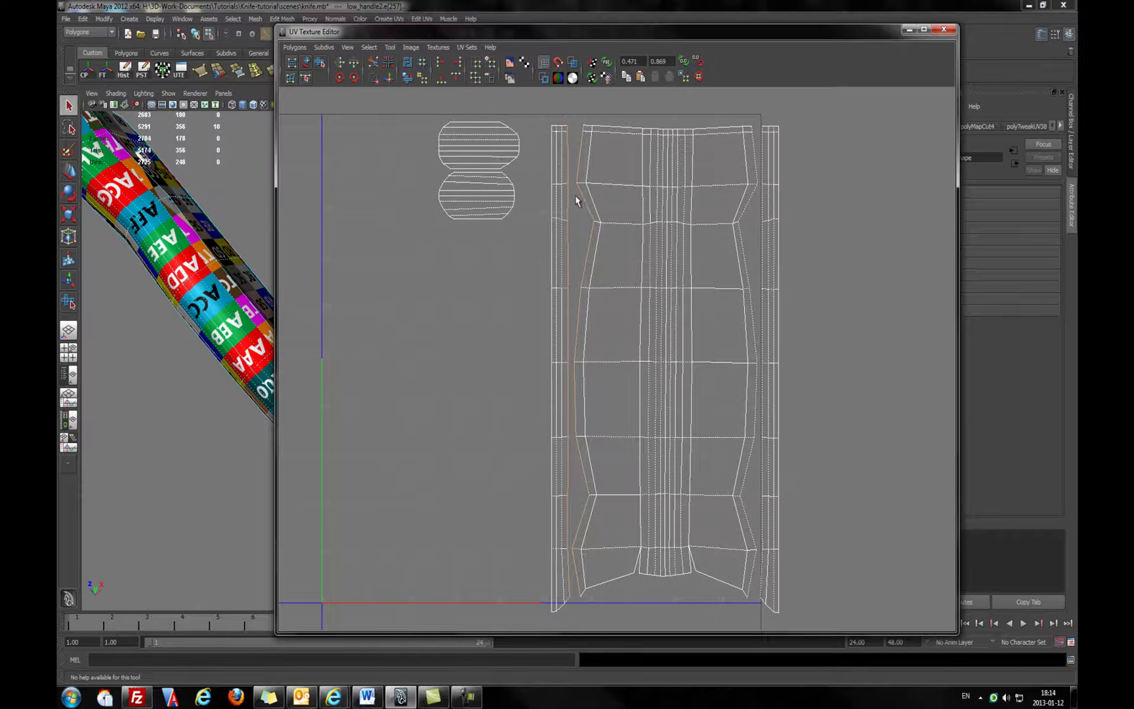
{"action": "left_click", "coordinate": [389, 80]}
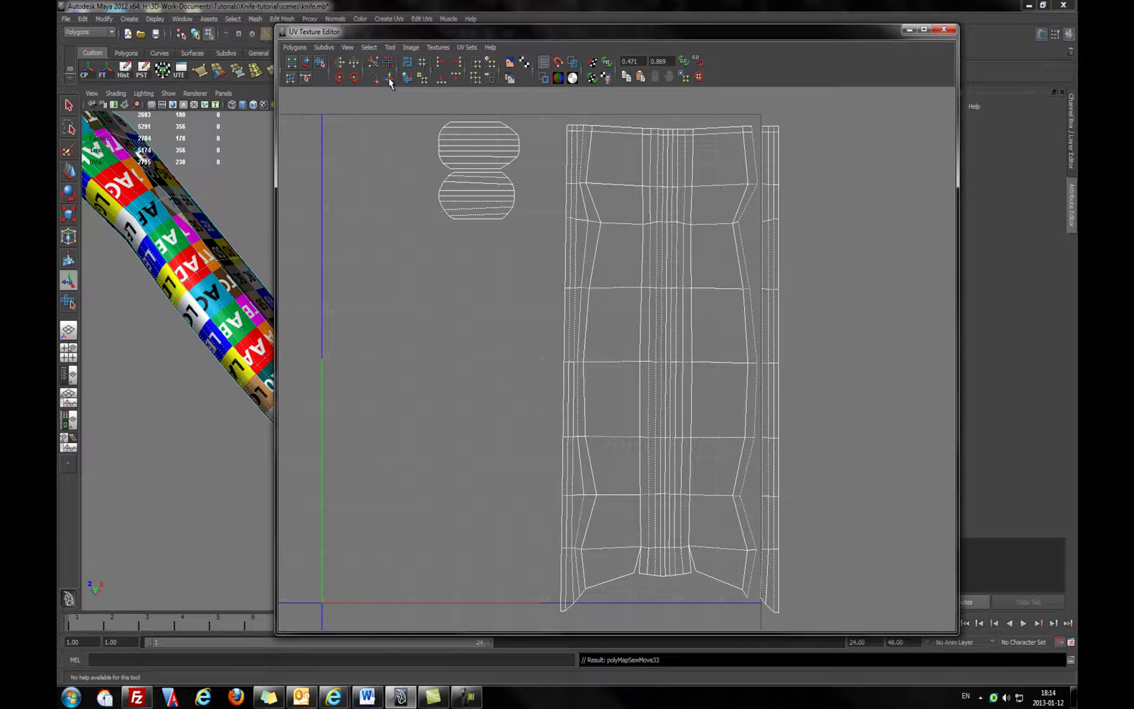
Select the shared edges along the large shell's right side and Move and Sew the right strip onto it
{"action": "left_click", "coordinate": [759, 124]}
{"action": "double_click", "coordinate": [762, 618]}
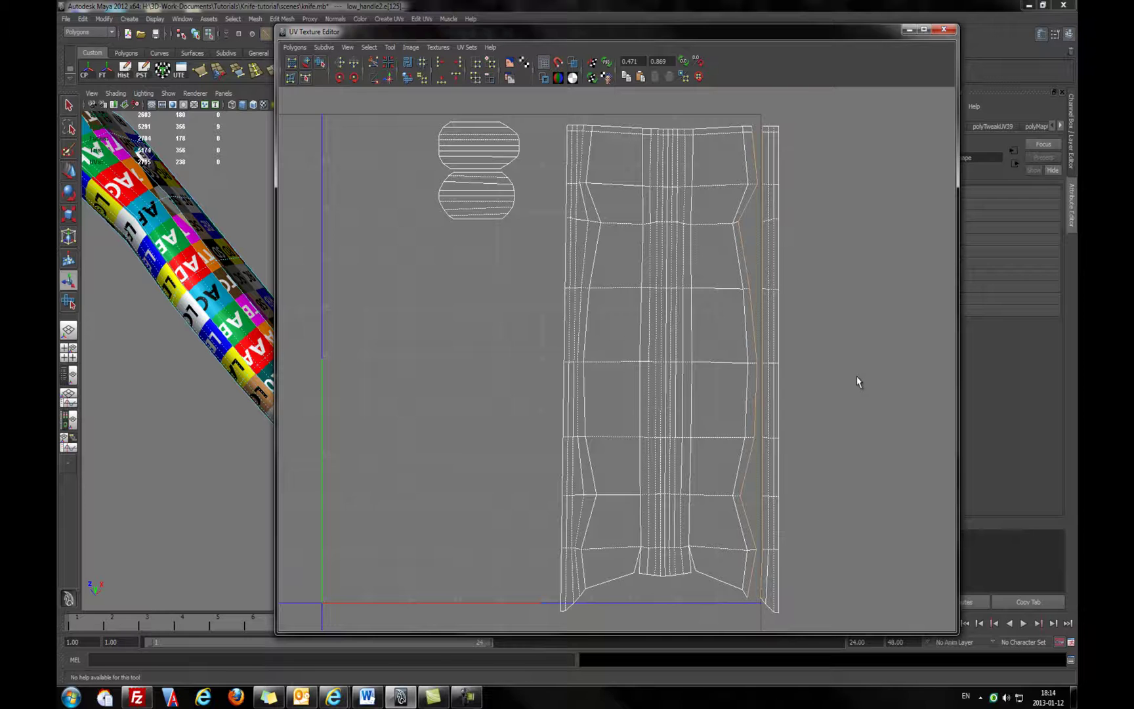
{"action": "left_click", "coordinate": [388, 78]}
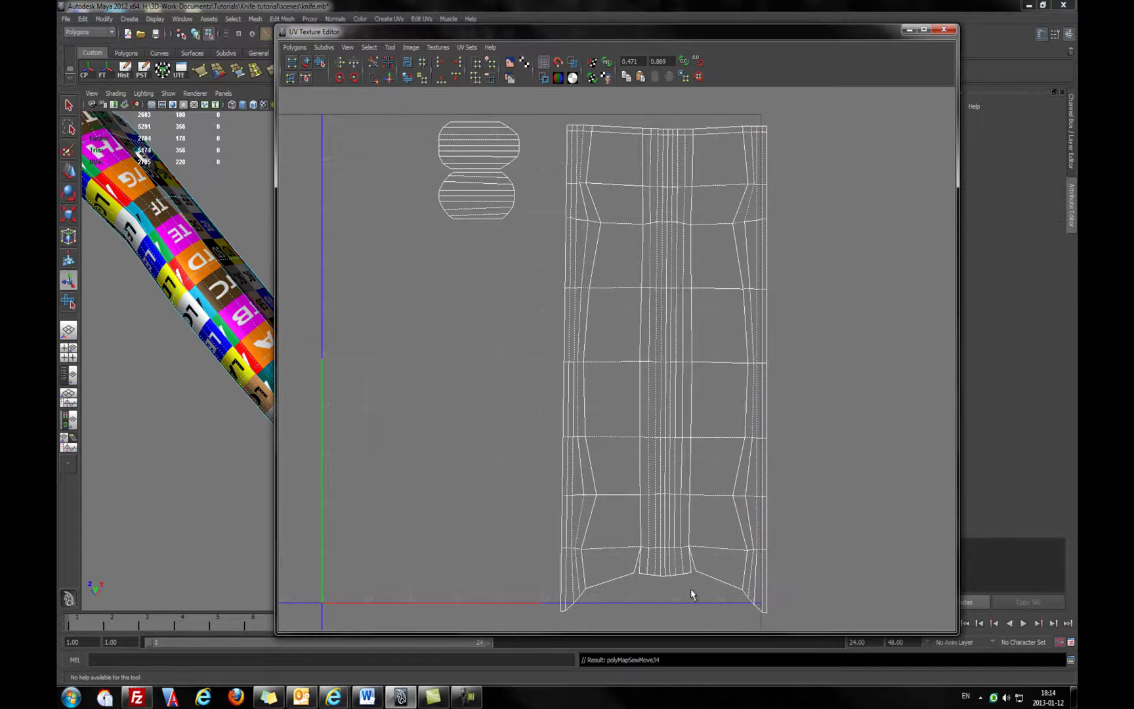
Select the split edges on both sides of the central strip's lower end and join them with Move and Sew
{"action": "left_click", "coordinate": [636, 567]}
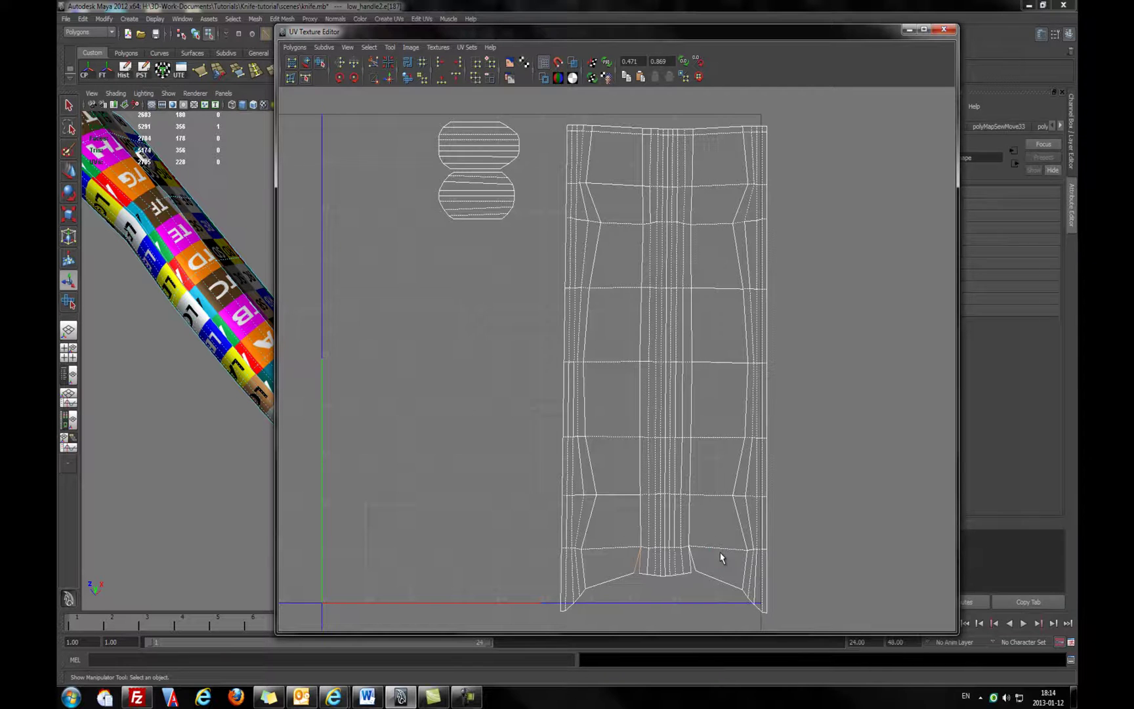
{"action": "left_click", "coordinate": [656, 554]}
{"action": "left_click", "coordinate": [692, 569]}
{"action": "key", "text": "g"}
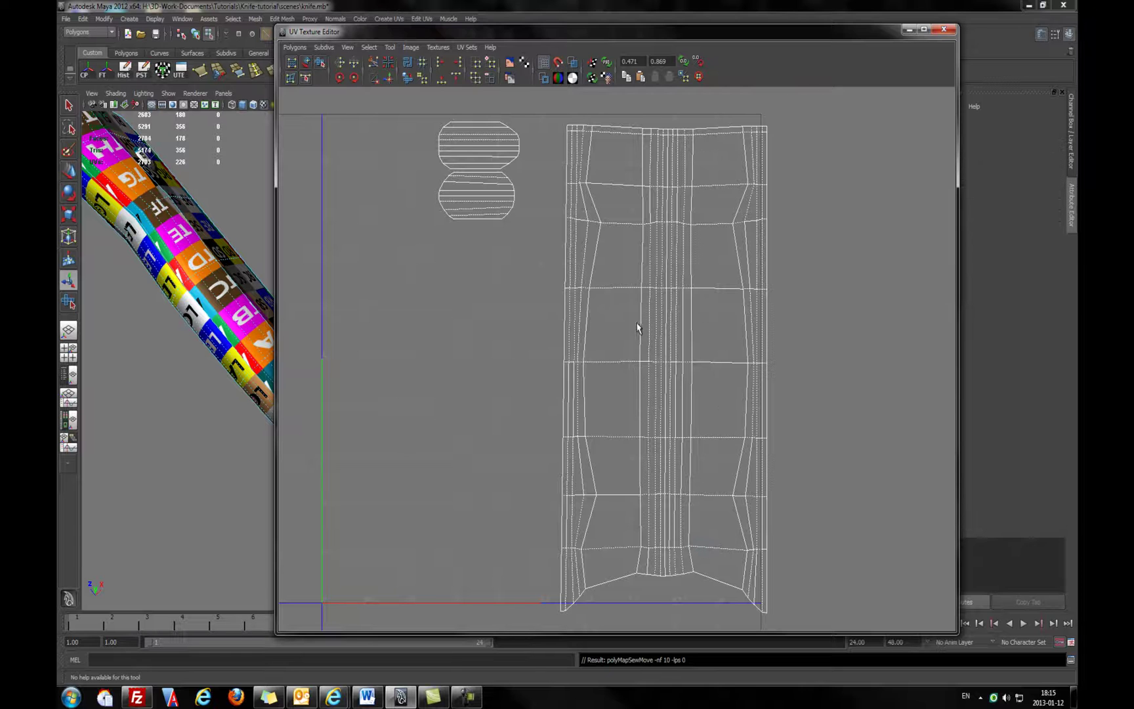
Select all UVs of the large handle shell and move it up and left toward the inside of the UV tile
{"action": "right_click_drag", "start_coordinate": [641, 331], "coordinate": [684, 335]}
{"action": "key", "text": "q"}
{"action": "left_click_drag", "start_coordinate": [634, 270], "coordinate": [699, 303]}
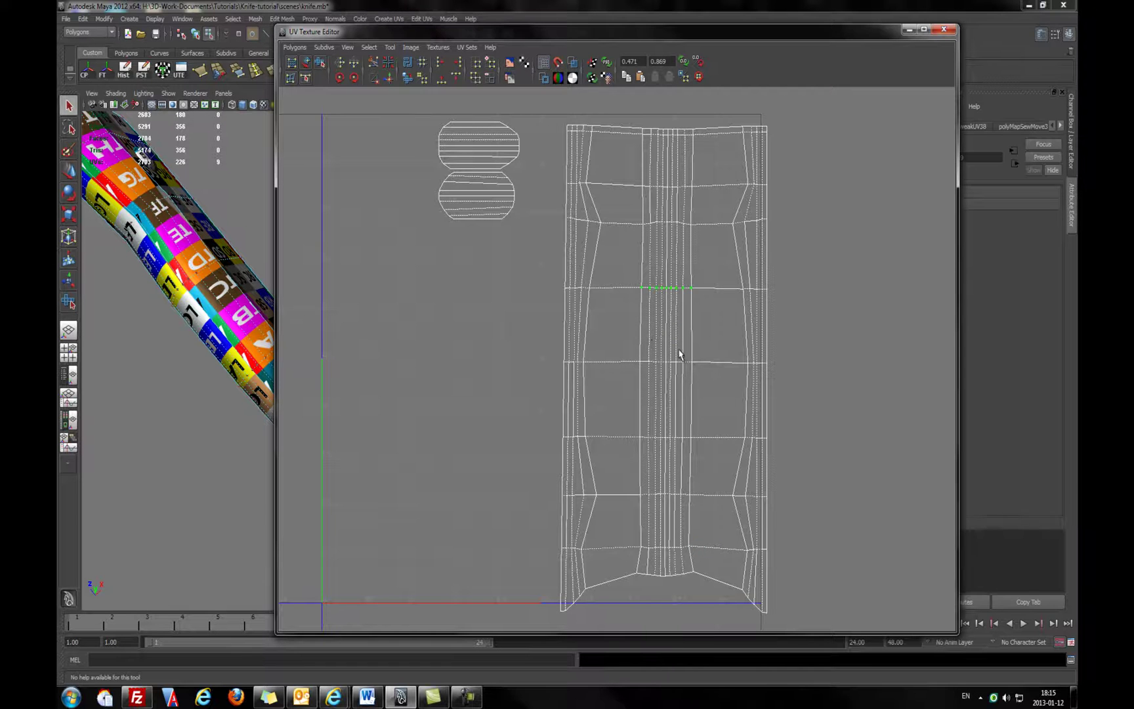
{"action": "right_click_drag", "start_coordinate": [674, 332], "coordinate": [712, 307], "text": "ctrl"}
{"action": "key", "text": "w"}
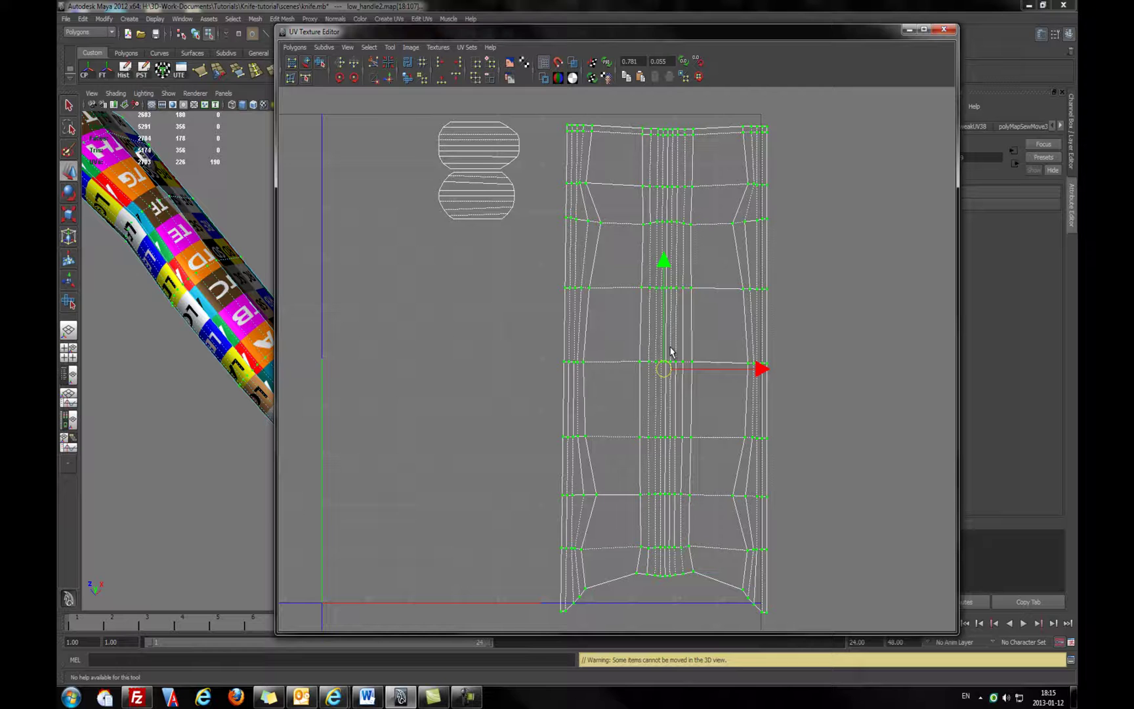
{"action": "left_click_drag", "start_coordinate": [667, 259], "coordinate": [666, 253]}
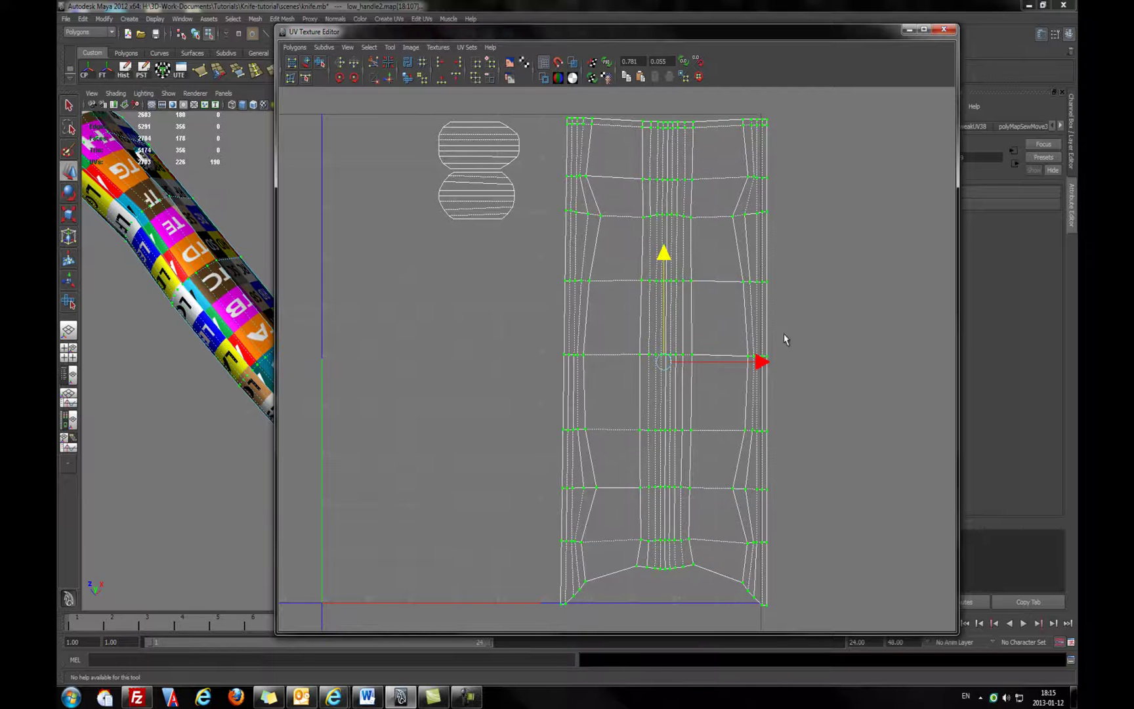
{"action": "left_click_drag", "start_coordinate": [762, 365], "coordinate": [751, 363]}
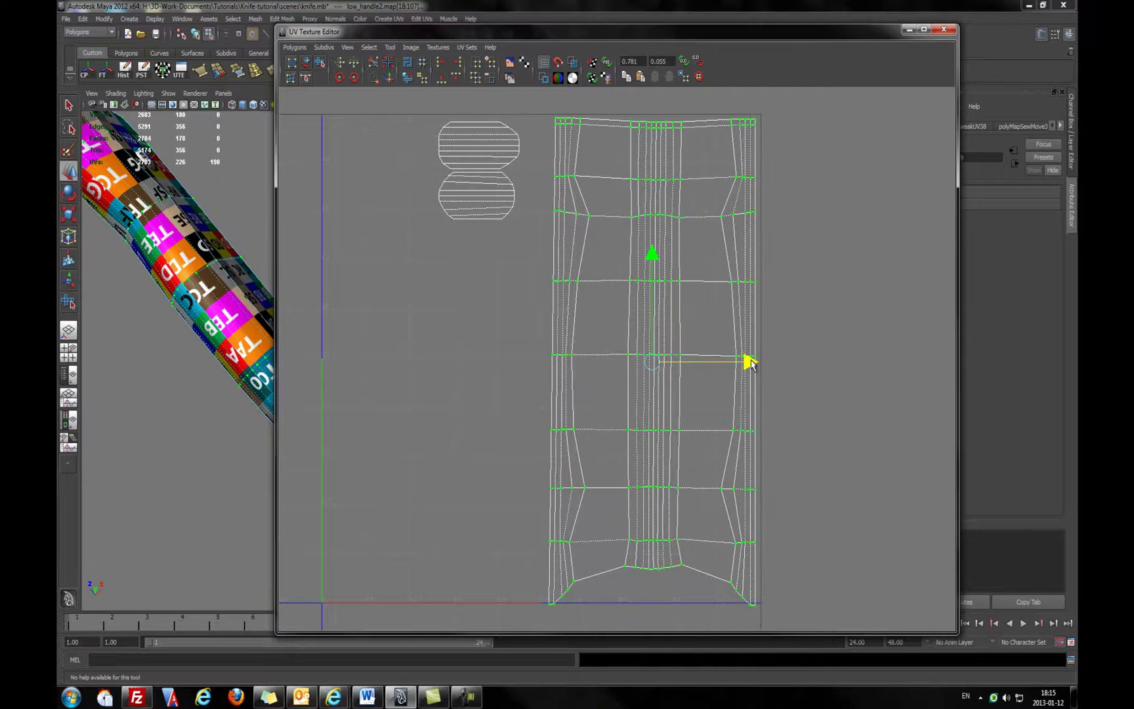
{"action": "left_click_drag", "start_coordinate": [652, 260], "coordinate": [653, 258]}
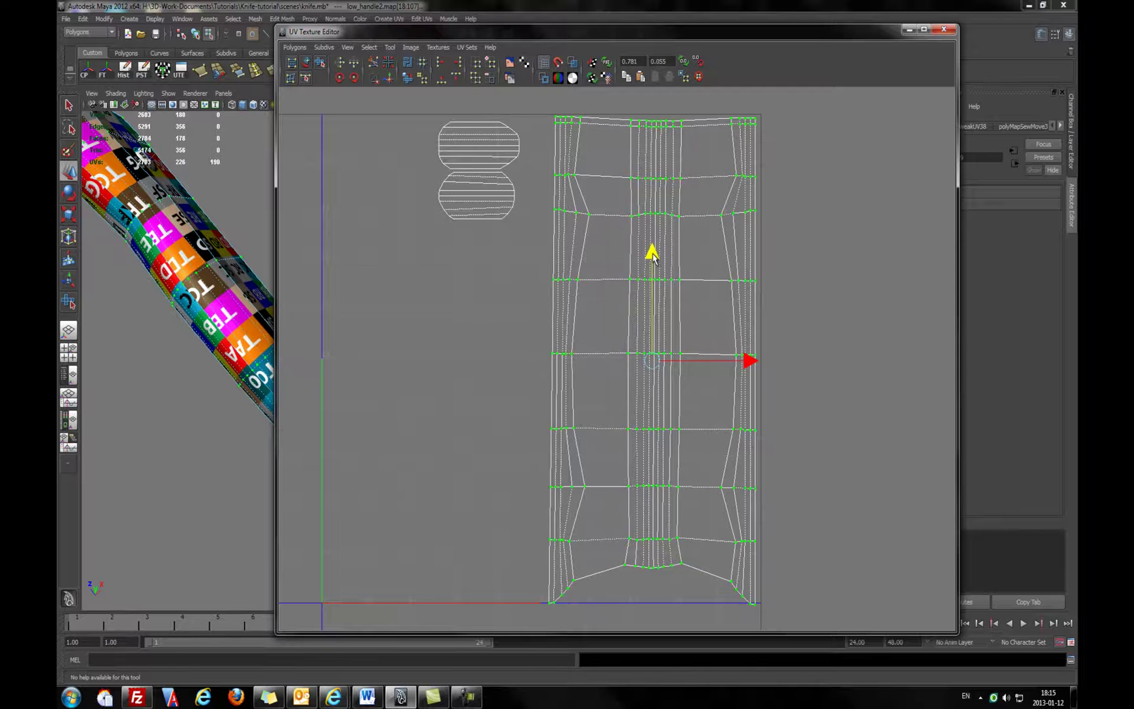
Scale the handle shell down slightly, nudge it up to sit inside the UV tile, and clear the selection
{"action": "key", "text": "r"}
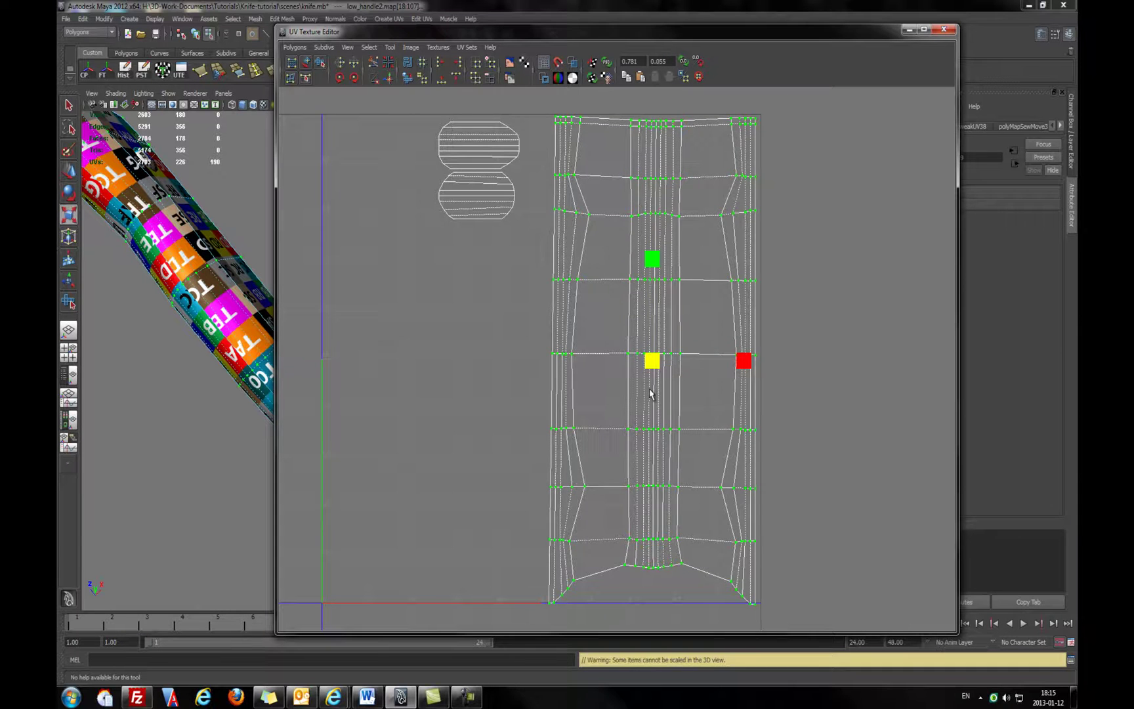
{"action": "left_click_drag", "start_coordinate": [653, 359], "coordinate": [652, 366]}
{"action": "key", "text": "w"}
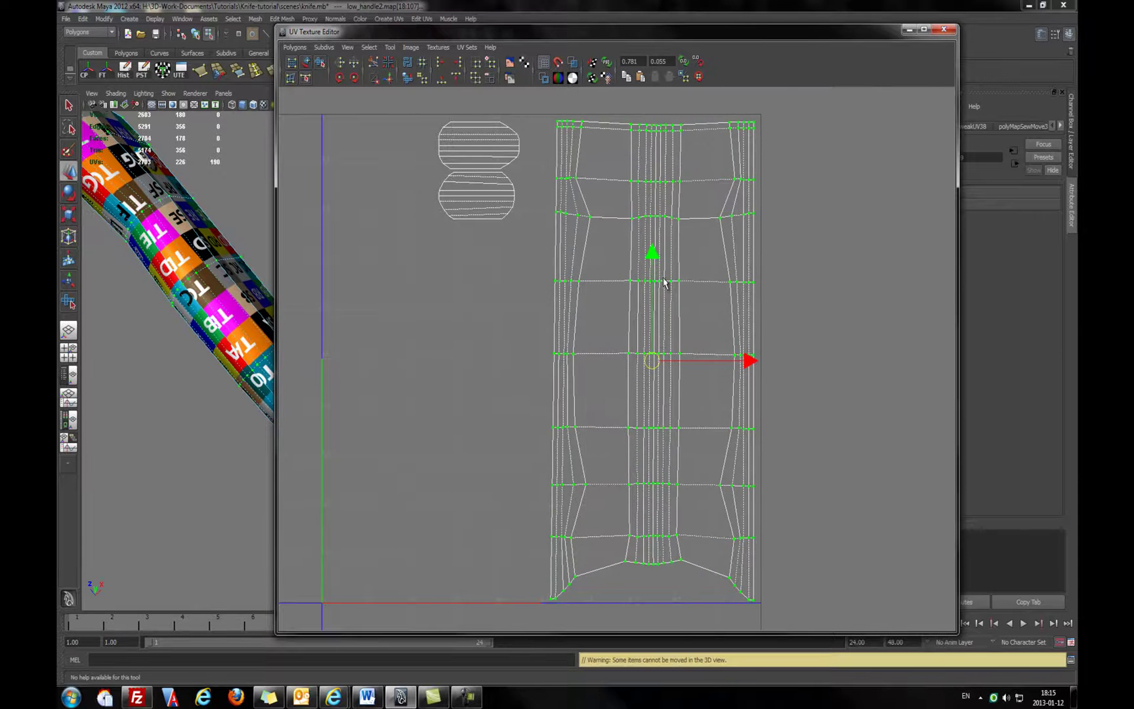
{"action": "left_click_drag", "start_coordinate": [652, 259], "coordinate": [652, 258]}
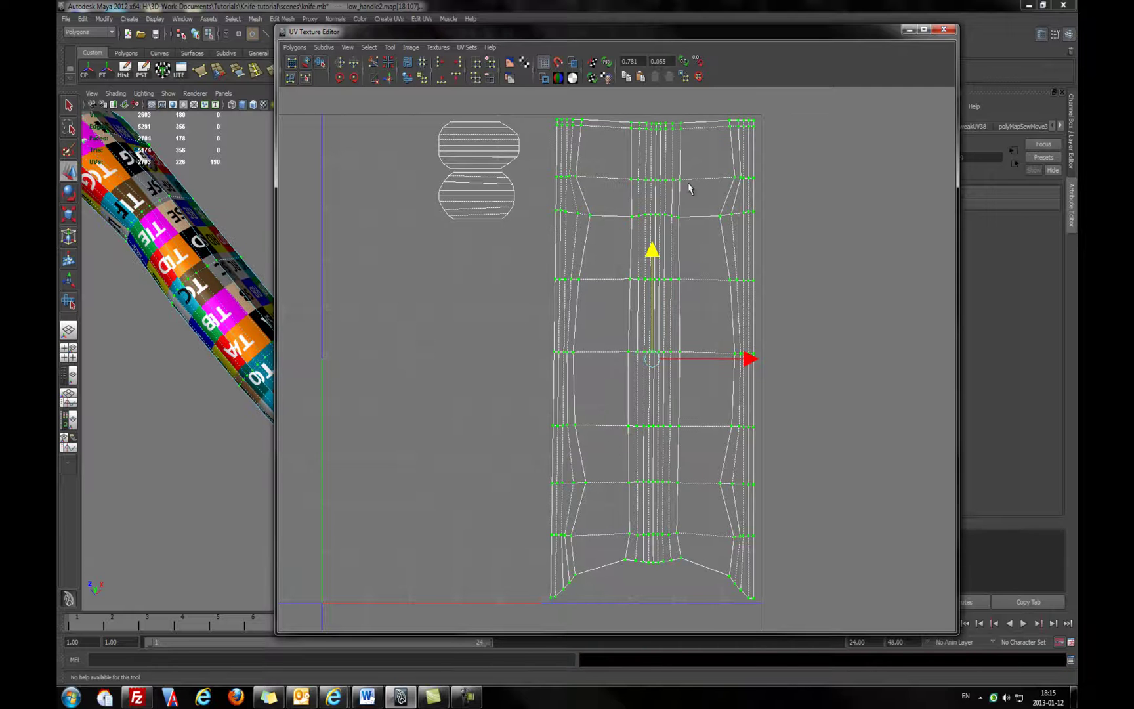
{"action": "left_click", "coordinate": [478, 347]}
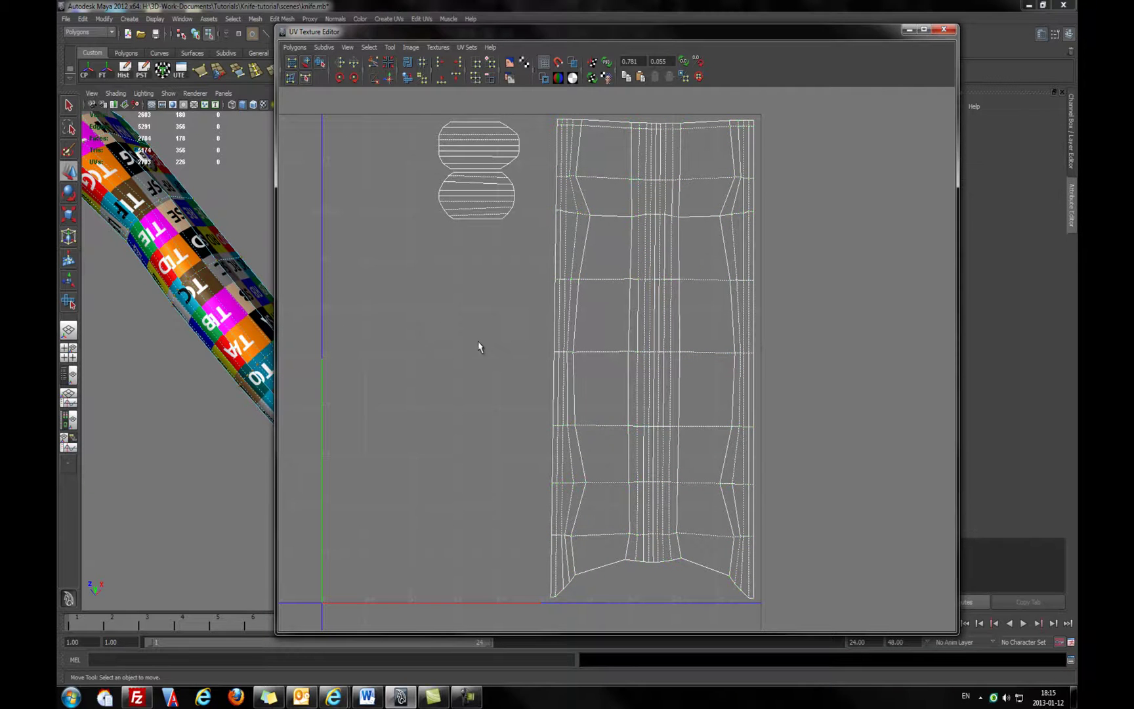
Move the UV Texture Editor aside and examine the checker texture along both sides and the underside of the handle
{"action": "left_click_drag", "start_coordinate": [188, 305], "coordinate": [193, 269], "text": "alt"}
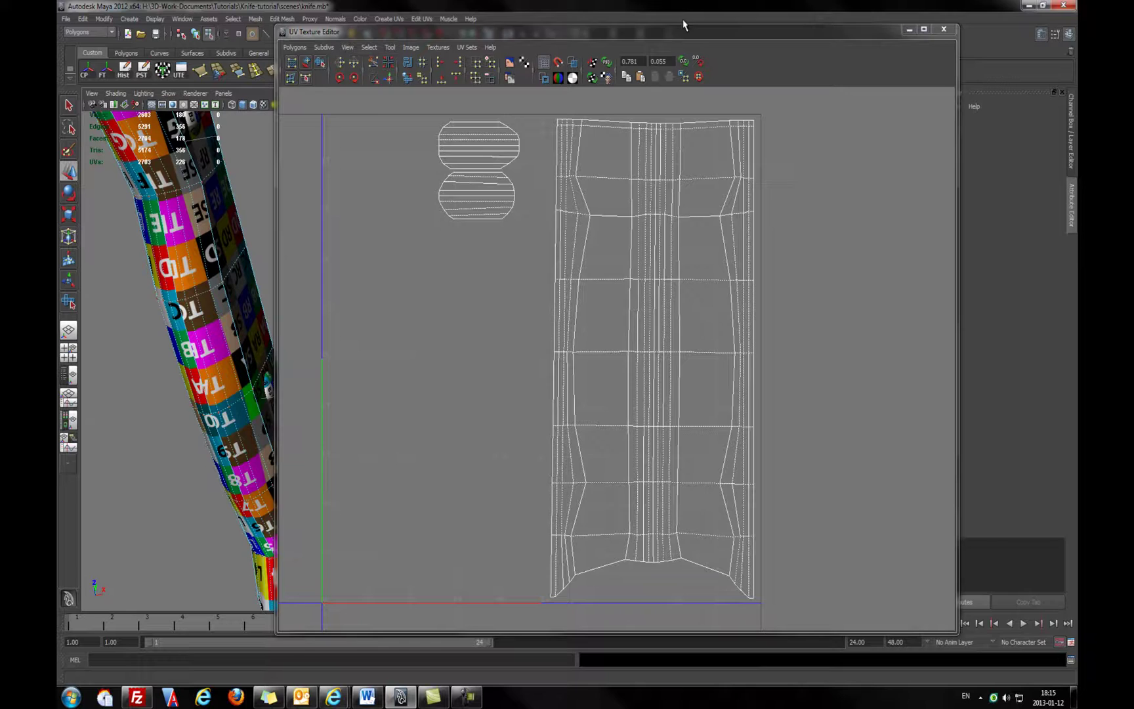
{"action": "left_click_drag", "start_coordinate": [583, 30], "coordinate": [743, 23]}
{"action": "left_click_drag", "start_coordinate": [332, 319], "coordinate": [230, 384], "text": "alt"}
{"action": "right_click_drag", "start_coordinate": [231, 384], "coordinate": [235, 387], "text": "alt"}
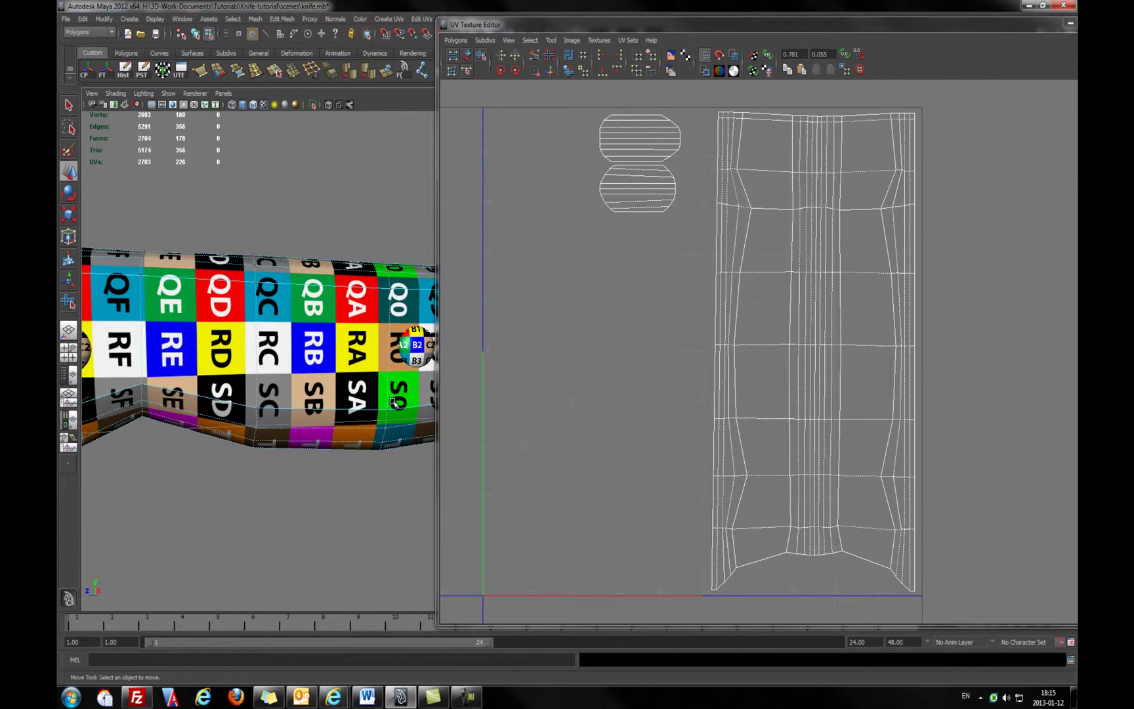
{"action": "left_click_drag", "start_coordinate": [395, 402], "coordinate": [504, 370], "text": "alt"}
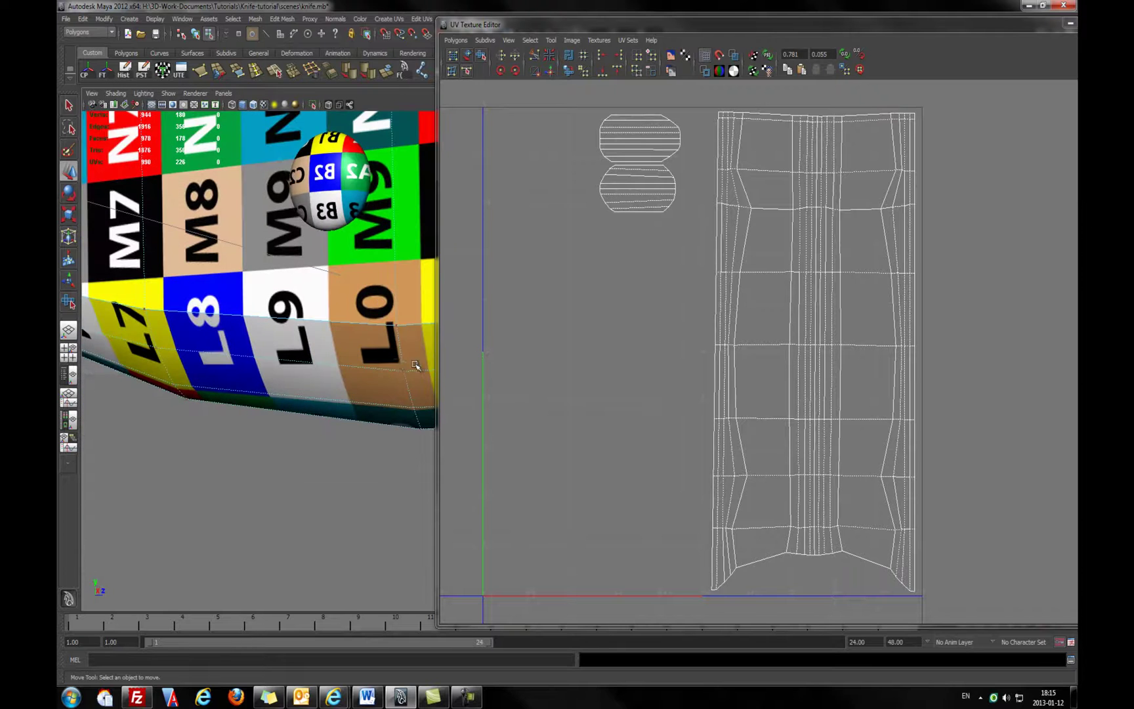
{"action": "scroll", "coordinate": [415, 365], "scroll_direction": "down", "scroll_amount": 5}
{"action": "middle_click_drag", "start_coordinate": [262, 387], "coordinate": [384, 346], "text": "alt"}
{"action": "scroll", "coordinate": [385, 346], "scroll_direction": "up", "scroll_amount": 2}
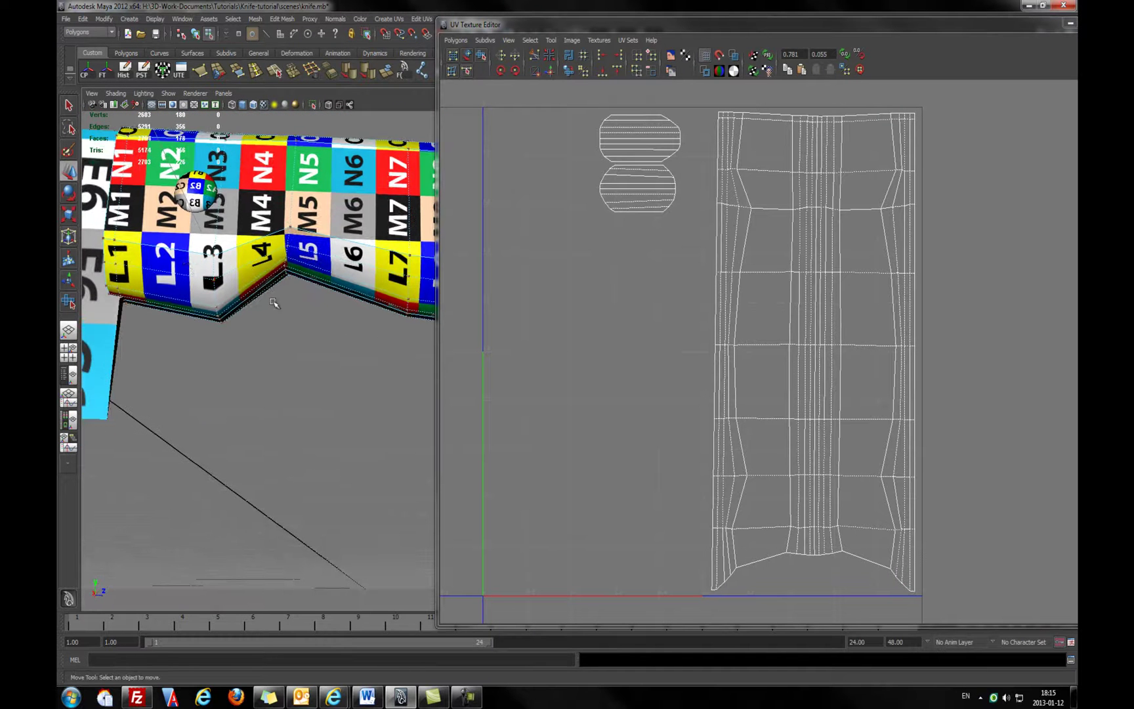
{"action": "left_click_drag", "start_coordinate": [236, 276], "coordinate": [310, 276], "text": "alt"}
{"action": "right_click_drag", "start_coordinate": [310, 277], "coordinate": [311, 276], "text": "alt"}
{"action": "mouse_move", "coordinate": [312, 275]}
{"action": "left_mouse_down", "text": "alt"}
{"action": "mouse_move", "coordinate": [289, 245]}
{"action": "mouse_move", "coordinate": [318, 267]}
{"action": "left_mouse_up", "text": "alt"}
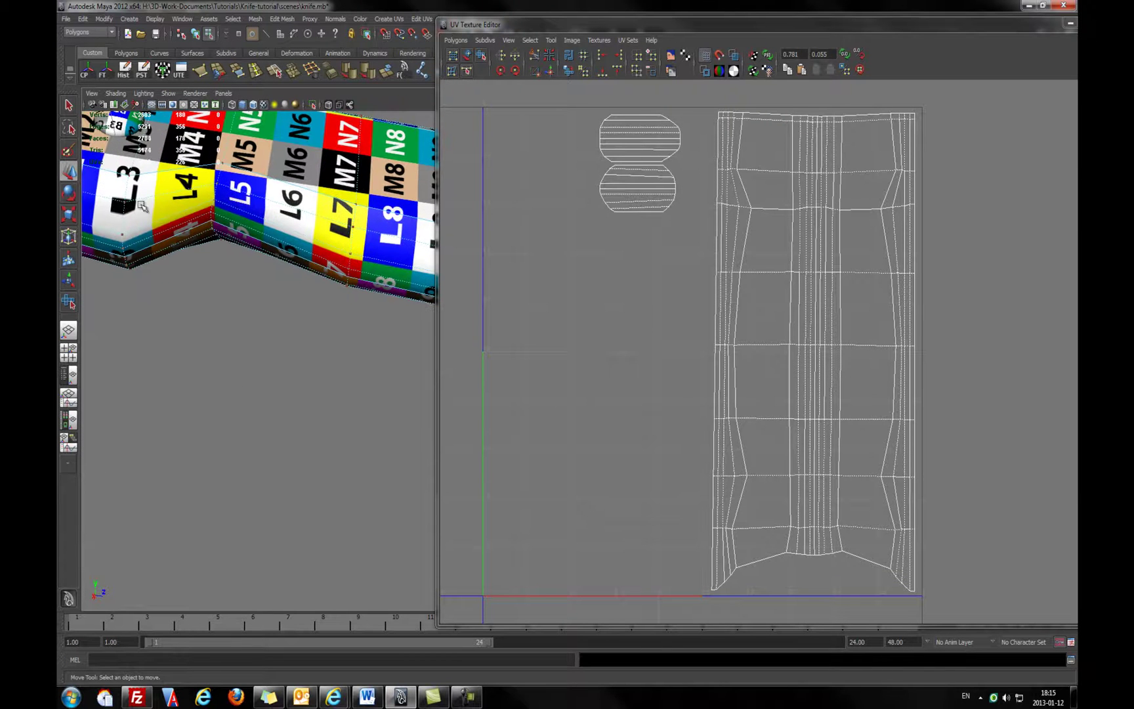
{"action": "left_click_drag", "start_coordinate": [330, 286], "coordinate": [278, 347], "text": "alt"}
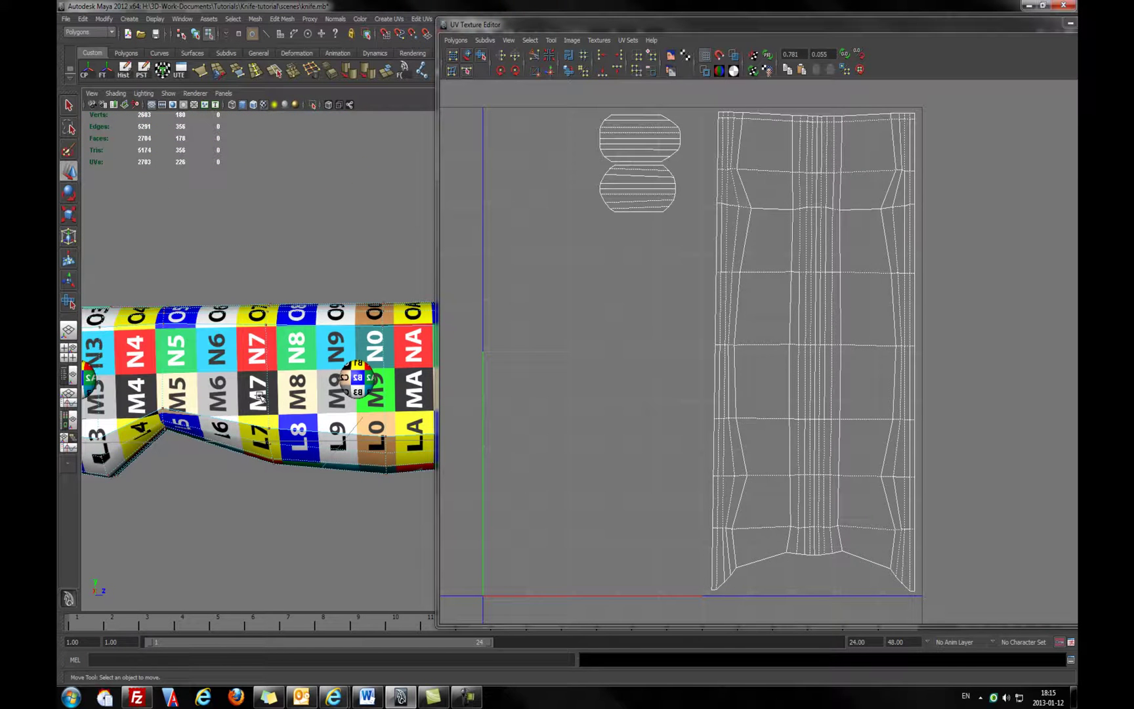
{"action": "middle_click_drag", "start_coordinate": [316, 394], "coordinate": [309, 383], "text": "alt"}
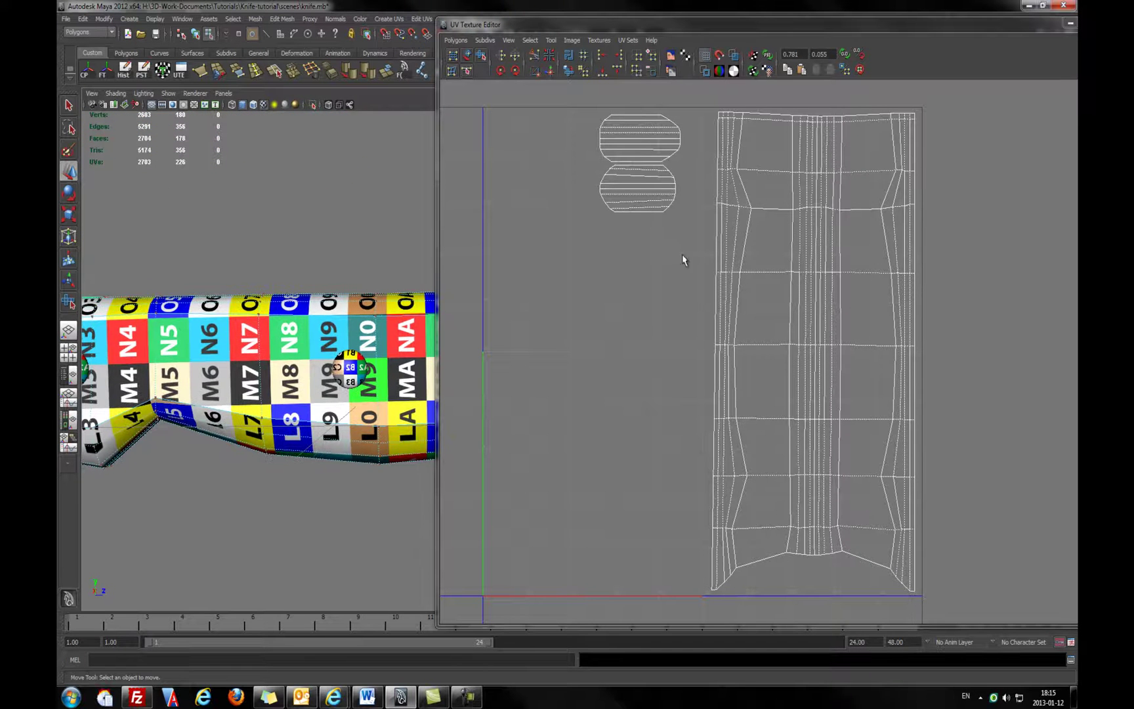
{"action": "left_click_drag", "start_coordinate": [268, 363], "coordinate": [315, 317], "text": "alt"}
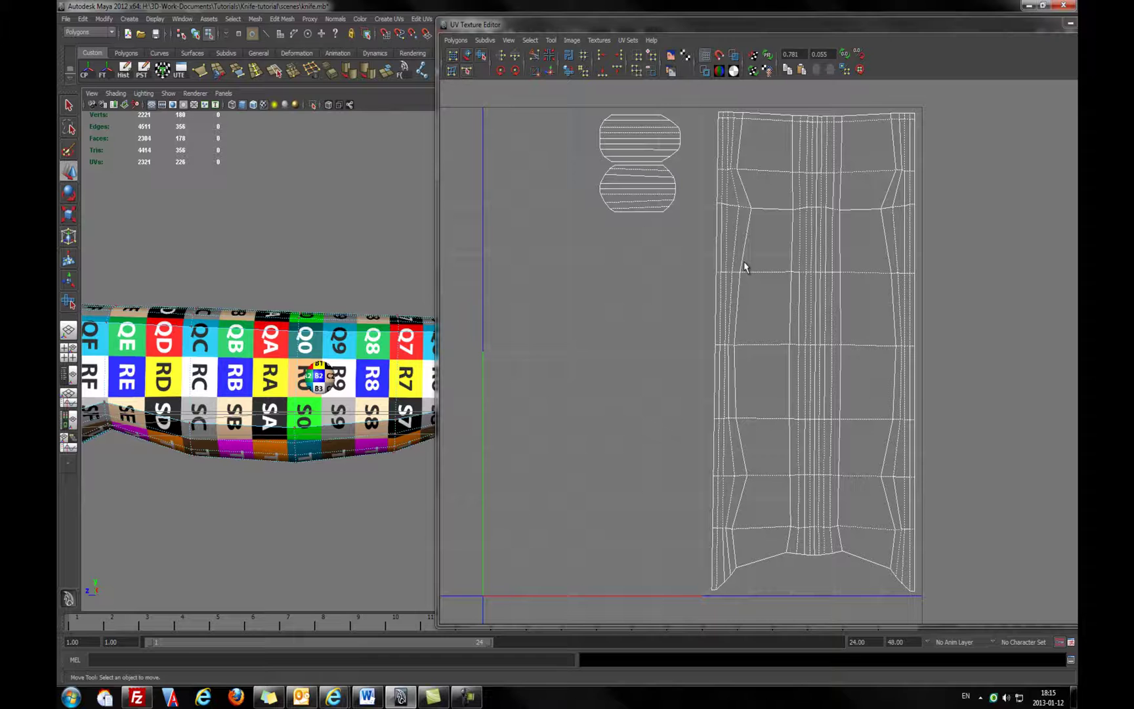
Select the whole handle shell's UVs and unfold them with the Smooth UV tool
{"action": "right_click_drag", "start_coordinate": [812, 270], "coordinate": [812, 246]}
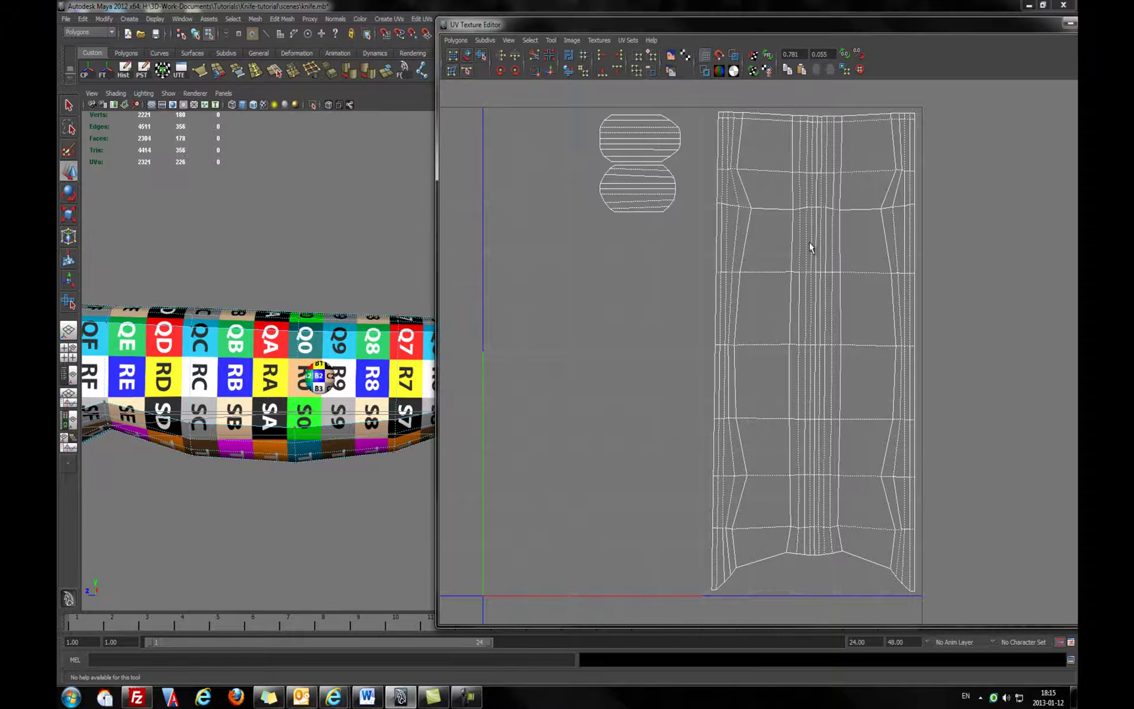
{"action": "left_click", "coordinate": [813, 208]}
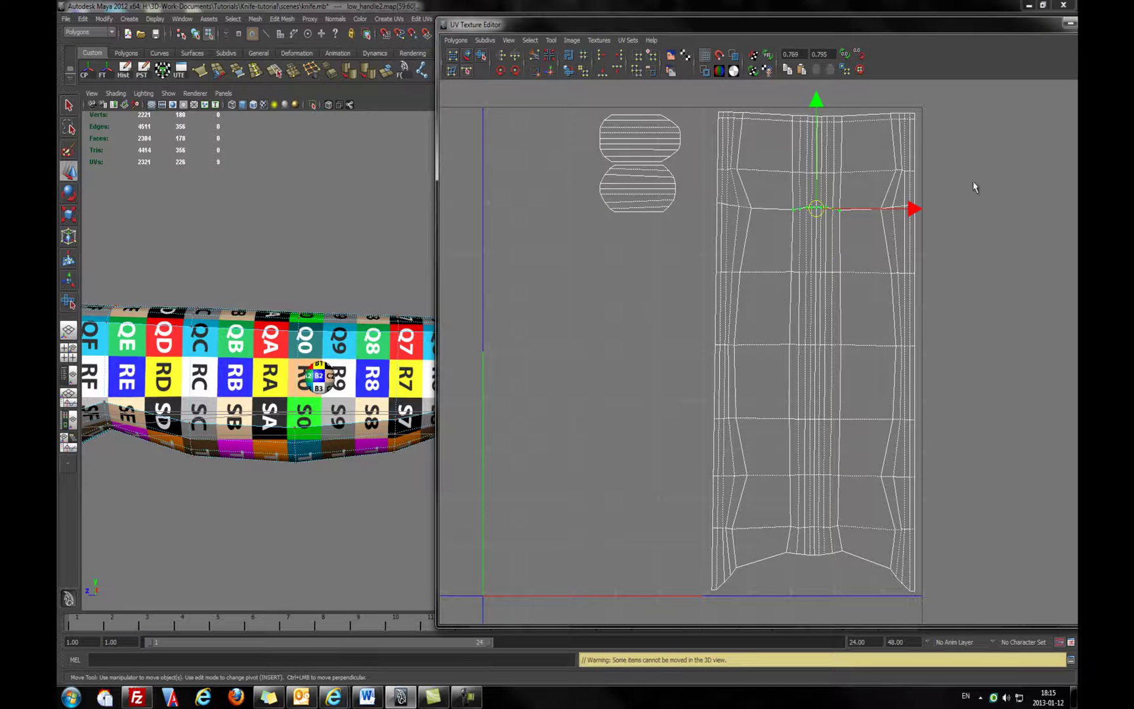
{"action": "right_click_drag", "start_coordinate": [805, 264], "coordinate": [848, 245], "text": "ctrl"}
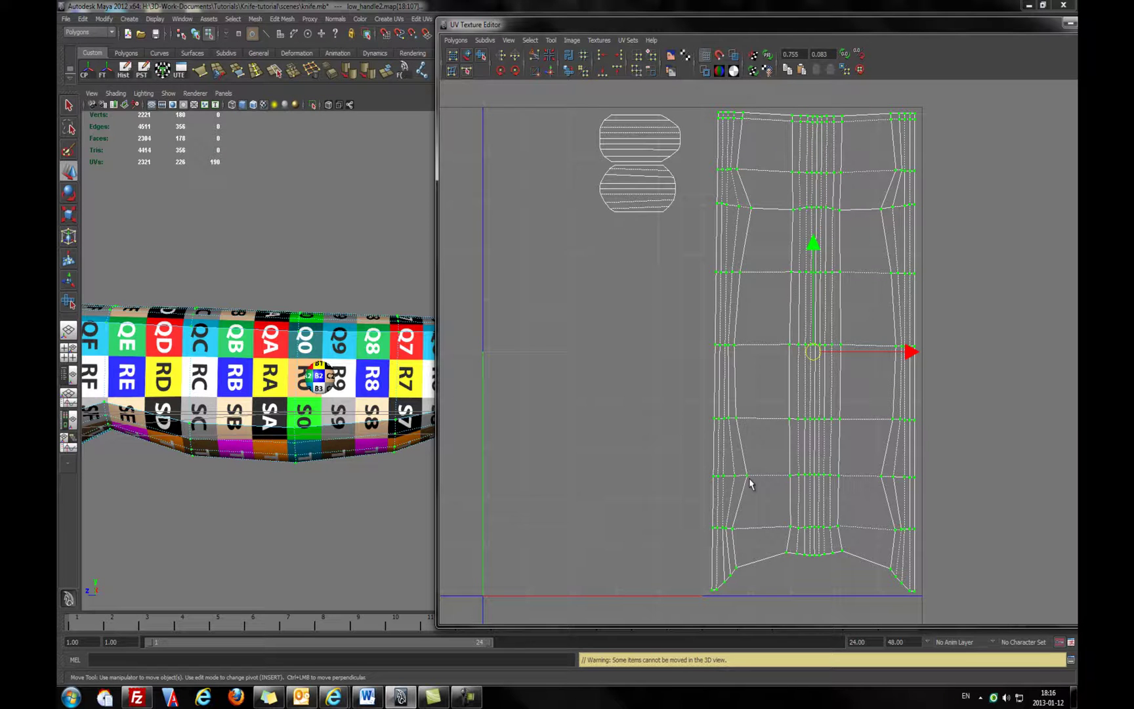
{"action": "left_click", "coordinate": [481, 56]}
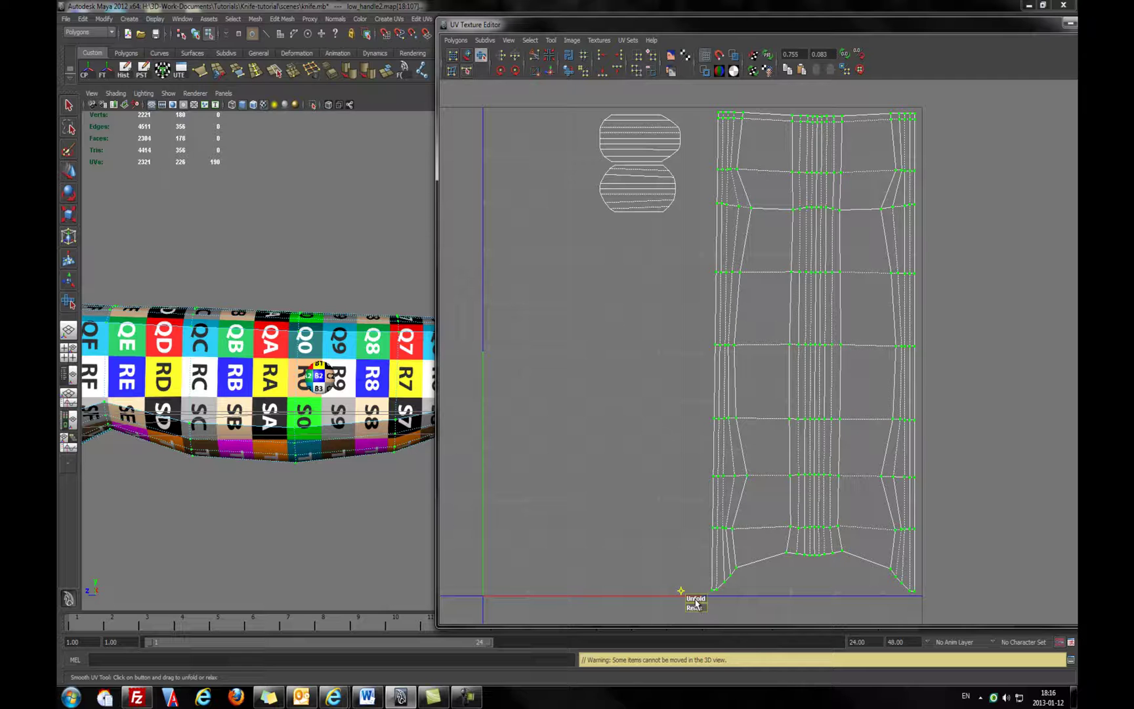
{"action": "left_click_drag", "start_coordinate": [695, 599], "coordinate": [696, 599]}
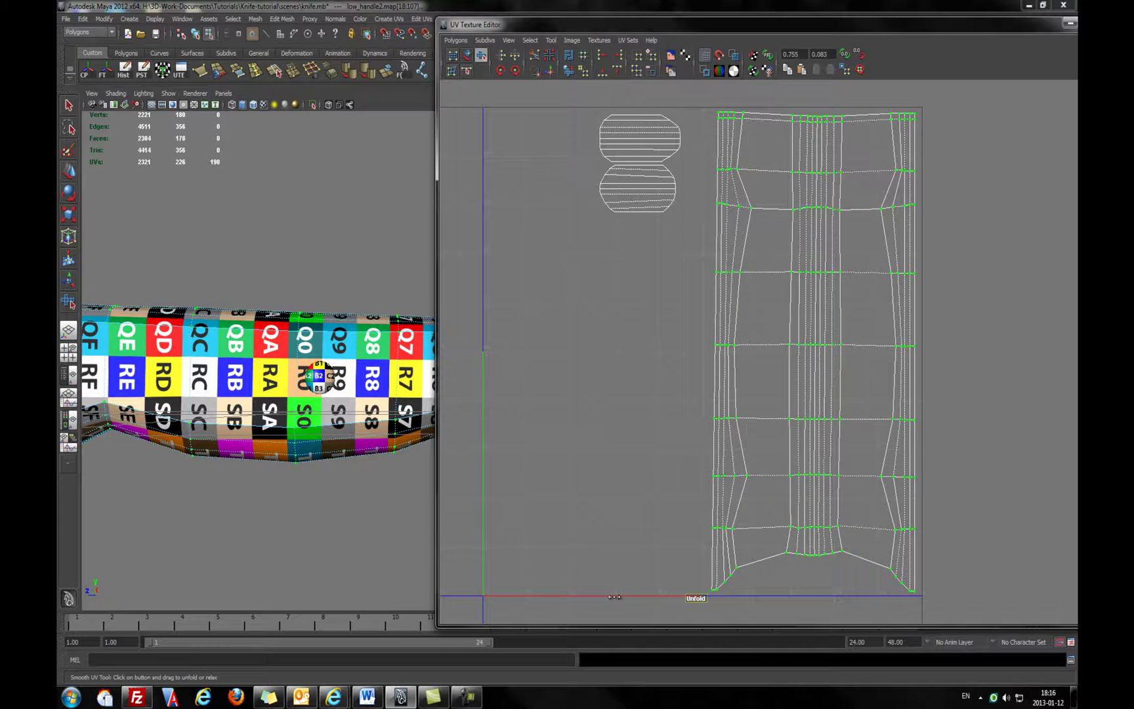
{"action": "left_click_drag", "start_coordinate": [712, 598], "coordinate": [898, 596]}
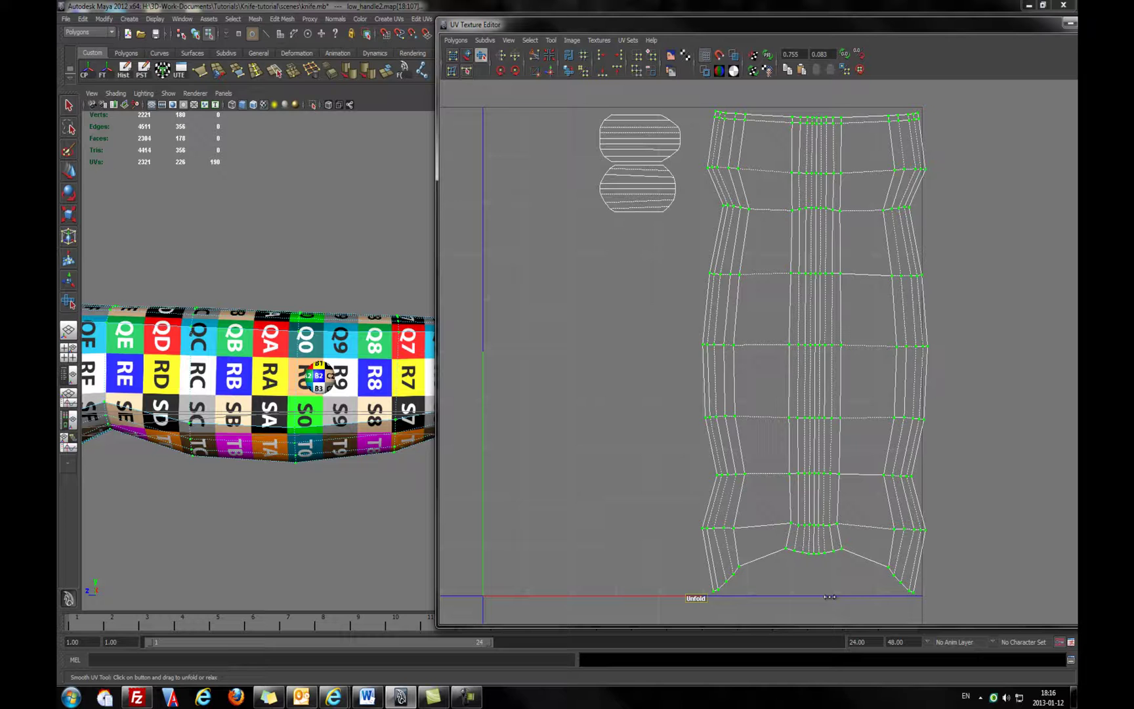
{"action": "left_click_drag", "start_coordinate": [829, 597], "coordinate": [811, 601]}
{"action": "mouse_move", "coordinate": [697, 611]}
{"action": "left_mouse_down"}
{"action": "mouse_move", "coordinate": [686, 608]}
{"action": "mouse_move", "coordinate": [712, 600]}
{"action": "left_mouse_up"}
Select the central strip's UVs on the row just below mid-height and the mid-height row, and unfold and relax each row
{"action": "right_click_drag", "start_coordinate": [790, 483], "coordinate": [831, 481]}
{"action": "left_click_drag", "start_coordinate": [882, 464], "coordinate": [789, 398]}
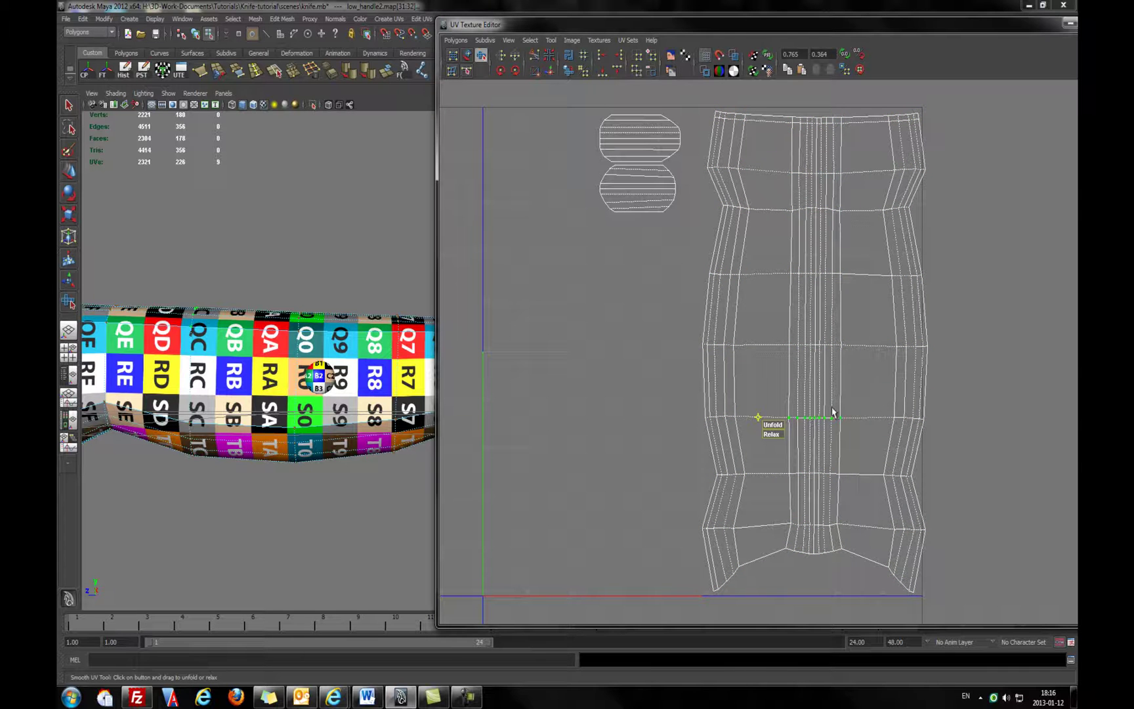
{"action": "left_click_drag", "start_coordinate": [772, 435], "coordinate": [863, 439]}
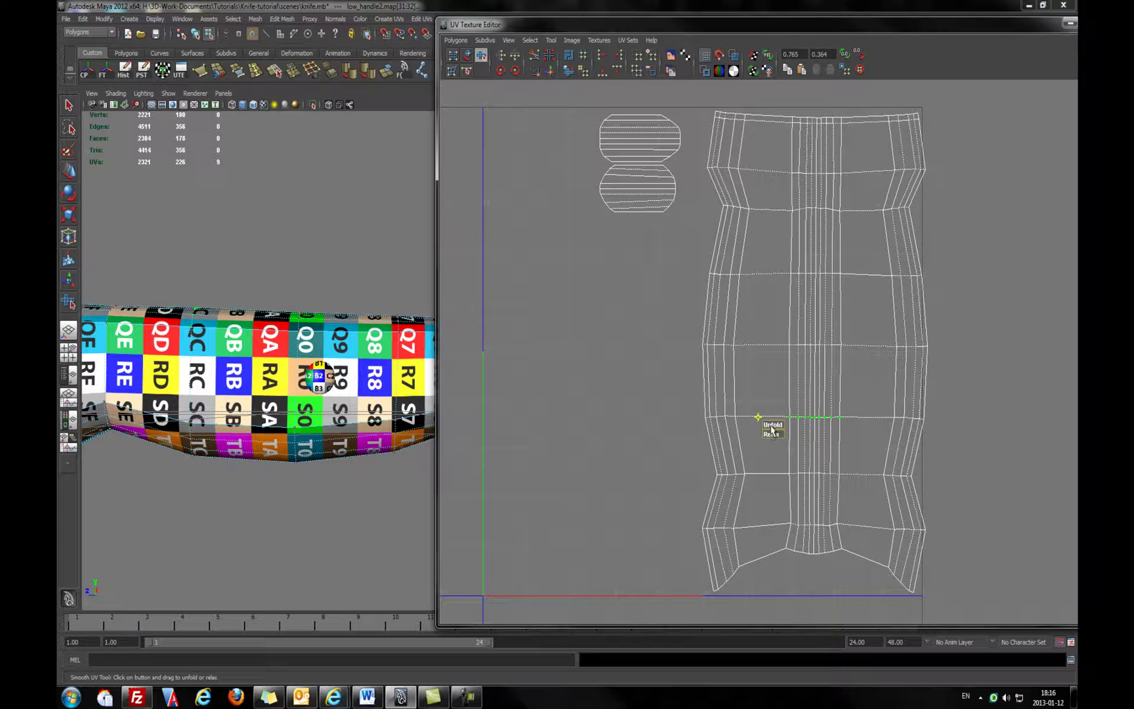
{"action": "left_click_drag", "start_coordinate": [771, 426], "coordinate": [838, 425]}
{"action": "left_click_drag", "start_coordinate": [934, 420], "coordinate": [936, 420]}
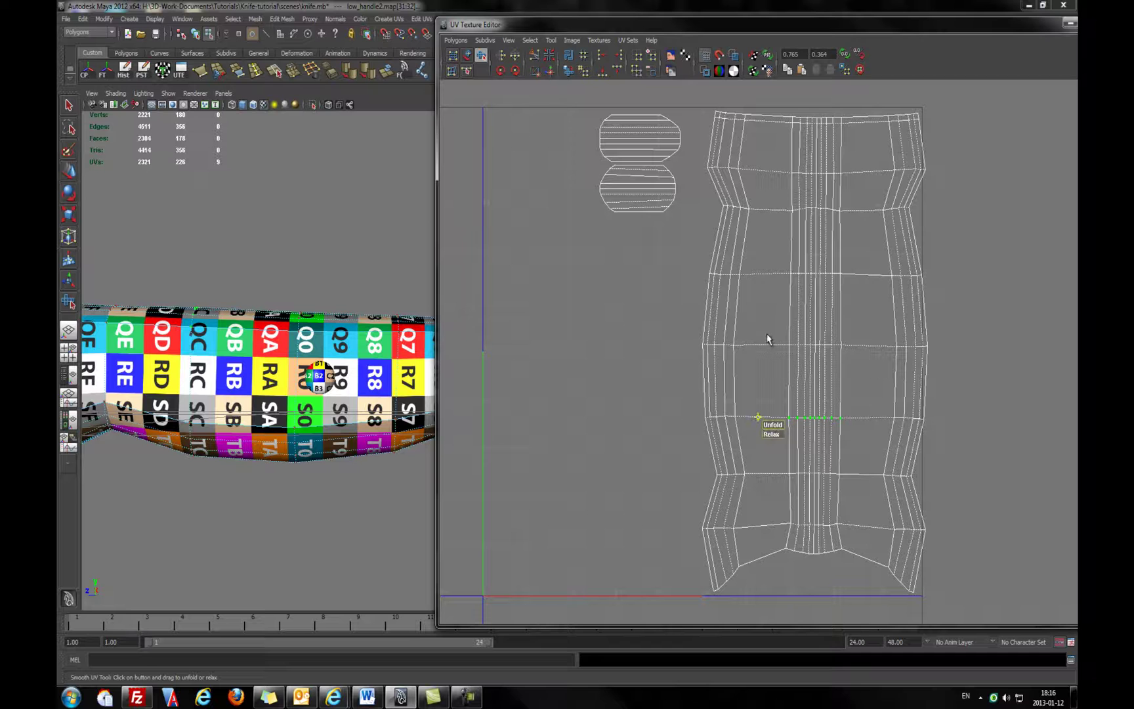
{"action": "left_click_drag", "start_coordinate": [767, 336], "coordinate": [854, 358]}
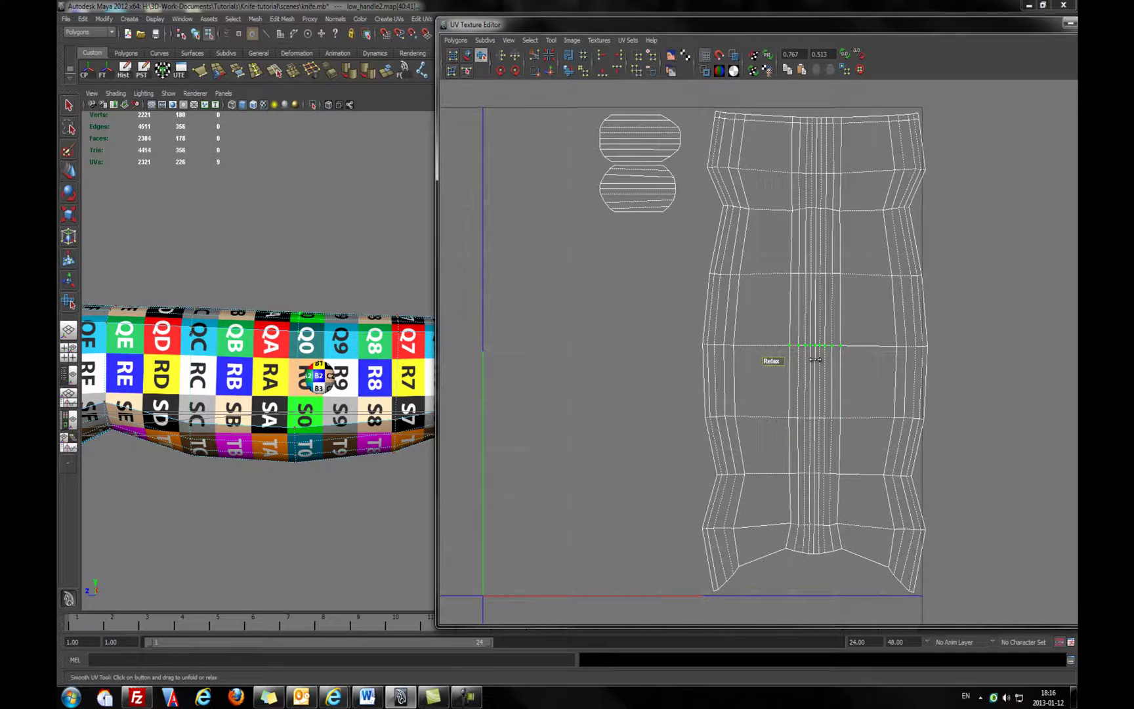
{"action": "left_click_drag", "start_coordinate": [773, 351], "coordinate": [852, 352]}
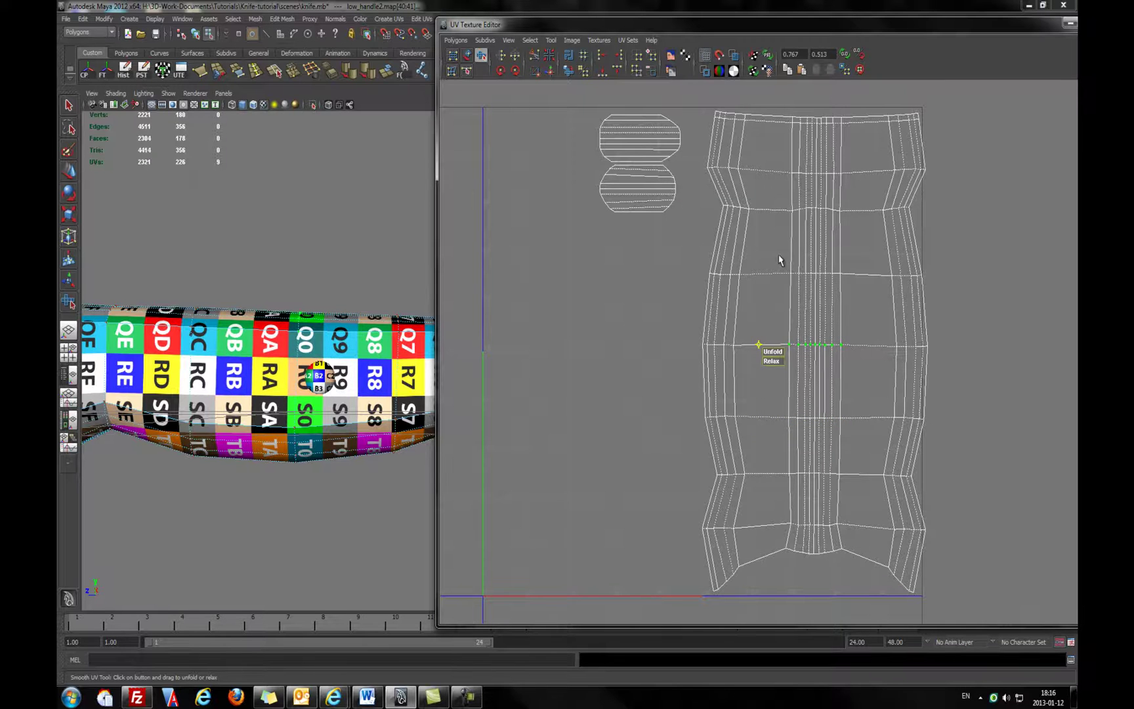
Relax the central strip's UVs row by row on the four rows from above mid-height to the shell's top edge
{"action": "left_click_drag", "start_coordinate": [779, 258], "coordinate": [858, 290]}
{"action": "left_click_drag", "start_coordinate": [773, 290], "coordinate": [865, 279]}
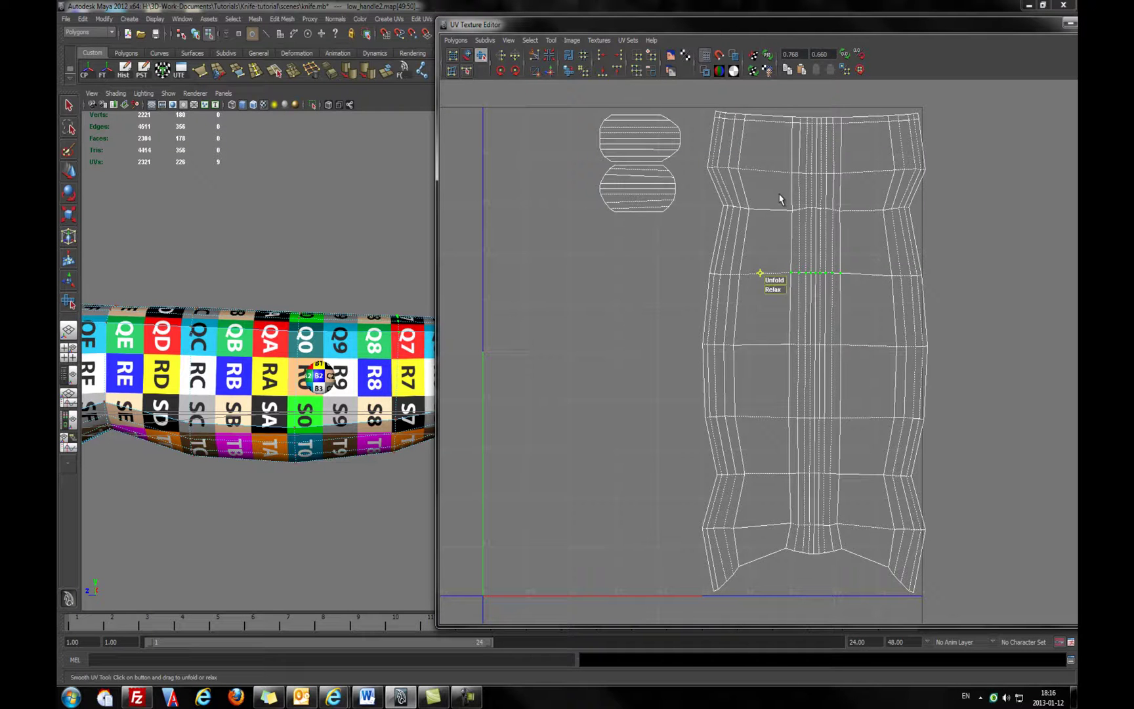
{"action": "left_click_drag", "start_coordinate": [781, 196], "coordinate": [862, 231]}
{"action": "left_click_drag", "start_coordinate": [776, 228], "coordinate": [876, 213]}
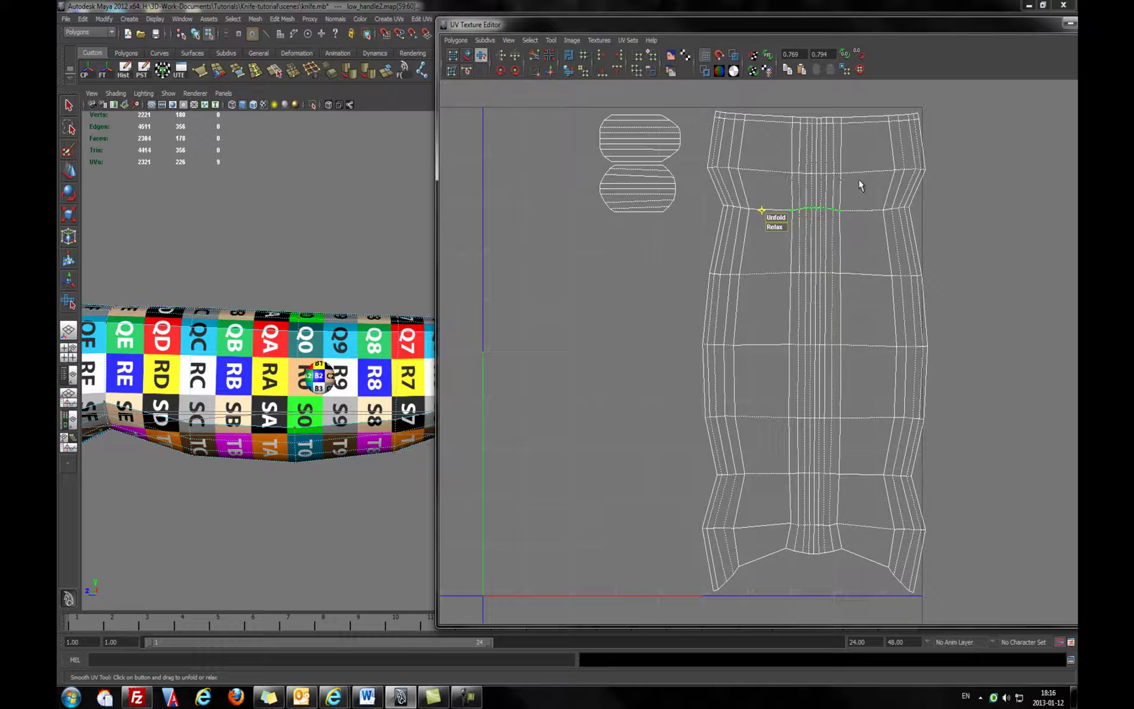
{"action": "left_click_drag", "start_coordinate": [782, 159], "coordinate": [859, 185]}
{"action": "left_click_drag", "start_coordinate": [771, 187], "coordinate": [805, 179]}
{"action": "left_click_drag", "start_coordinate": [786, 121], "coordinate": [853, 129]}
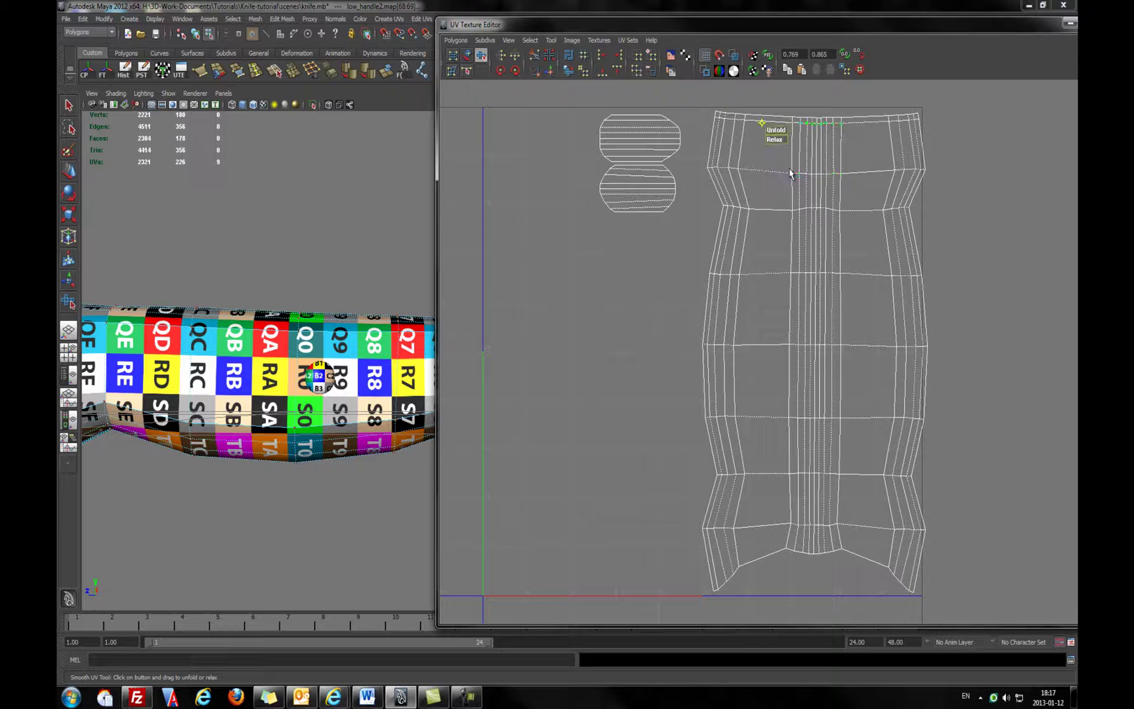
{"action": "left_click_drag", "start_coordinate": [771, 134], "coordinate": [817, 128]}
{"action": "left_click_drag", "start_coordinate": [903, 147], "coordinate": [900, 151]}
Select the whole handle shell's UVs, unfold them once more with the Smooth UV tool, and return to the Select tool
{"action": "scroll", "coordinate": [837, 268], "scroll_direction": "down", "scroll_amount": 1}
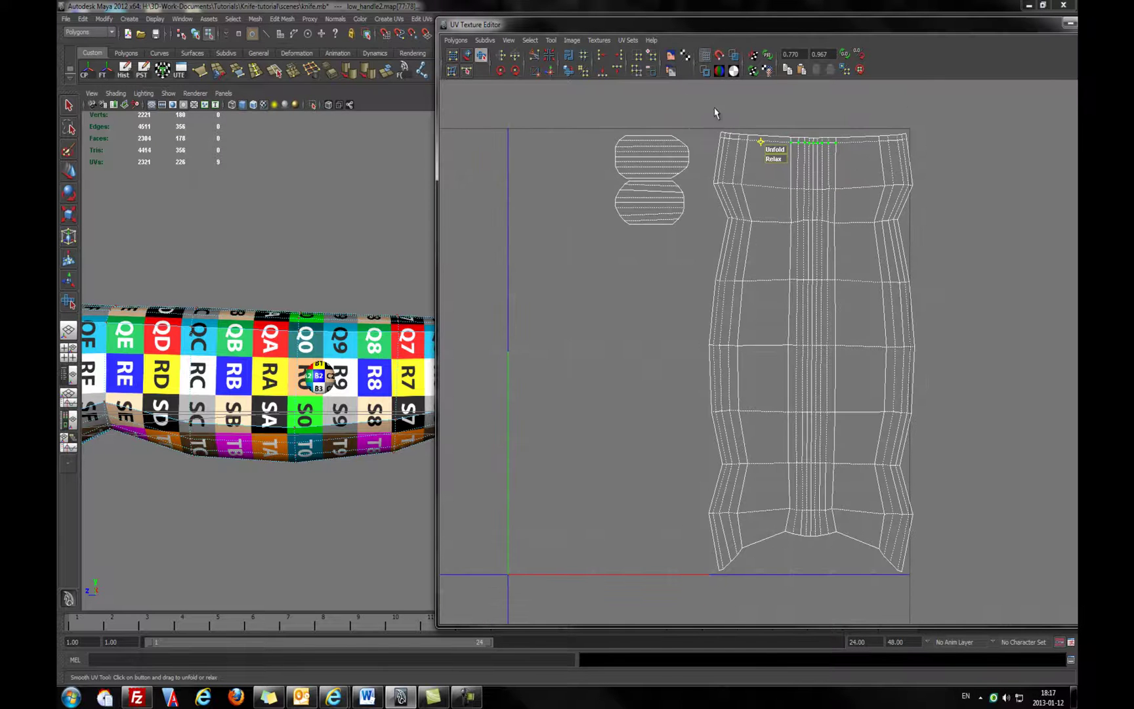
{"action": "left_click_drag", "start_coordinate": [1004, 574], "coordinate": [1026, 621]}
{"action": "left_click_drag", "start_coordinate": [692, 578], "coordinate": [858, 567]}
{"action": "right_click_drag", "start_coordinate": [654, 497], "coordinate": [686, 493]}
{"action": "key", "text": "q"}
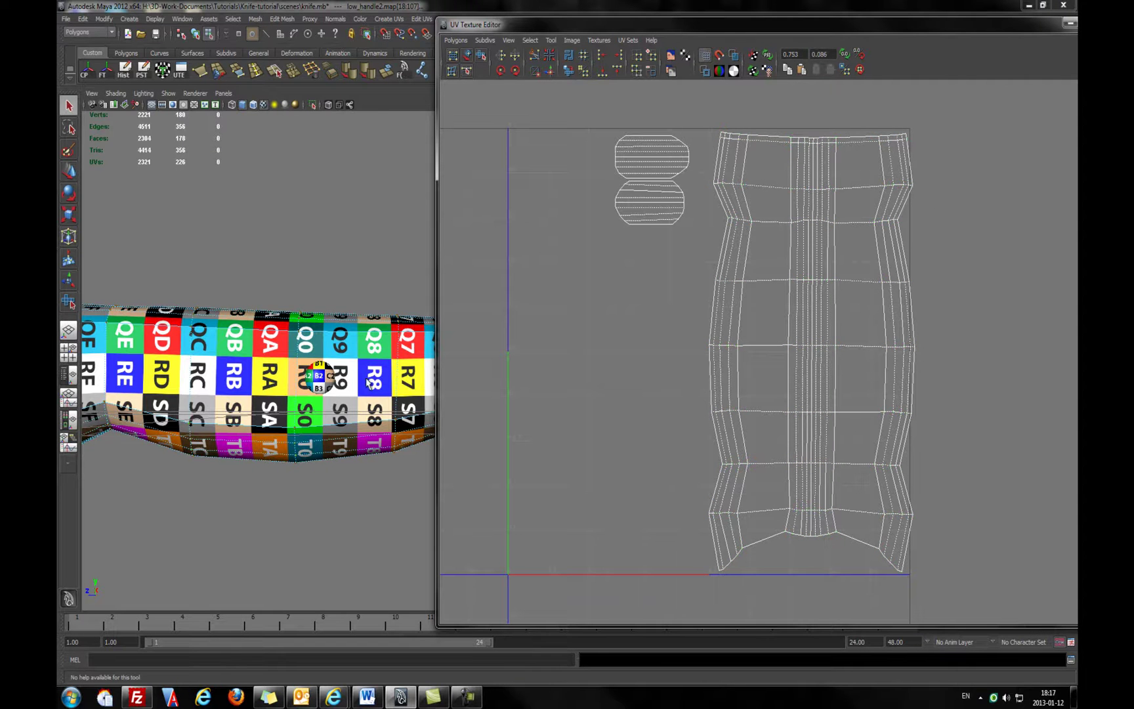
Close the UV Texture Editor and return the handle to object mode with nothing selected
{"action": "left_click", "coordinate": [366, 379]}
{"action": "left_click_drag", "start_coordinate": [366, 379], "coordinate": [175, 377], "text": "alt"}
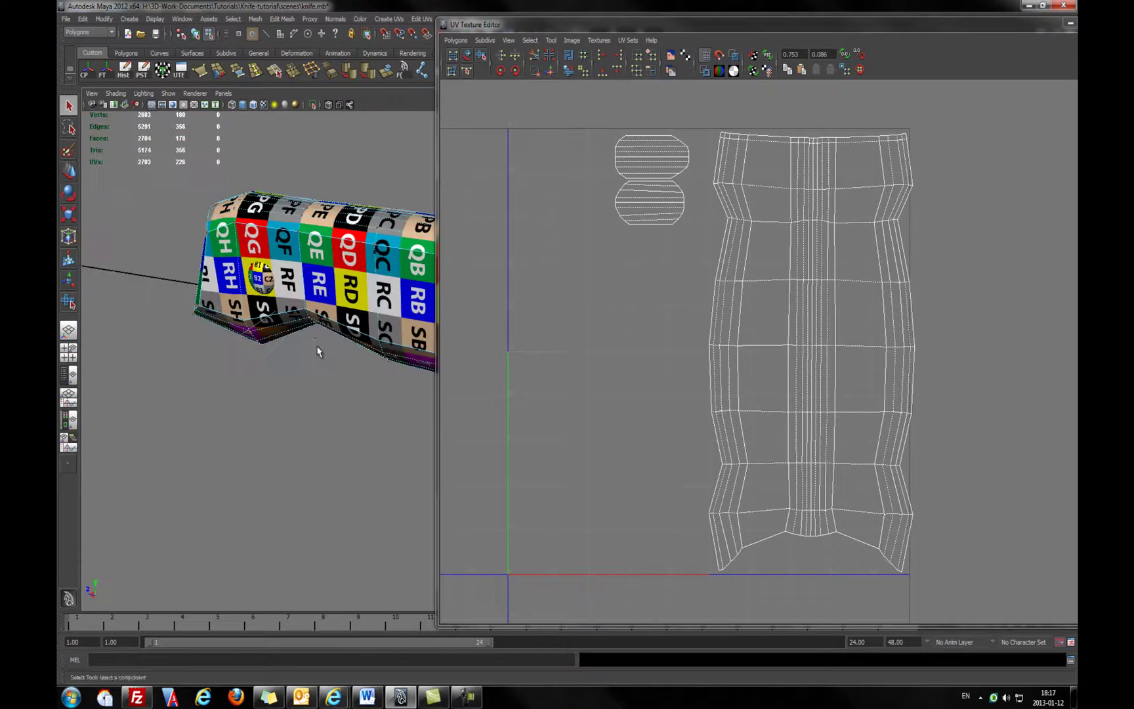
{"action": "right_click_drag", "start_coordinate": [320, 352], "coordinate": [220, 353], "text": "alt"}
{"action": "double_click", "coordinate": [1001, 28]}
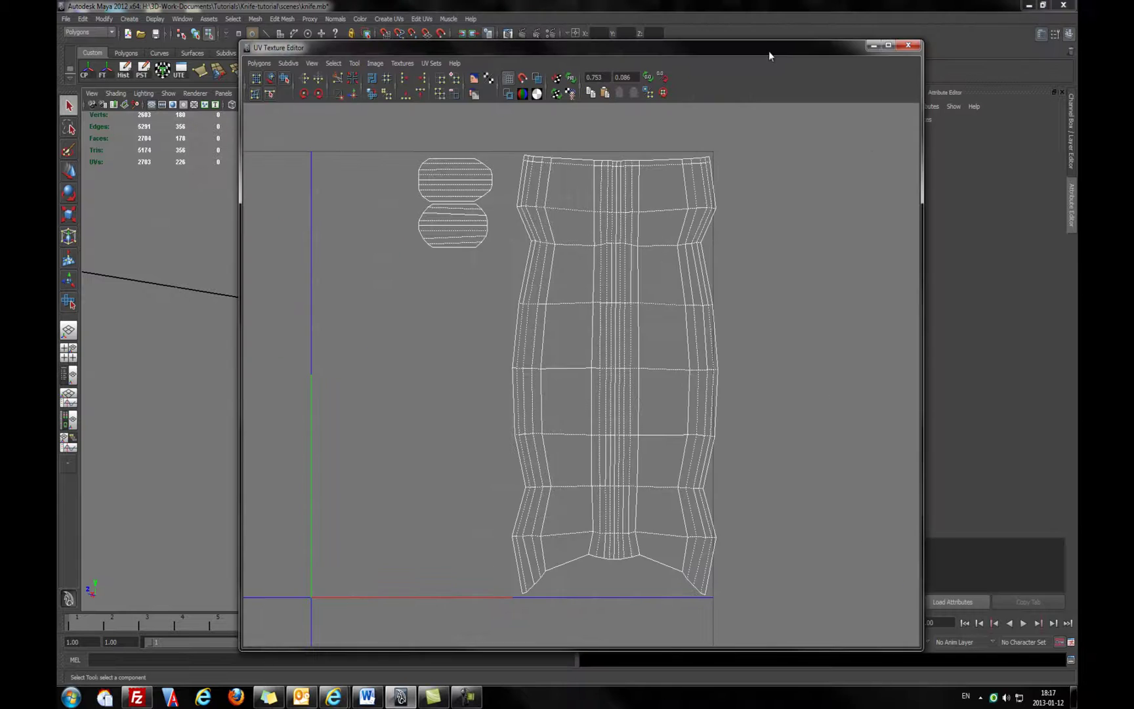
{"action": "left_click", "coordinate": [904, 45]}
{"action": "right_click_drag", "start_coordinate": [519, 334], "coordinate": [565, 321]}
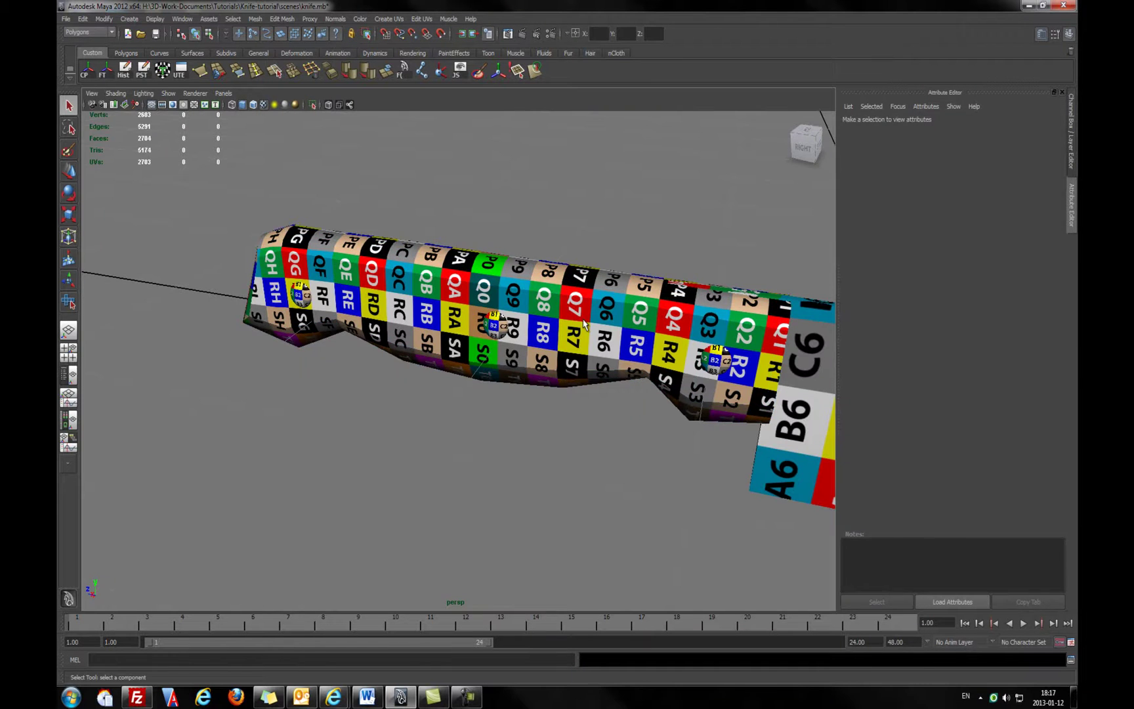
{"action": "left_click", "coordinate": [583, 322]}
{"action": "left_click", "coordinate": [543, 490]}
{"action": "left_click_drag", "start_coordinate": [543, 491], "coordinate": [501, 412], "text": "alt"}
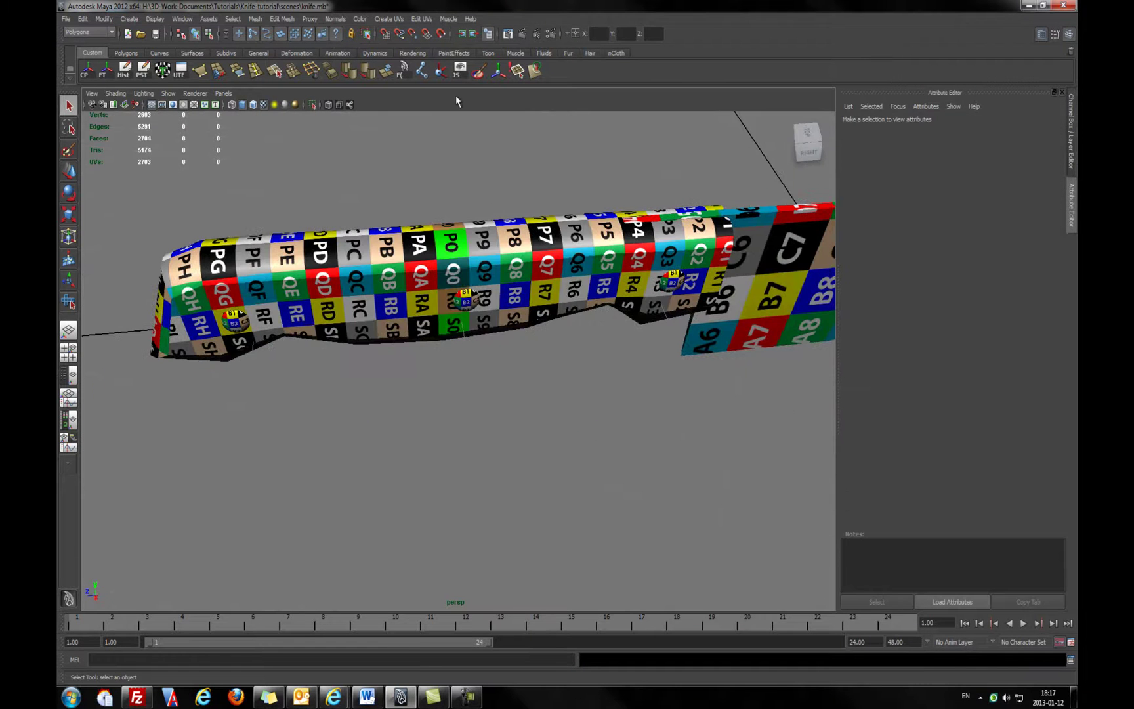
{"action": "scroll", "coordinate": [531, 227], "scroll_direction": "down", "scroll_amount": 2}
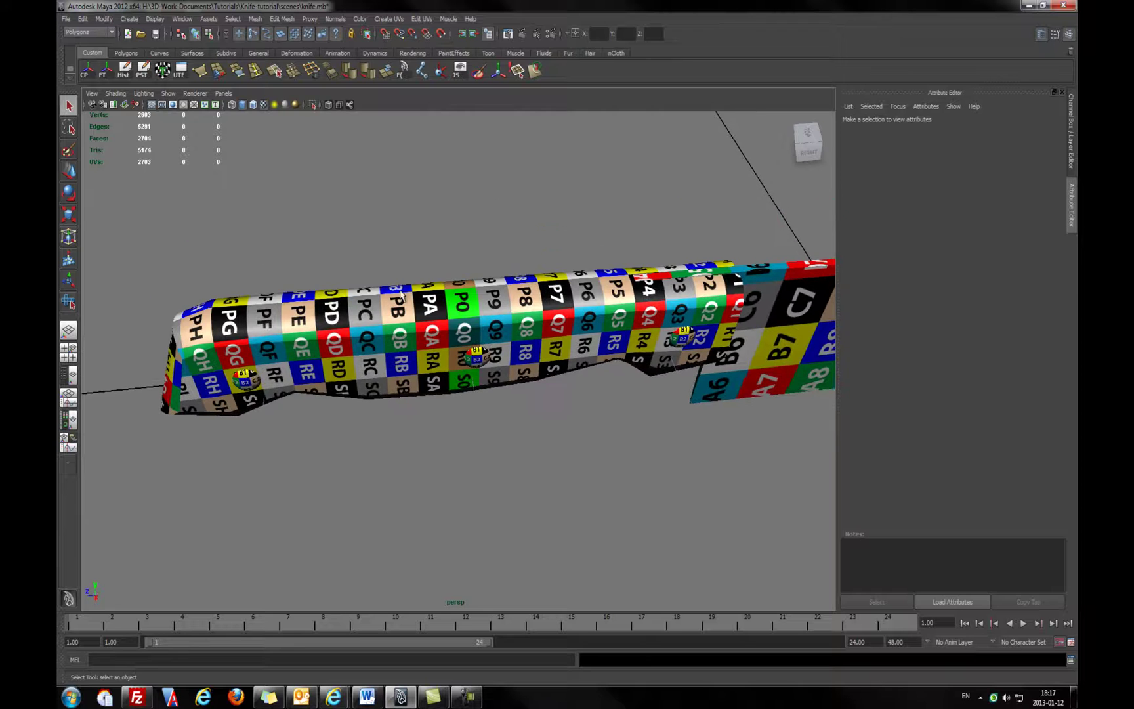
Switch to the Hypershade/Persp layout and select the three bolts on each side of the handle
{"action": "left_click", "coordinate": [68, 420]}
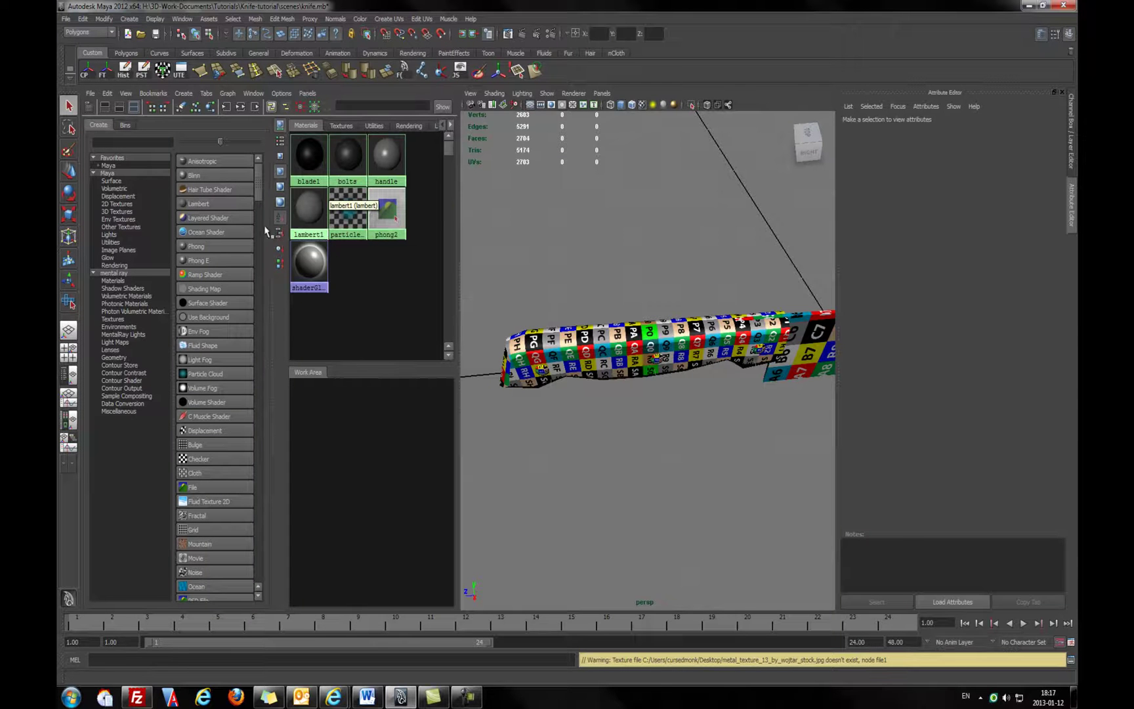
{"action": "left_click", "coordinate": [544, 373]}
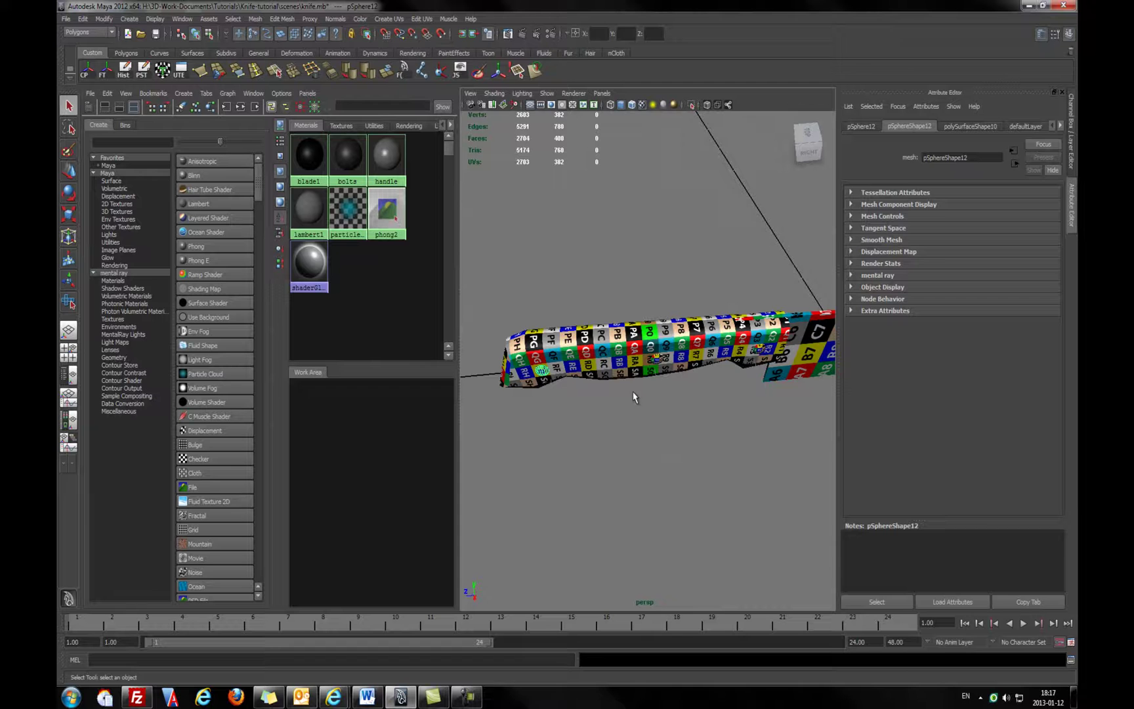
{"action": "left_click", "coordinate": [657, 363], "text": "shift"}
{"action": "left_click", "coordinate": [759, 353], "text": "shift"}
{"action": "left_click_drag", "start_coordinate": [759, 353], "coordinate": [709, 371], "text": "alt"}
{"action": "left_click", "coordinate": [539, 350], "text": "shift"}
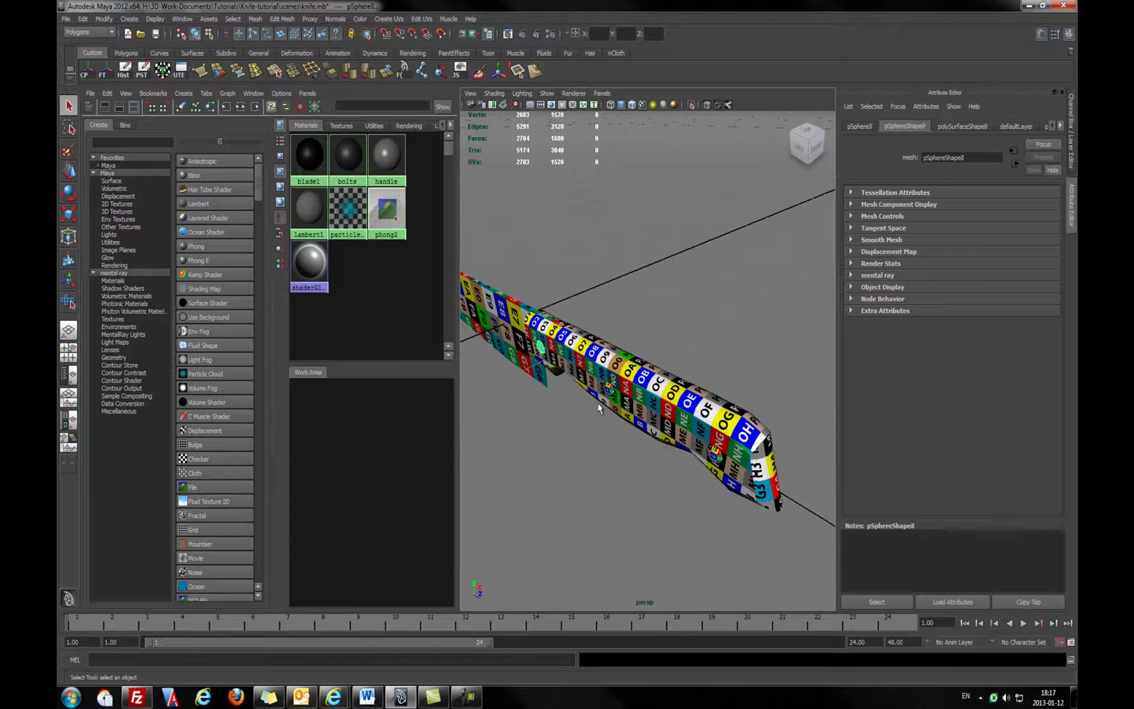
{"action": "left_click", "coordinate": [610, 392], "text": "shift"}
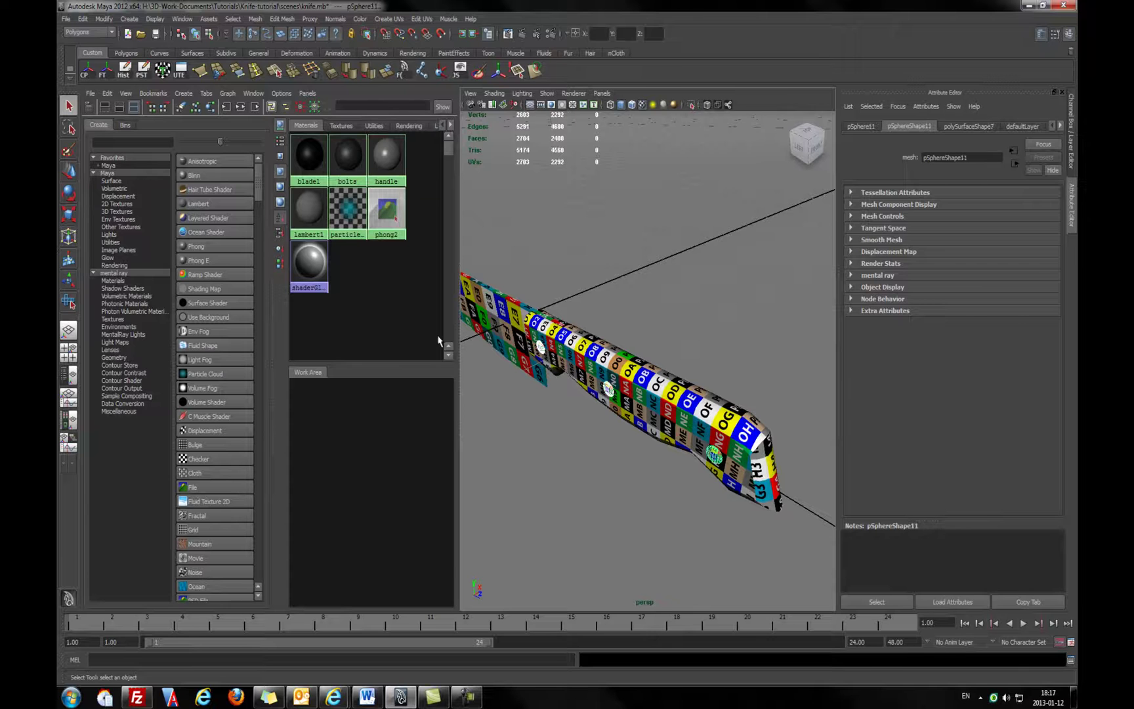
Create a new Blinn material and assign it to all six bolts on both sides of the handle
{"action": "left_click", "coordinate": [197, 176]}
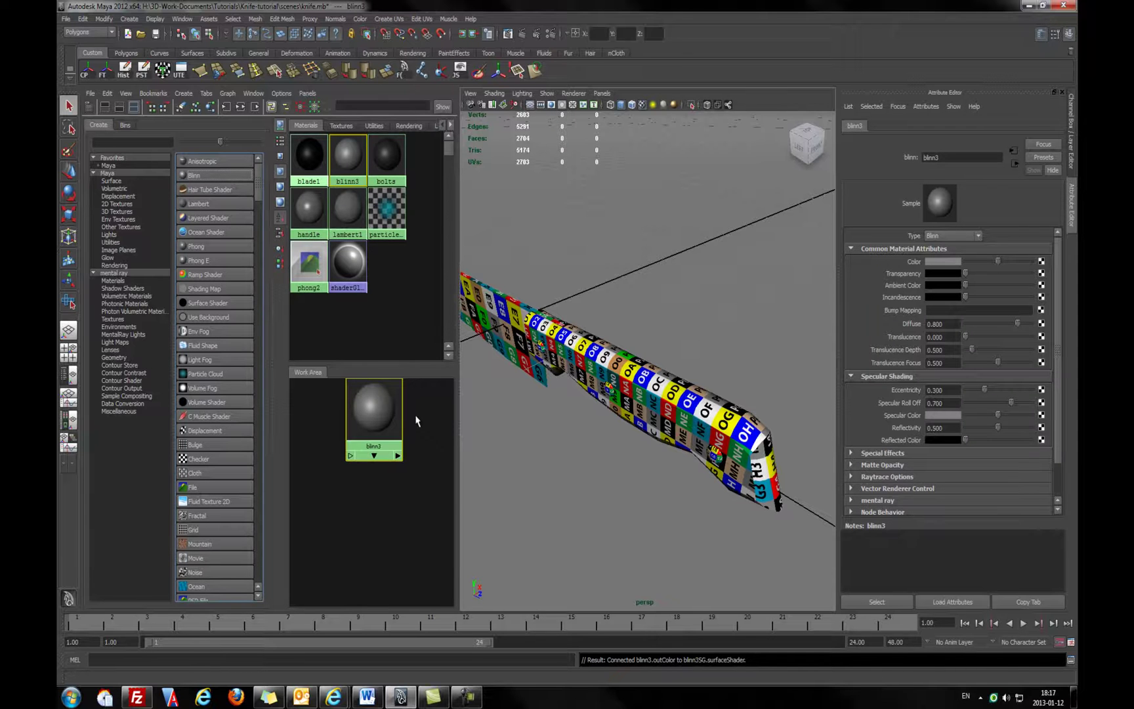
{"action": "left_click_drag", "start_coordinate": [580, 405], "coordinate": [586, 386], "text": "alt"}
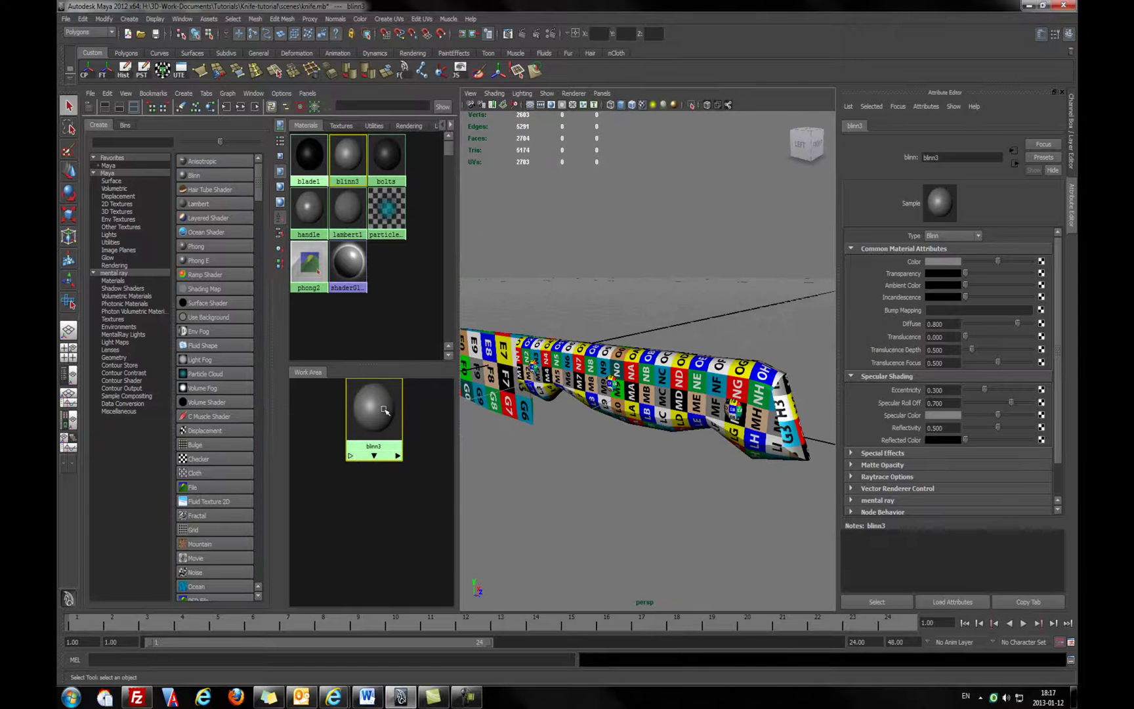
{"action": "left_click", "coordinate": [531, 369]}
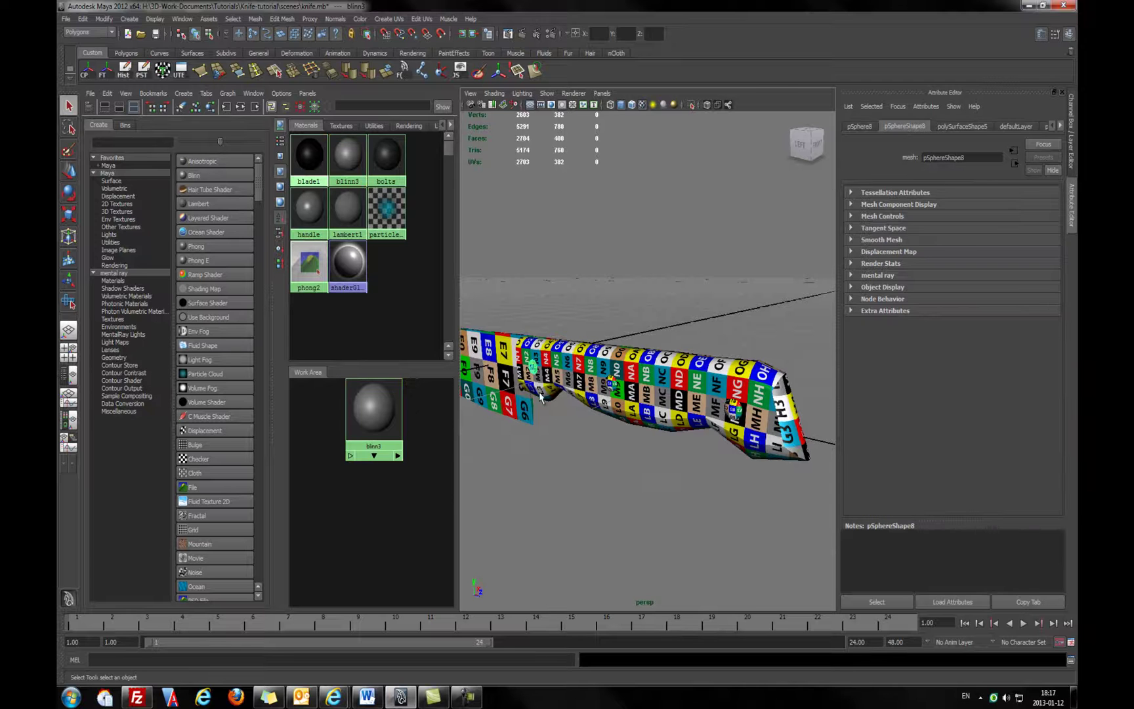
{"action": "left_click", "coordinate": [734, 412]}
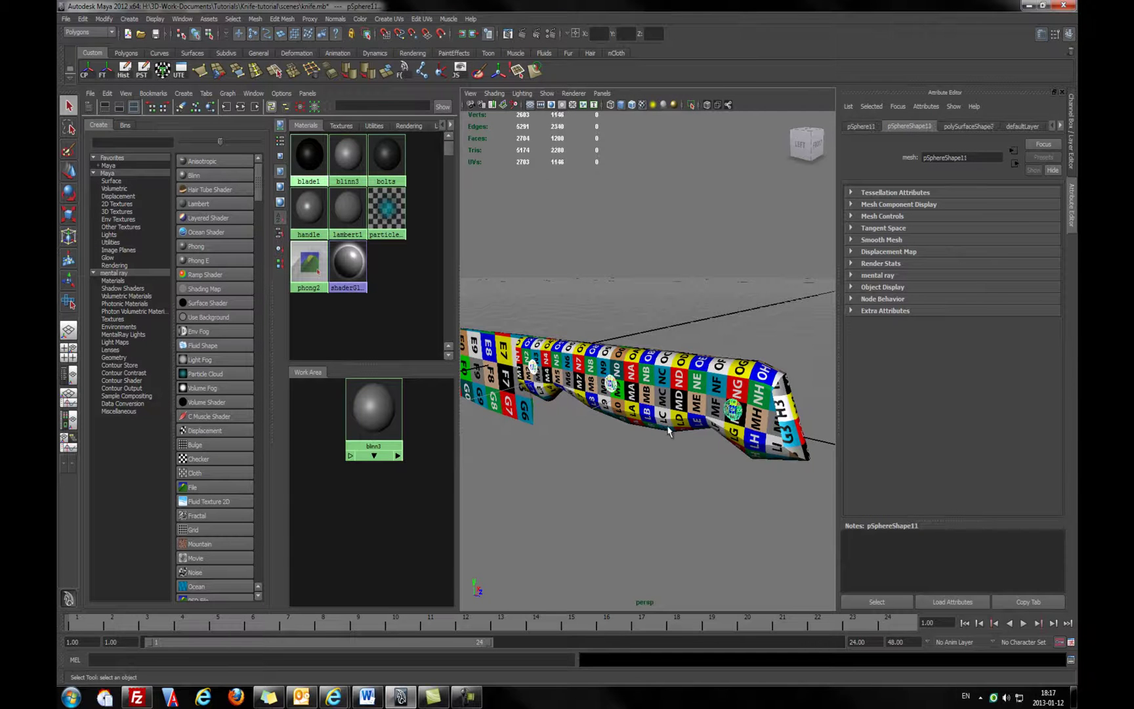
{"action": "left_click_drag", "start_coordinate": [733, 412], "coordinate": [703, 375], "text": "alt"}
{"action": "left_click", "coordinate": [729, 340]}
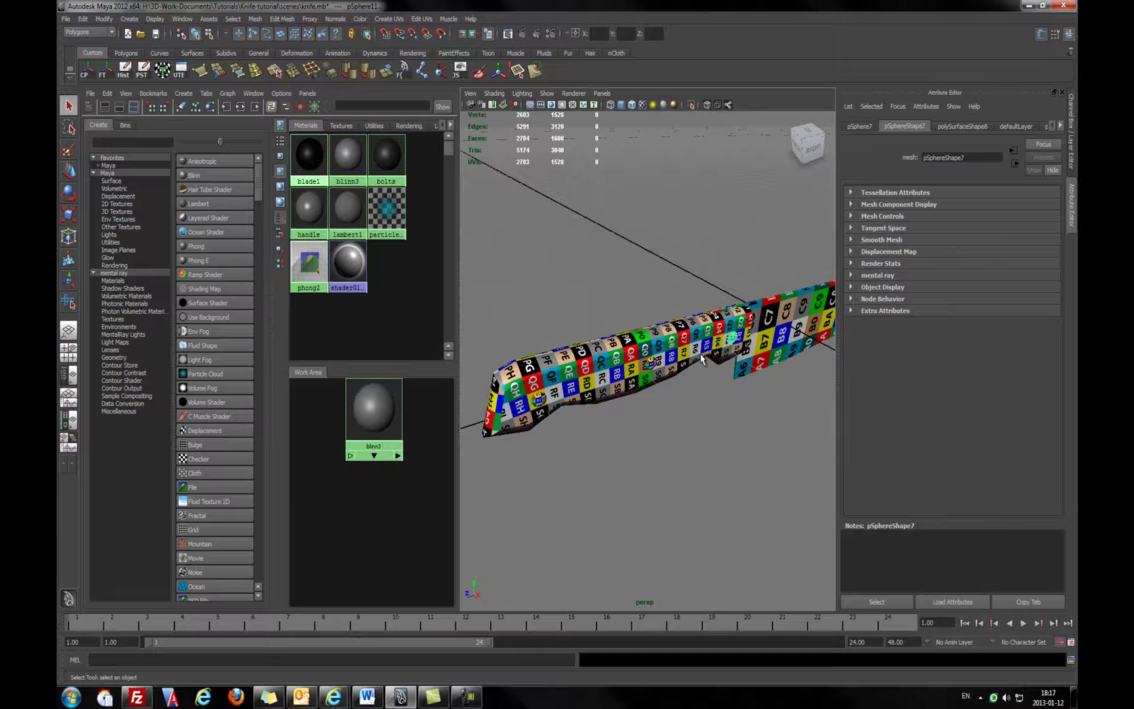
{"action": "left_click", "coordinate": [651, 365]}
{"action": "left_click", "coordinate": [539, 400], "text": "shift"}
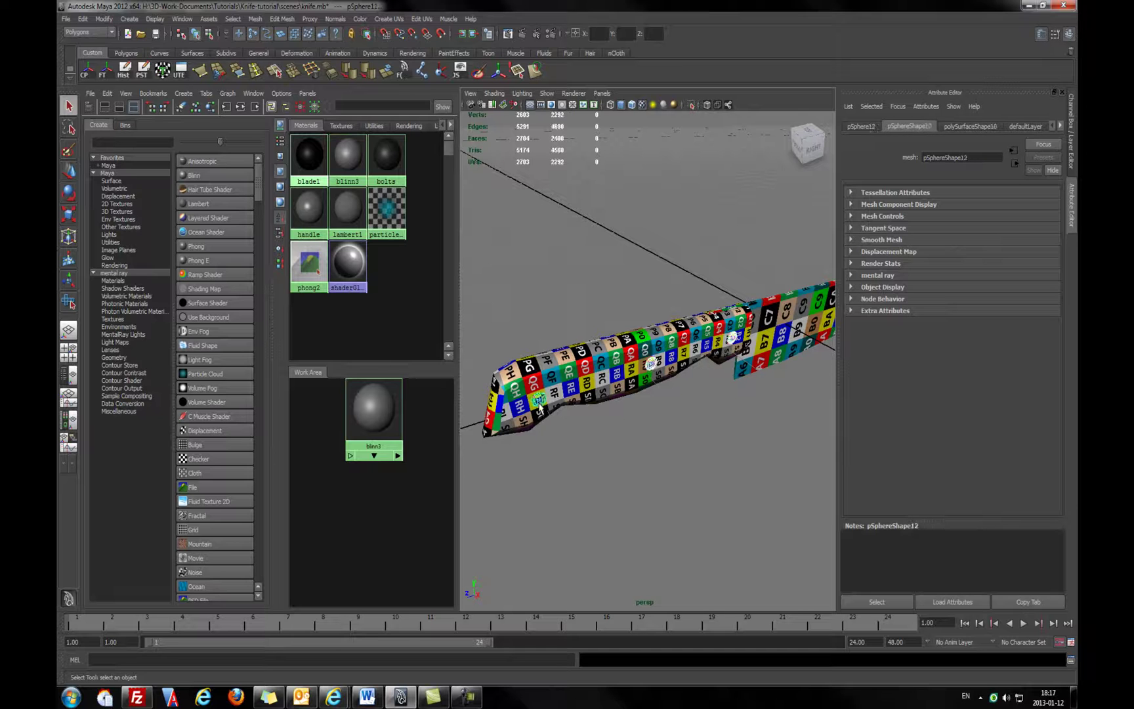
{"action": "right_click", "coordinate": [374, 405]}
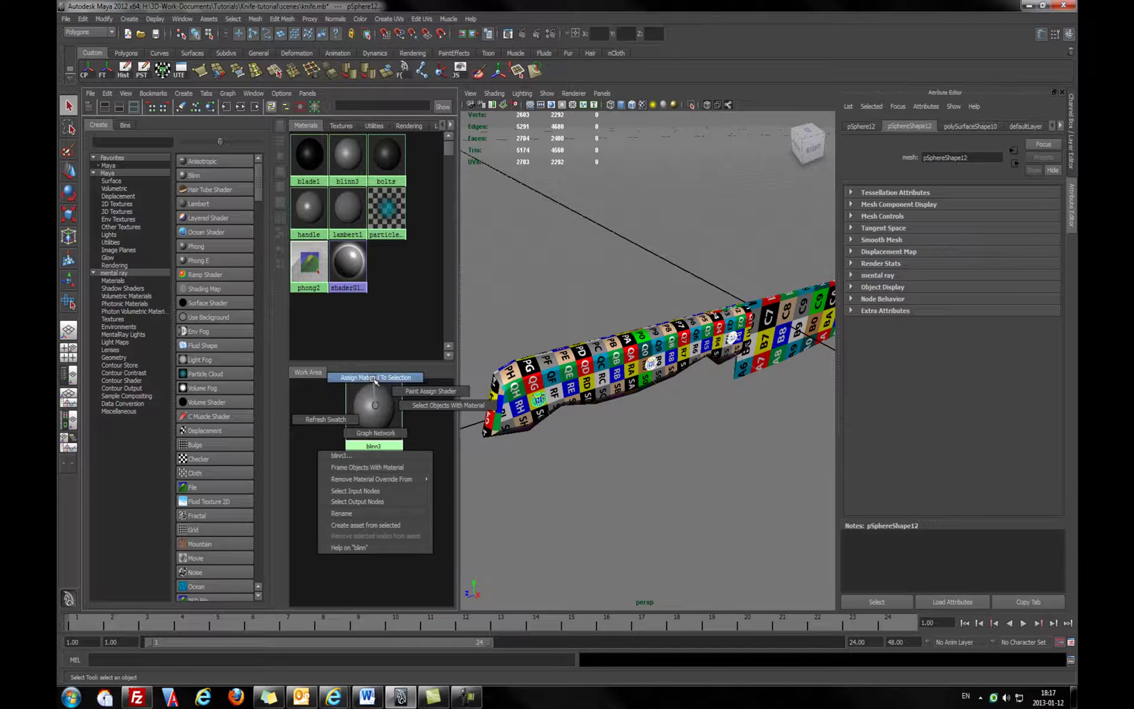
{"action": "left_click", "coordinate": [375, 378]}
Rename the newly assigned Blinn material as bolts
{"action": "right_click", "coordinate": [373, 399]}
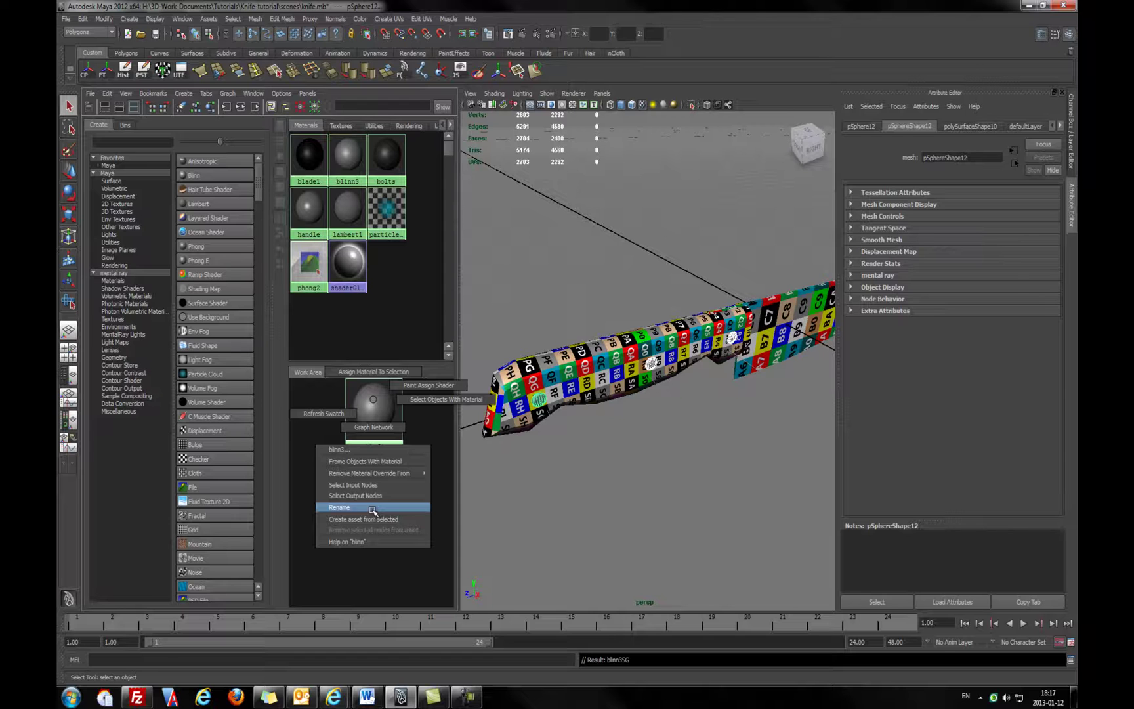
{"action": "left_click", "coordinate": [372, 509]}
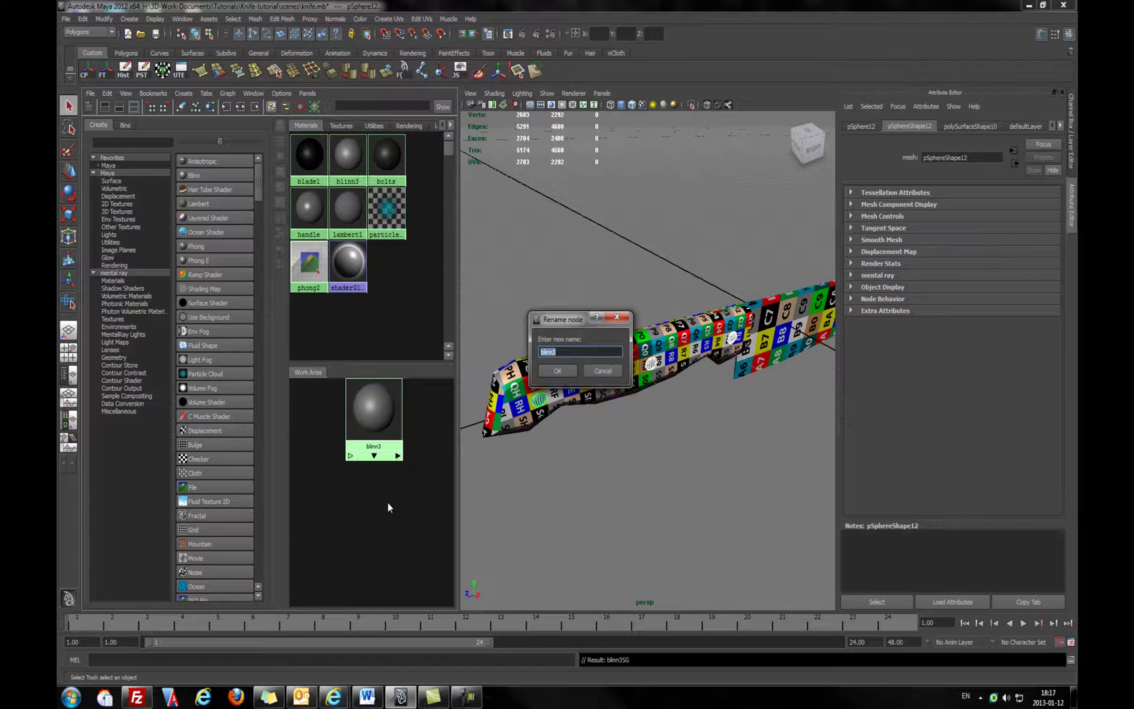
{"action": "type", "text": "bolts"}
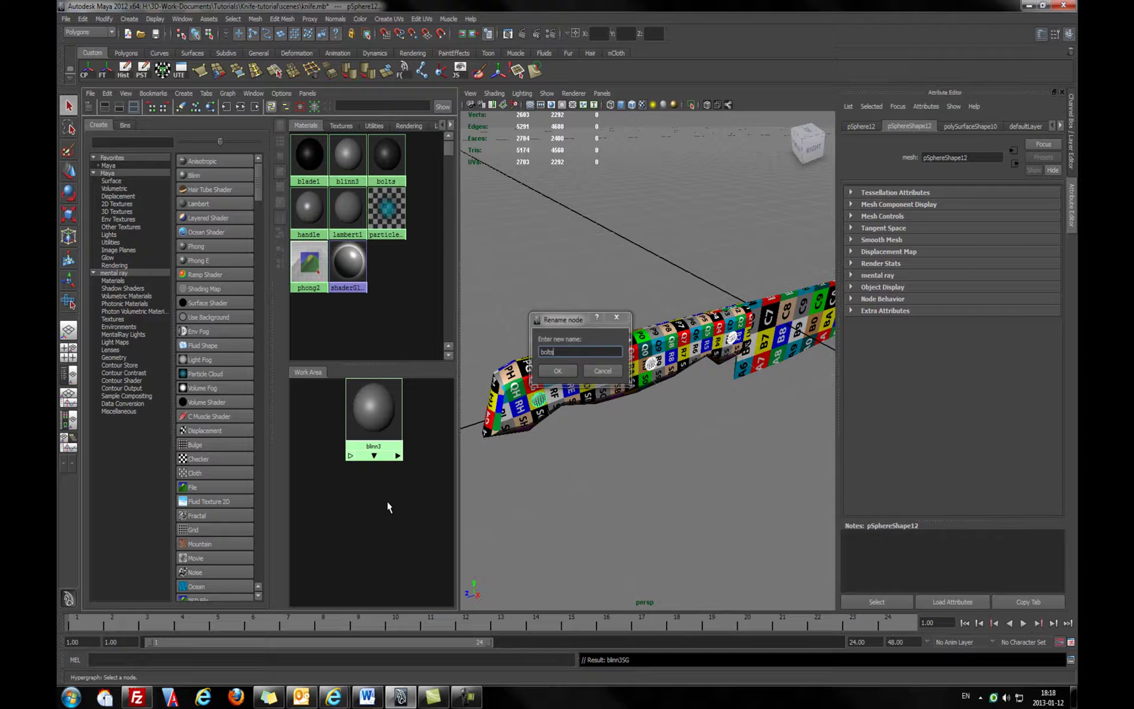
{"action": "key", "text": "Return"}
Set the new bolts material's colour to a very dark brown with hue 26, saturation 0.882 and value 0.118
{"action": "left_click", "coordinate": [385, 414]}
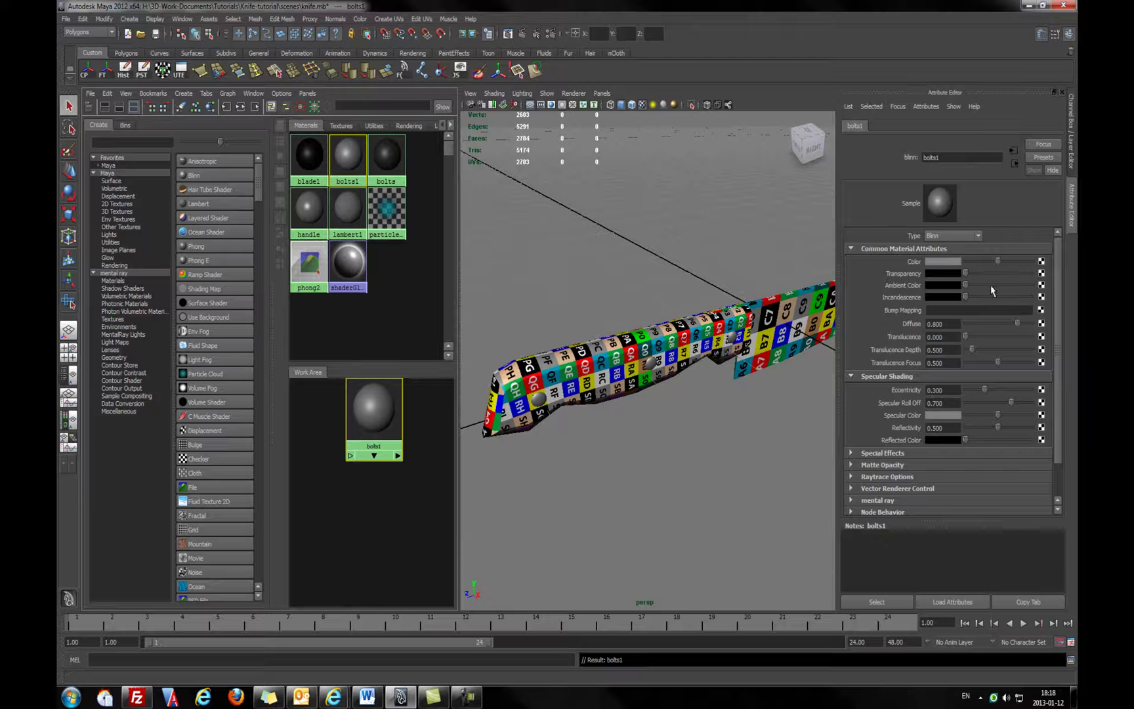
{"action": "left_click_drag", "start_coordinate": [998, 263], "coordinate": [982, 263]}
{"action": "right_click_drag", "start_coordinate": [695, 394], "coordinate": [1019, 372], "text": "alt"}
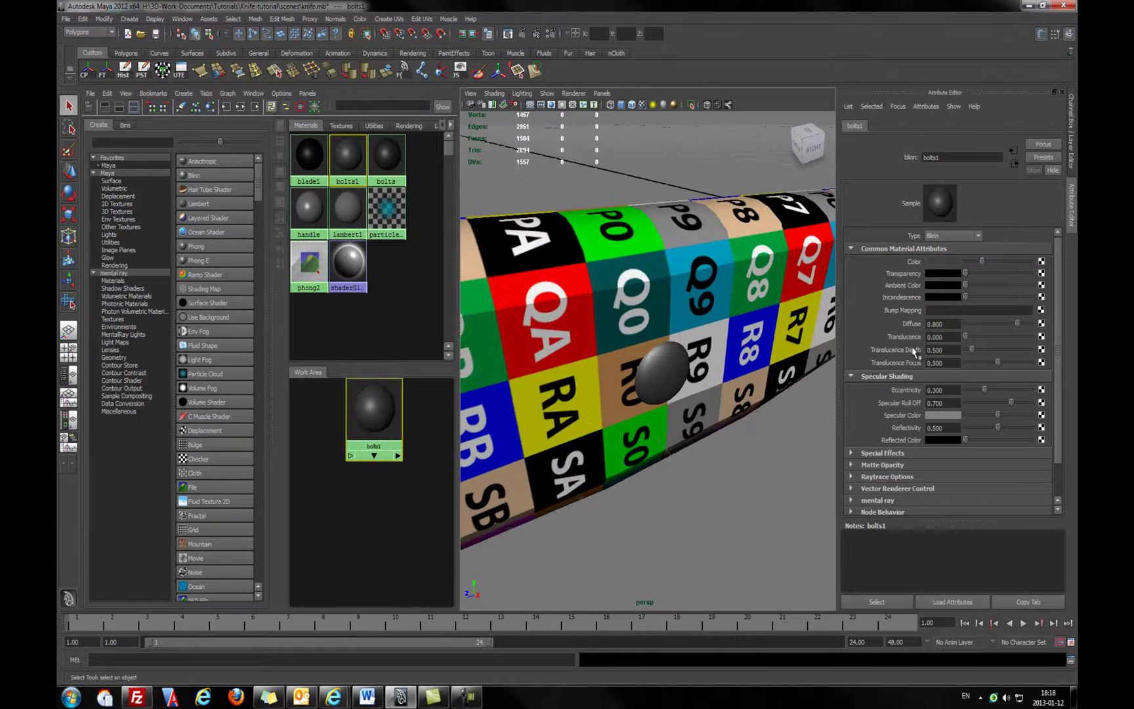
{"action": "left_click_drag", "start_coordinate": [676, 449], "coordinate": [680, 398], "text": "alt"}
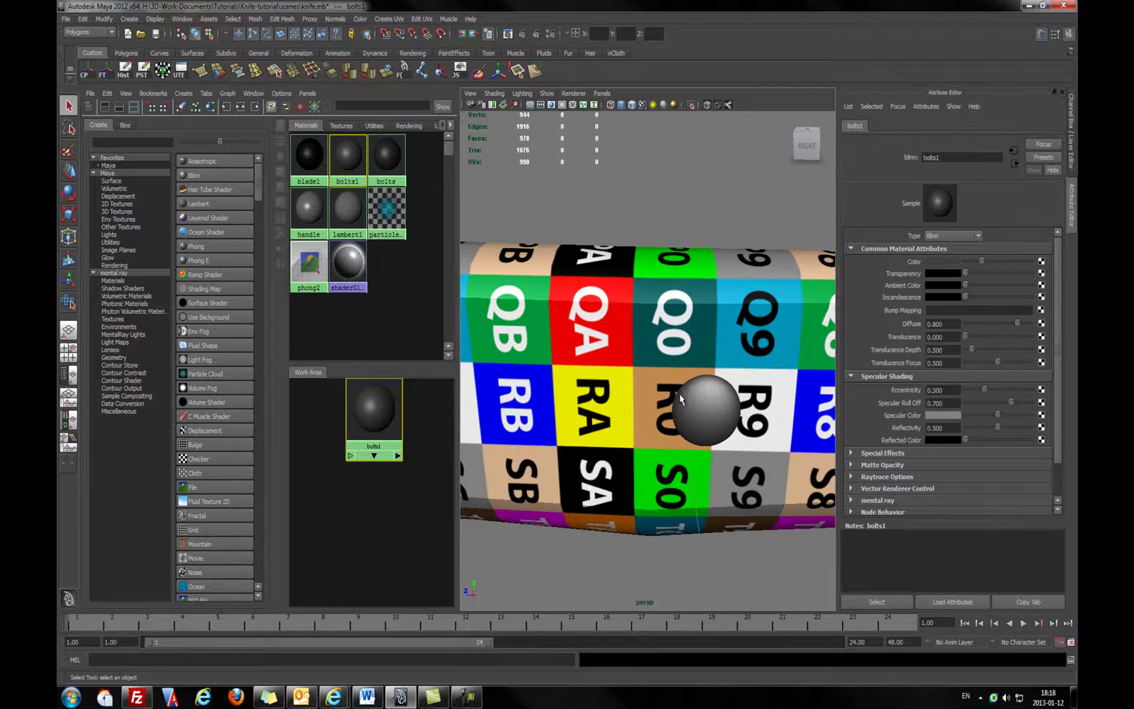
{"action": "left_click_drag", "start_coordinate": [981, 265], "coordinate": [967, 264]}
{"action": "left_click", "coordinate": [940, 262]}
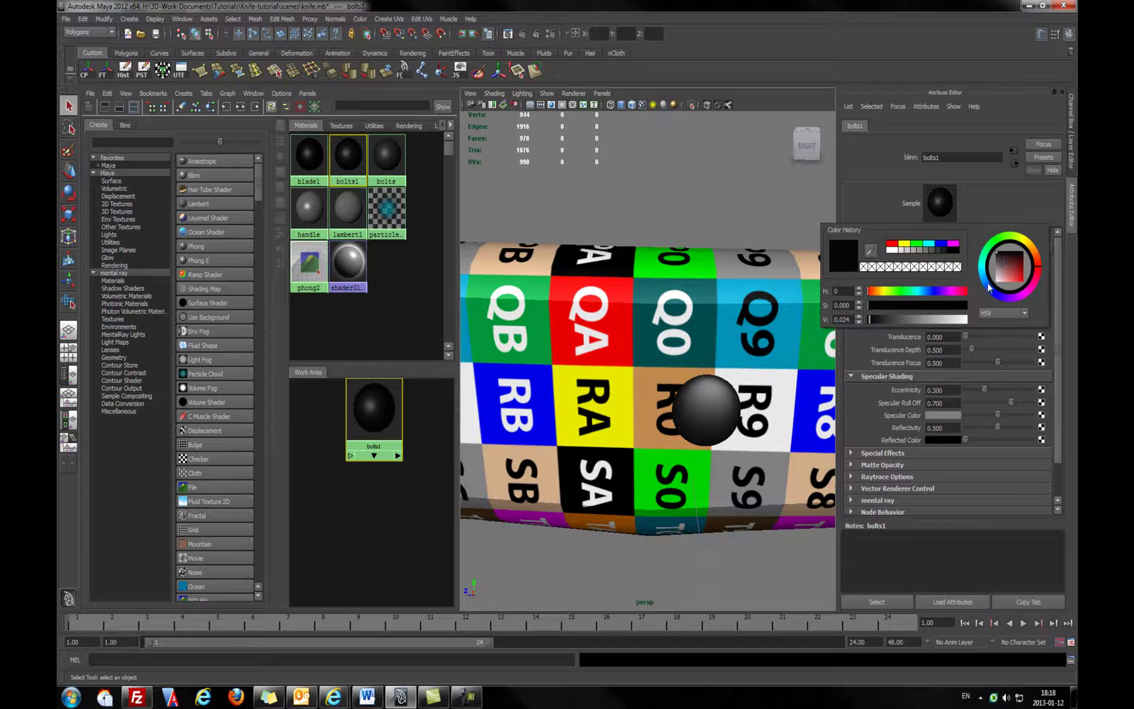
{"action": "left_click_drag", "start_coordinate": [989, 287], "coordinate": [1029, 266]}
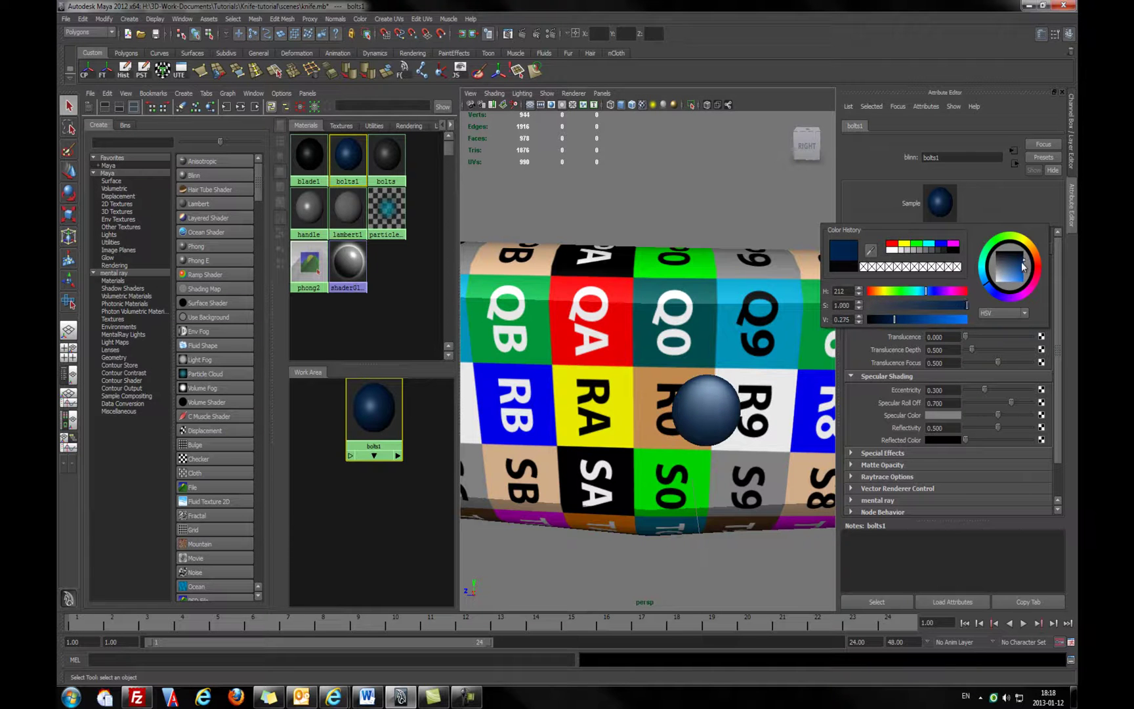
{"action": "left_click_drag", "start_coordinate": [916, 293], "coordinate": [910, 318]}
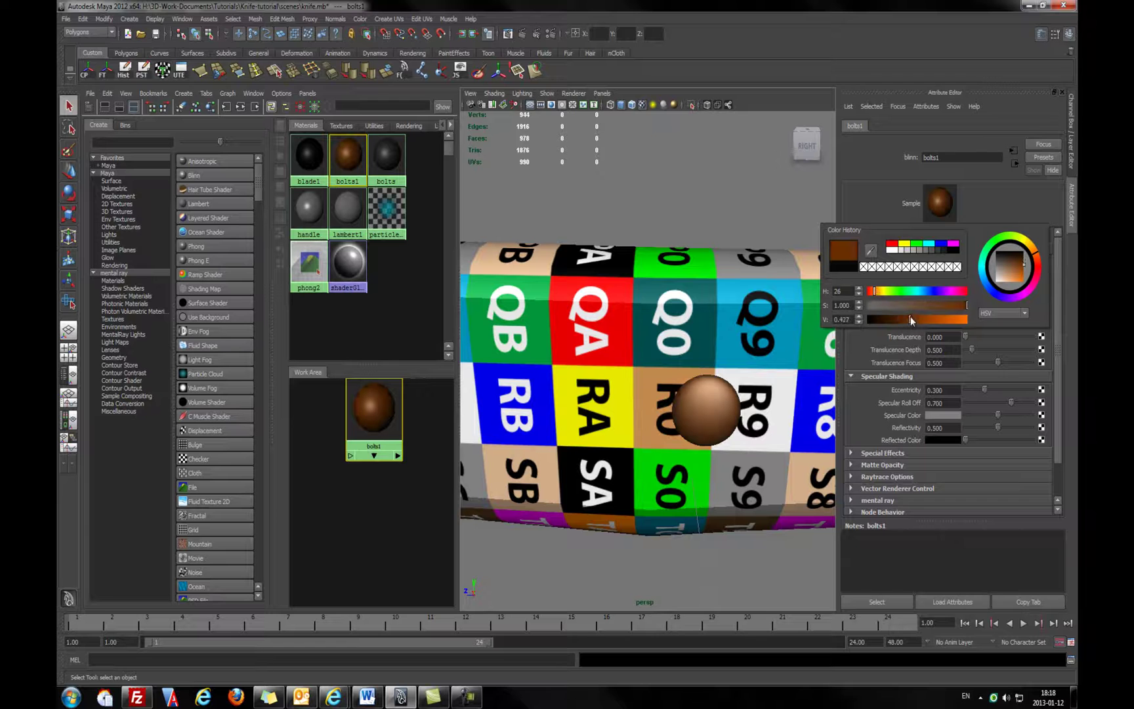
{"action": "left_click", "coordinate": [1021, 264]}
{"action": "left_click_drag", "start_coordinate": [1021, 264], "coordinate": [1021, 260]}
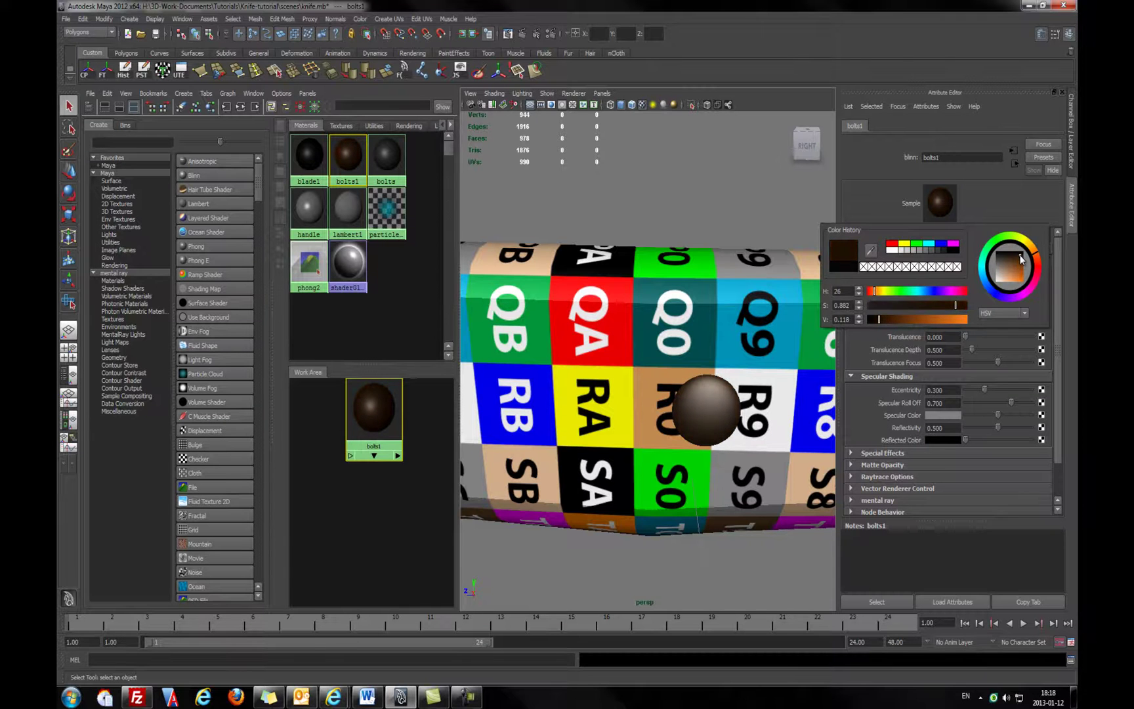
Inspect the bolts' colour on both sides of the handle and clear the graph in the Hypershade work area
{"action": "mouse_move", "coordinate": [744, 398]}
{"action": "left_mouse_down", "text": "alt"}
{"action": "mouse_move", "coordinate": [726, 379]}
{"action": "mouse_move", "coordinate": [755, 410]}
{"action": "left_mouse_up", "text": "alt"}
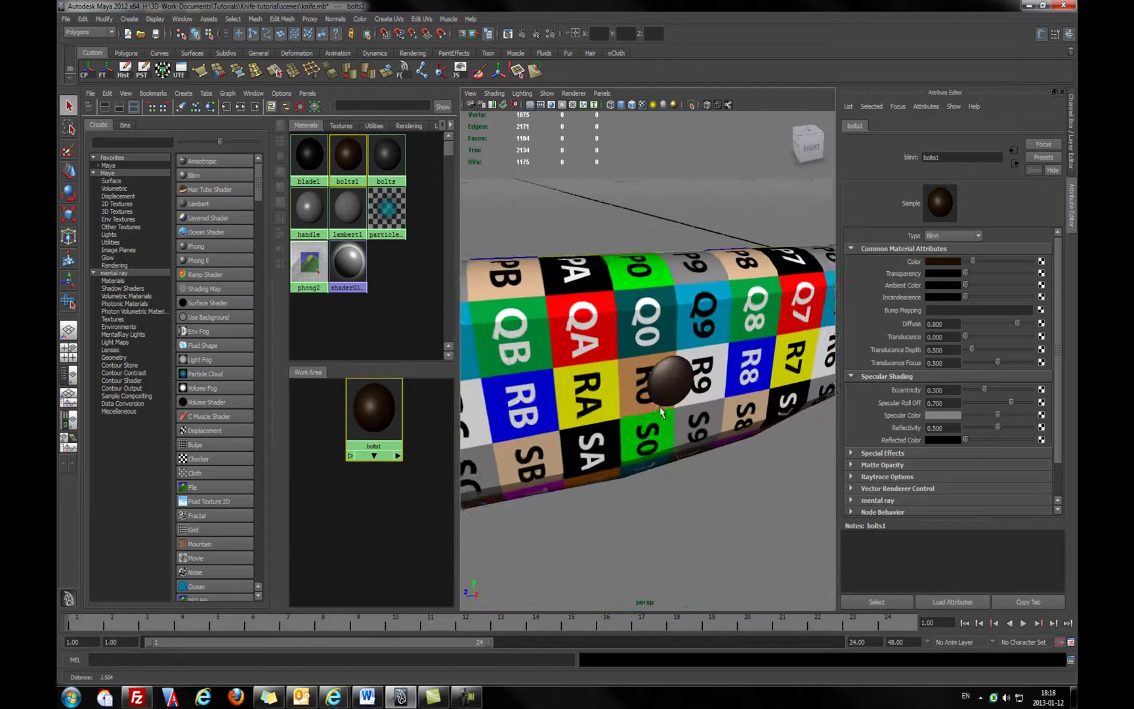
{"action": "right_click_drag", "start_coordinate": [661, 411], "coordinate": [594, 348], "text": "alt"}
{"action": "left_click_drag", "start_coordinate": [594, 348], "coordinate": [682, 360], "text": "alt"}
{"action": "right_click_drag", "start_coordinate": [731, 356], "coordinate": [598, 372], "text": "alt"}
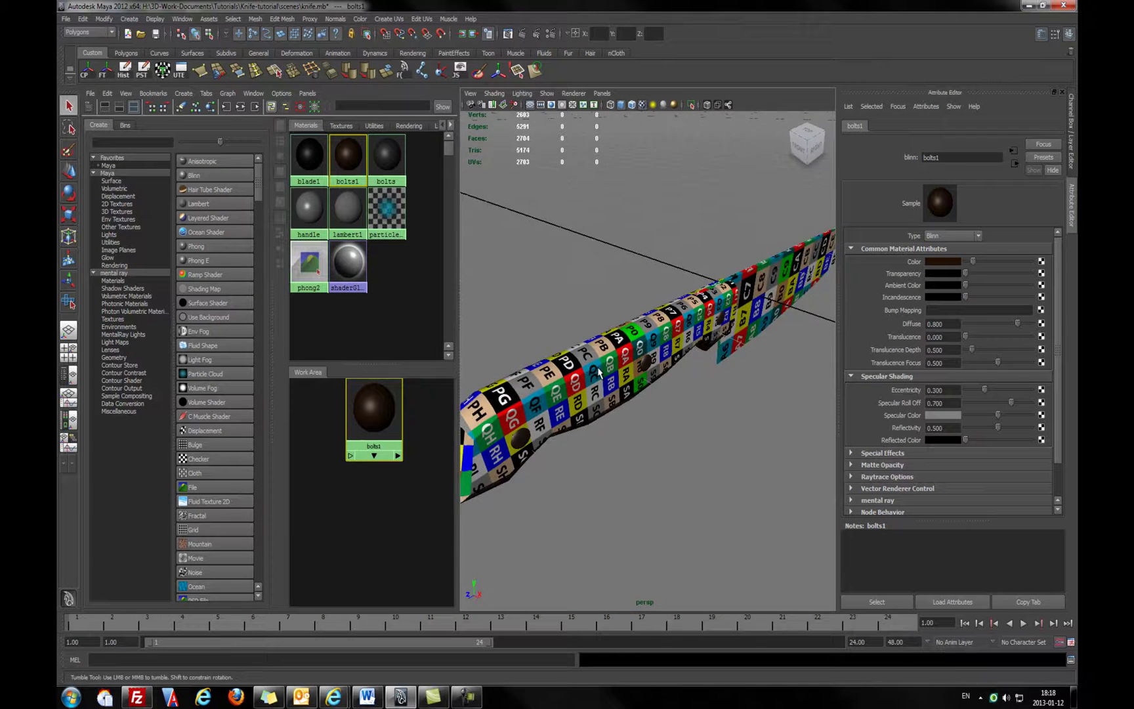
{"action": "left_click_drag", "start_coordinate": [599, 372], "coordinate": [754, 328], "text": "alt"}
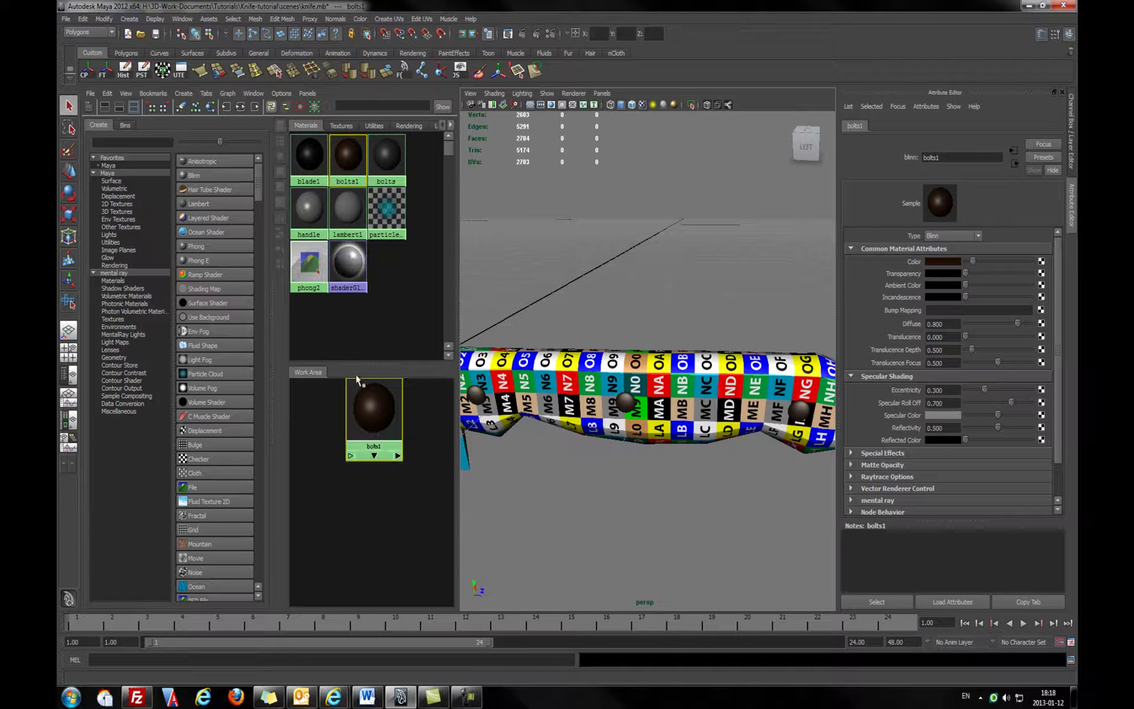
{"action": "left_click", "coordinate": [182, 109]}
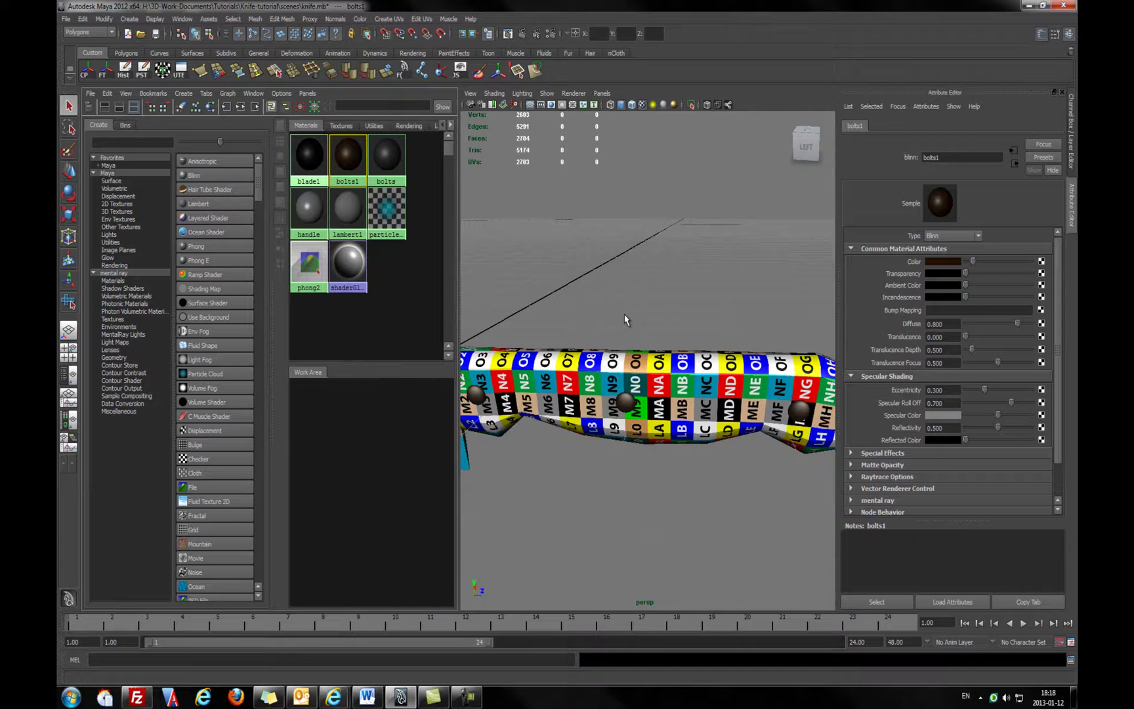
Create another Blinn material and assign it to the knife blade
{"action": "left_click_drag", "start_coordinate": [667, 316], "coordinate": [576, 345], "text": "alt"}
{"action": "left_click", "coordinate": [194, 175]}
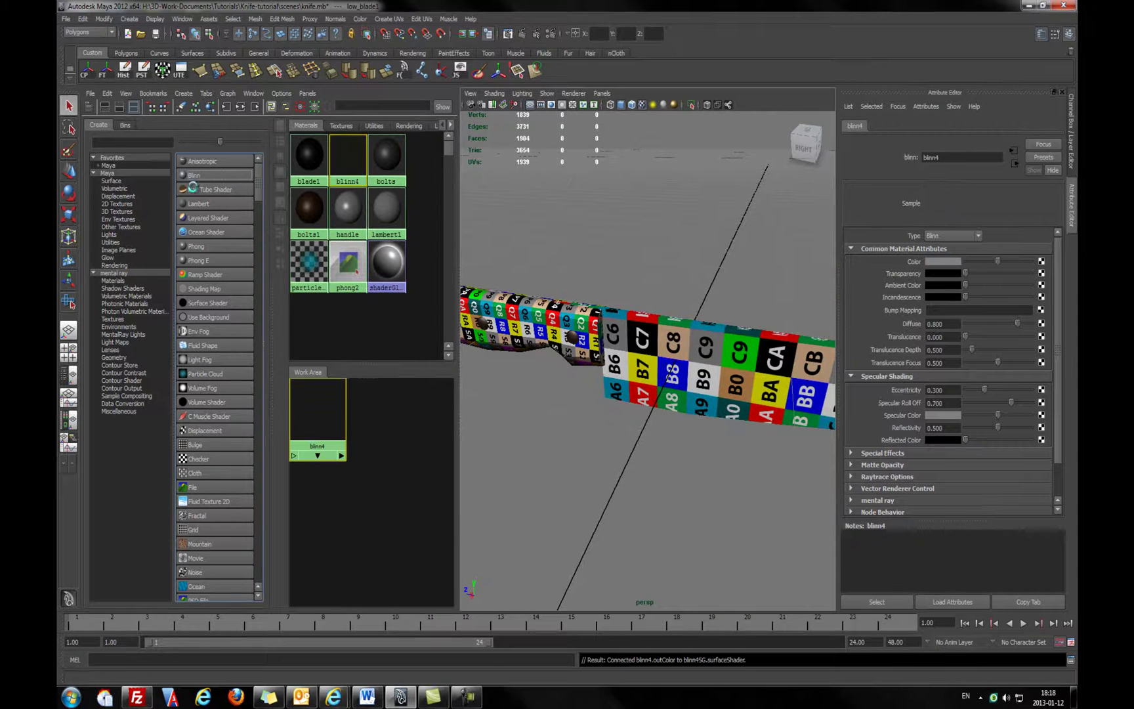
{"action": "middle_click_drag", "start_coordinate": [330, 435], "coordinate": [696, 367]}
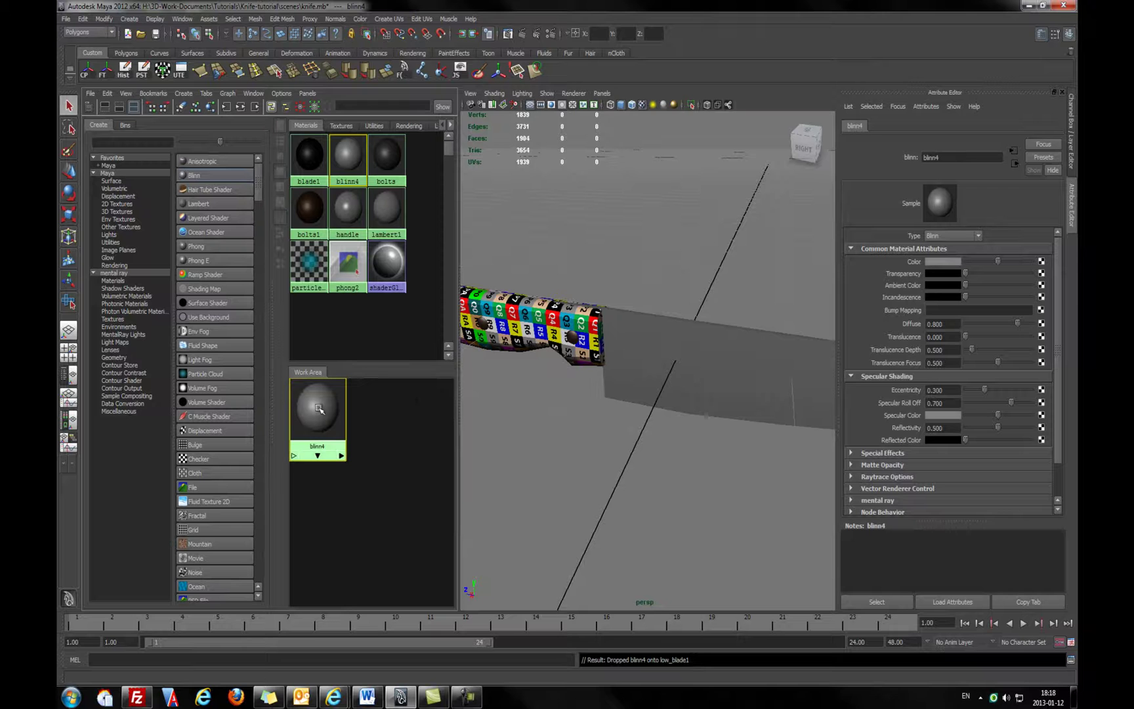
Lighten the blade's new Blinn material to a light grey colour and inspect the blade
{"action": "left_click_drag", "start_coordinate": [999, 261], "coordinate": [1013, 262]}
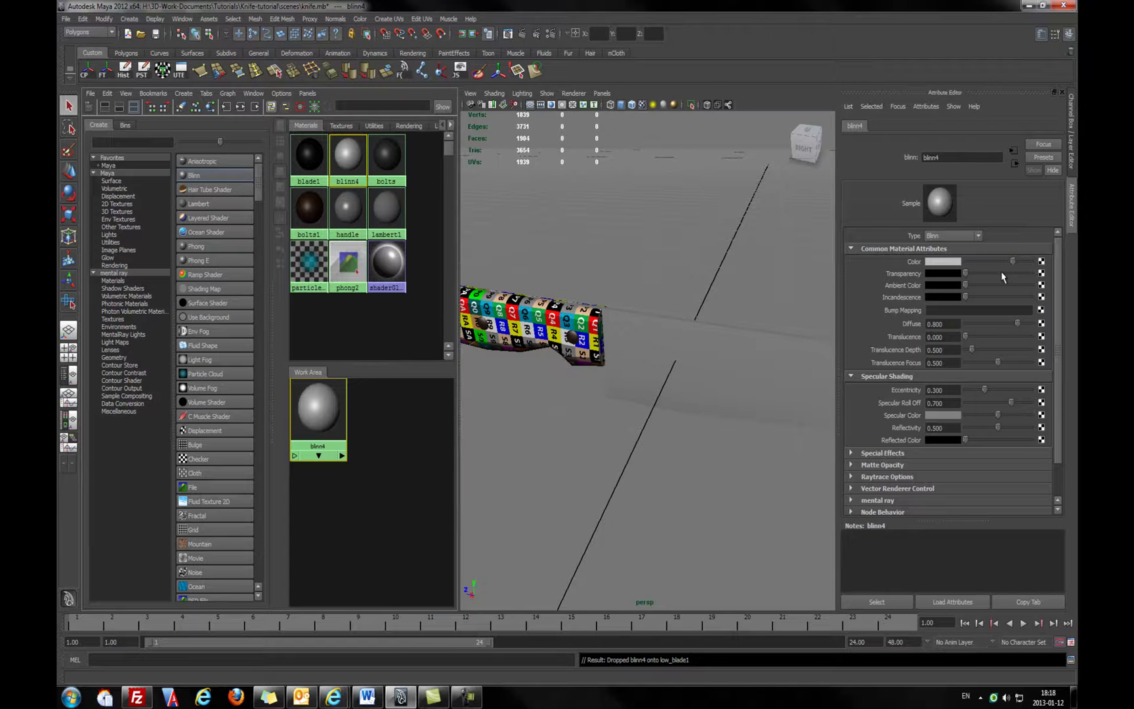
{"action": "left_click_drag", "start_coordinate": [679, 402], "coordinate": [712, 365], "text": "alt"}
{"action": "middle_click_drag", "start_coordinate": [680, 356], "coordinate": [550, 362], "text": "alt"}
{"action": "left_click_drag", "start_coordinate": [550, 366], "coordinate": [643, 358], "text": "alt"}
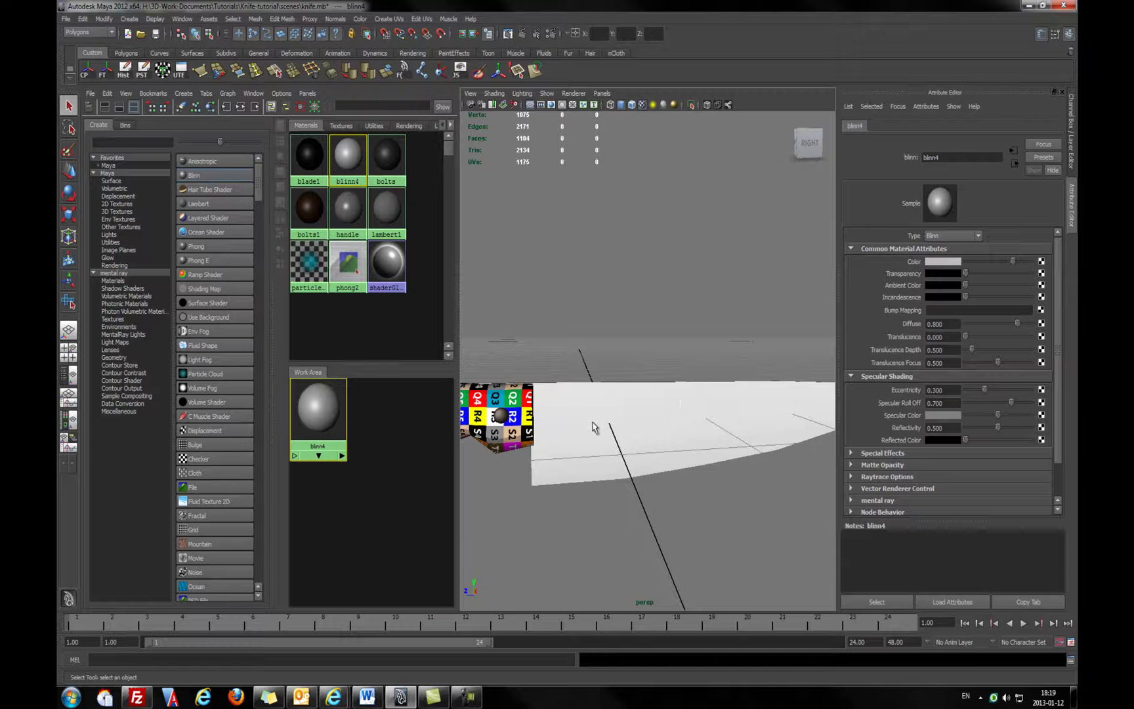
{"action": "left_click_drag", "start_coordinate": [594, 440], "coordinate": [597, 468], "text": "alt"}
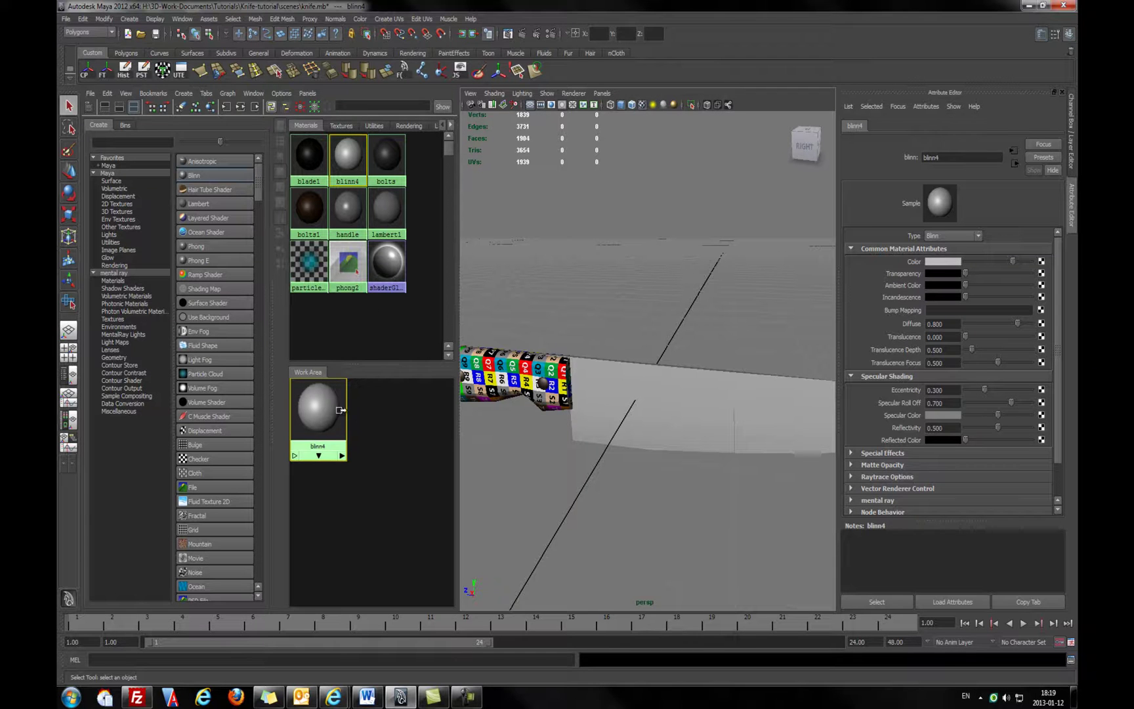
Map a File texture to the colour of the blade's Blinn material, using metal.jpg from the Desktop
{"action": "left_click", "coordinate": [1041, 262]}
{"action": "left_click", "coordinate": [510, 333]}
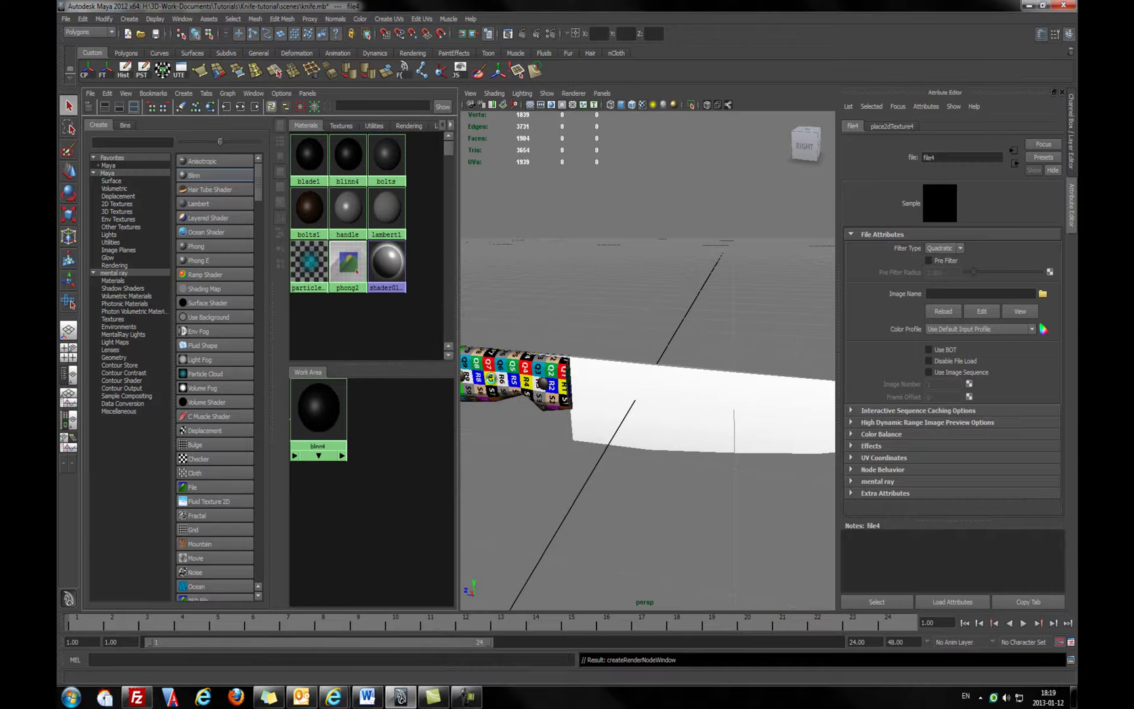
{"action": "left_click", "coordinate": [1043, 295]}
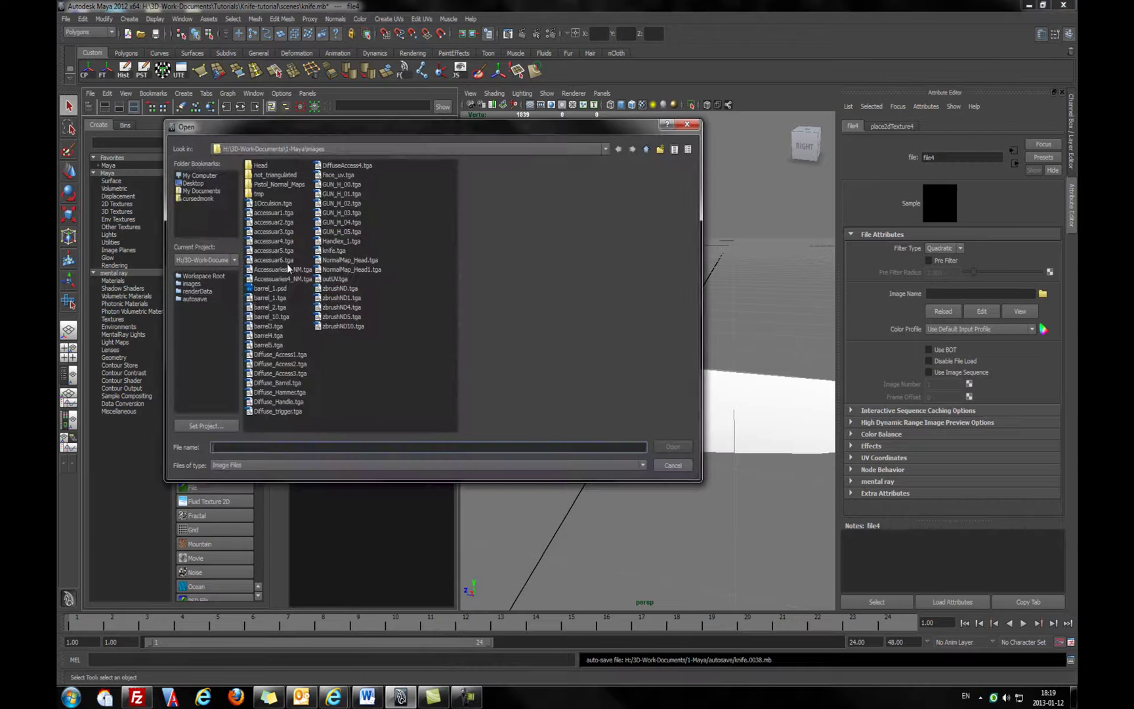
{"action": "left_click", "coordinate": [193, 183]}
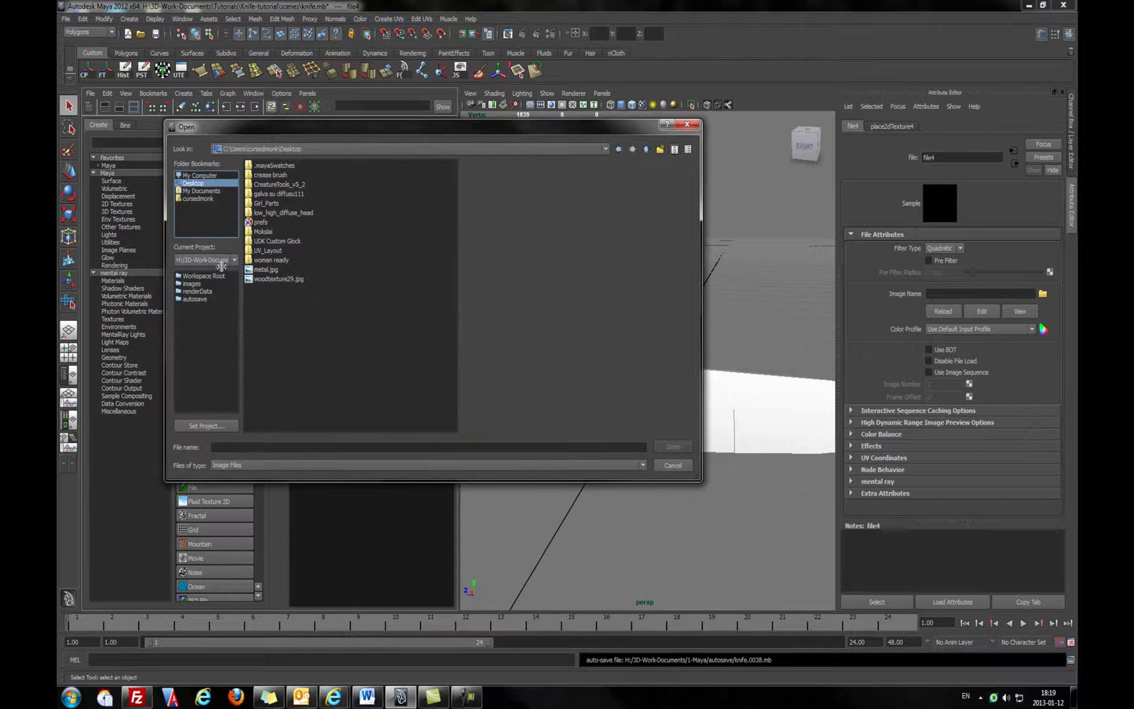
{"action": "double_click", "coordinate": [262, 279]}
{"action": "scroll", "coordinate": [564, 455], "scroll_direction": "up", "scroll_amount": 3}
{"action": "left_click_drag", "start_coordinate": [564, 456], "coordinate": [628, 399], "text": "alt"}
{"action": "right_click_drag", "start_coordinate": [628, 399], "coordinate": [499, 406], "text": "alt"}
{"action": "left_click_drag", "start_coordinate": [500, 407], "coordinate": [606, 417], "text": "alt"}
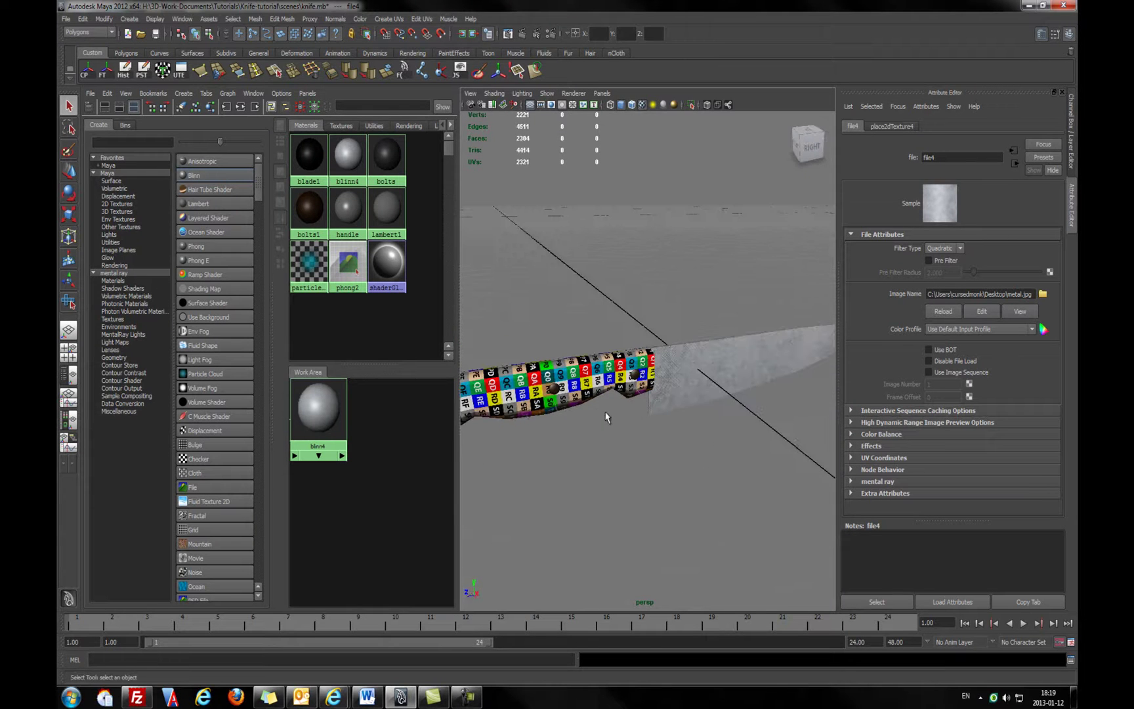
Create a Lambert material named handle1 in a cleared work area and assign it to the knife handle
{"action": "left_click", "coordinate": [334, 409]}
{"action": "left_click", "coordinate": [181, 106]}
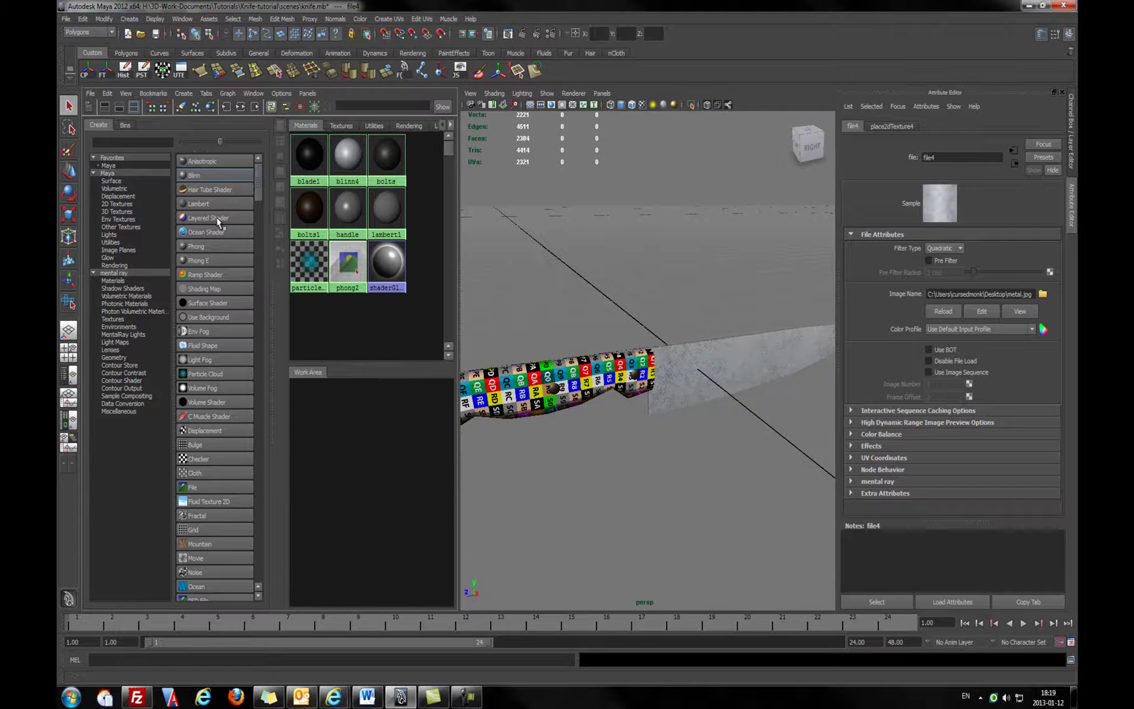
{"action": "left_click", "coordinate": [465, 404]}
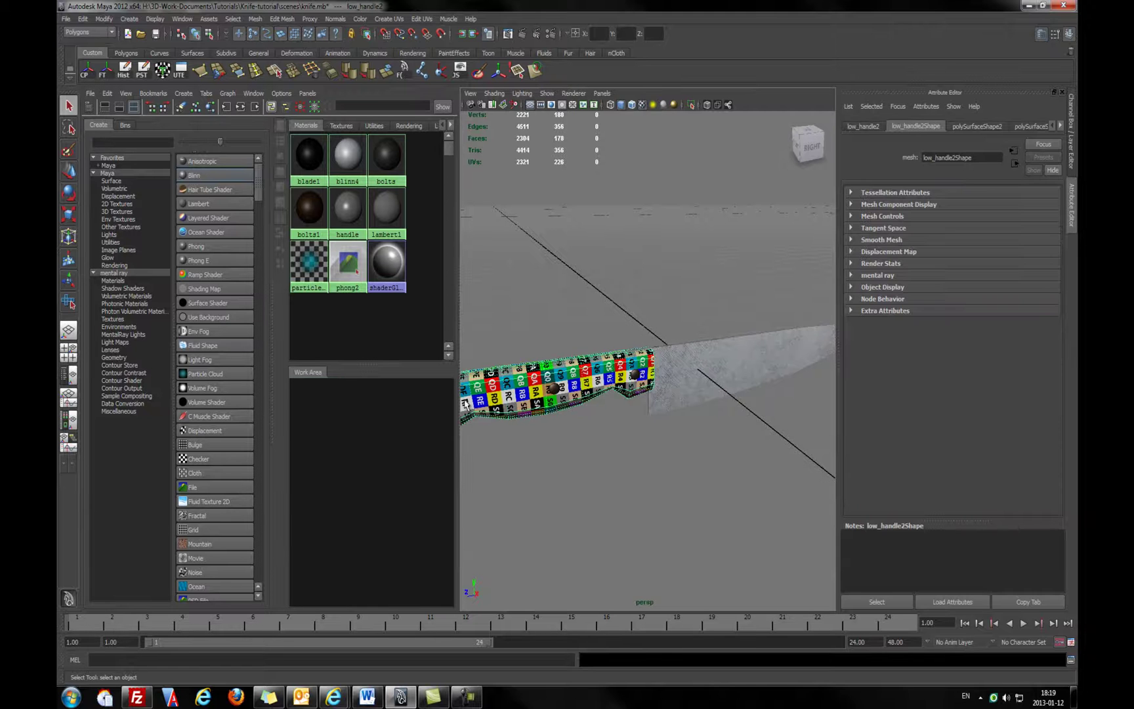
{"action": "left_click", "coordinate": [198, 203]}
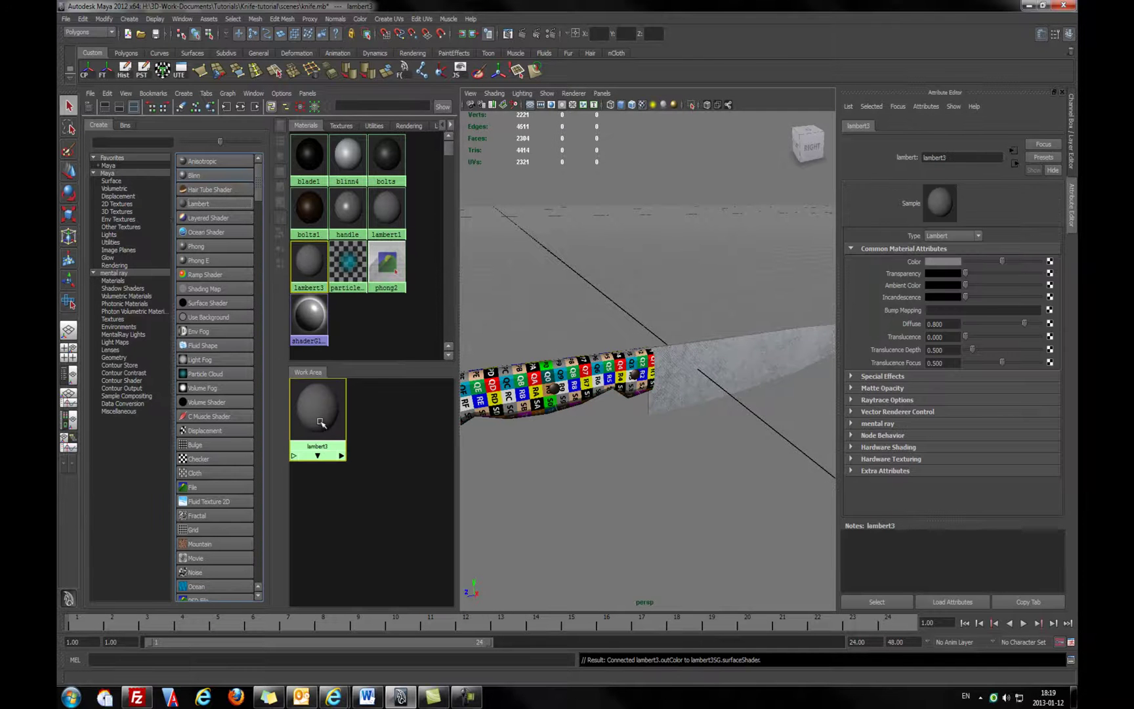
{"action": "right_click_drag", "start_coordinate": [318, 415], "coordinate": [326, 537]}
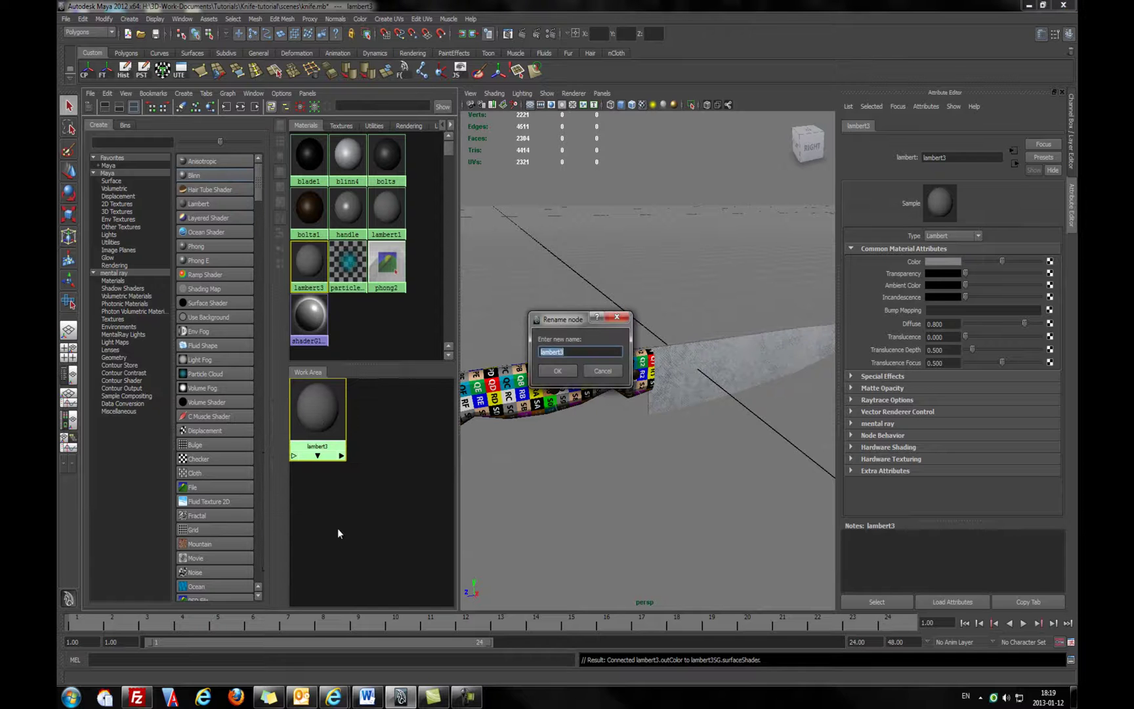
{"action": "type", "text": "handle1"}
{"action": "key", "text": "Return"}
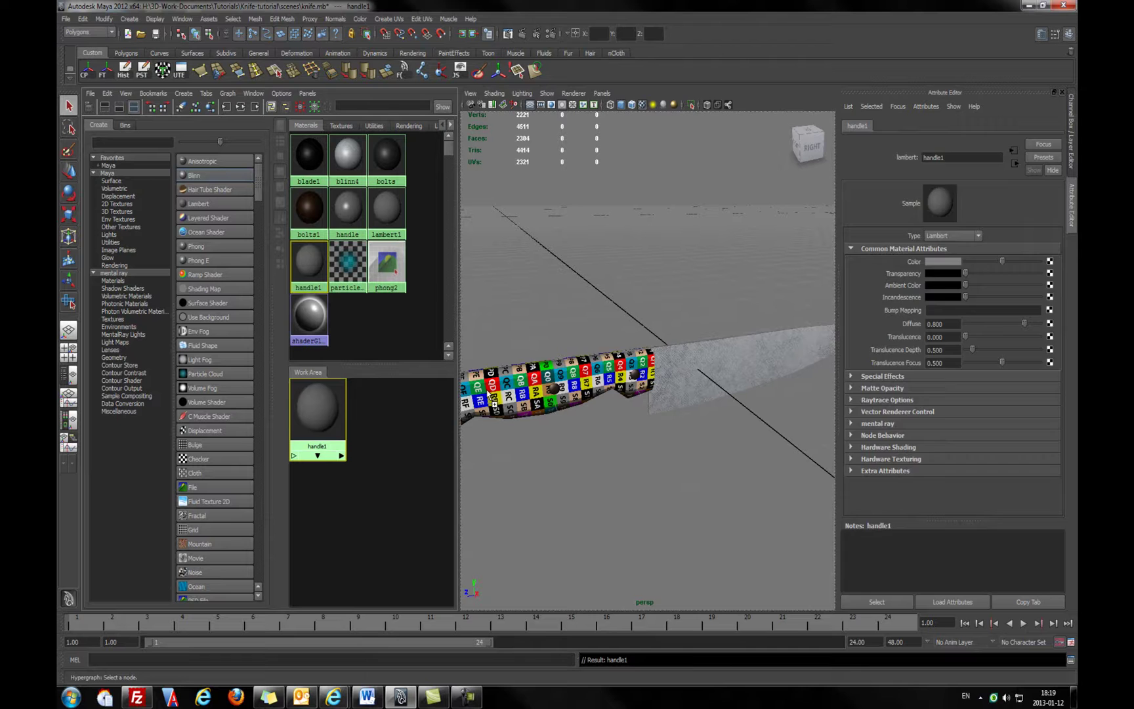
{"action": "middle_click_drag", "start_coordinate": [494, 399], "coordinate": [494, 399]}
Map a File texture to the handle1 material's colour, using woodtexture29.jpg from the Desktop
{"action": "left_click", "coordinate": [313, 417]}
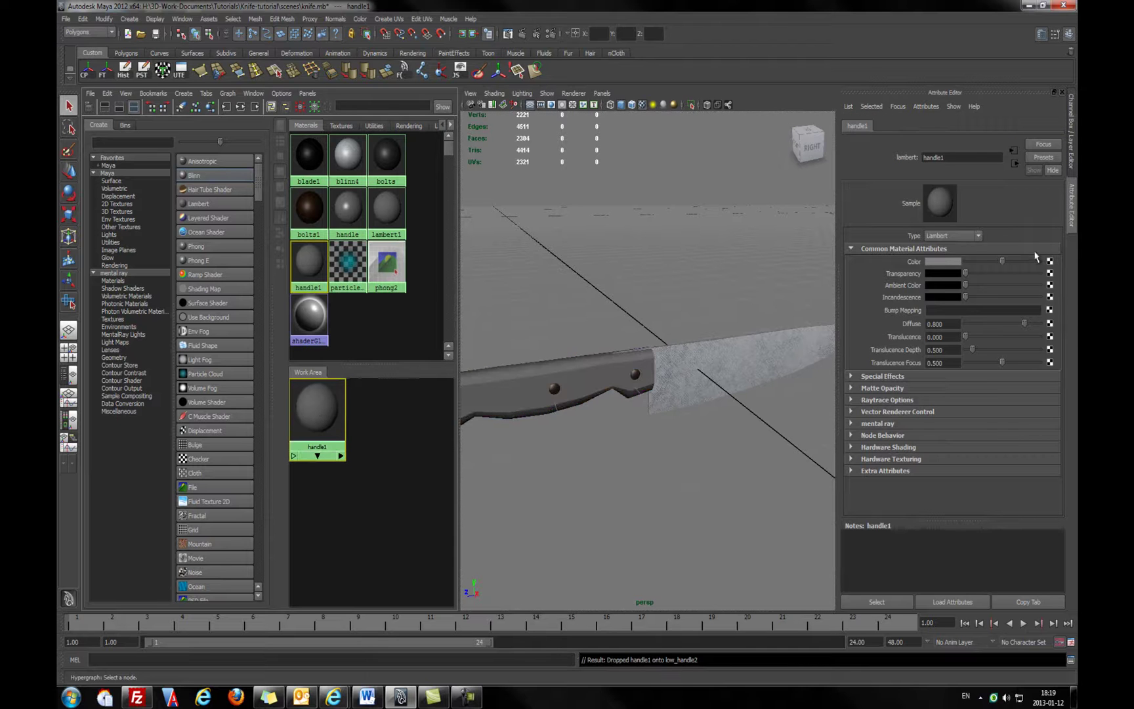
{"action": "left_click", "coordinate": [1049, 263]}
{"action": "left_click", "coordinate": [505, 335]}
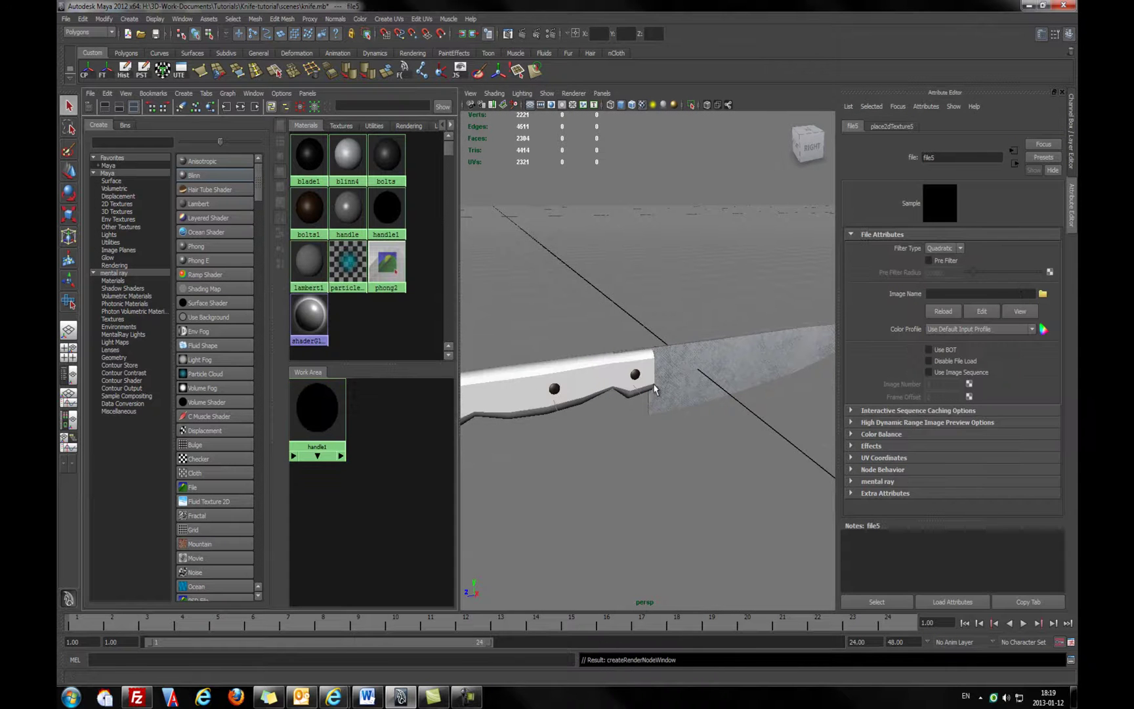
{"action": "left_click", "coordinate": [1043, 295]}
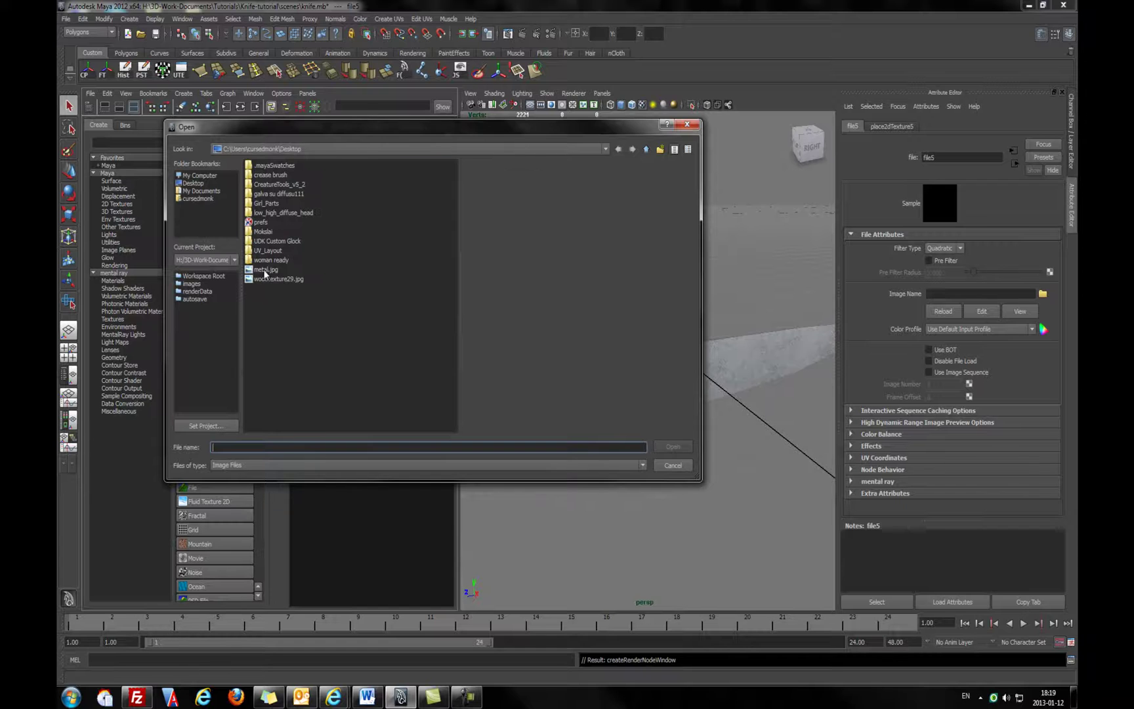
{"action": "left_click", "coordinate": [266, 270]}
{"action": "left_click", "coordinate": [279, 280]}
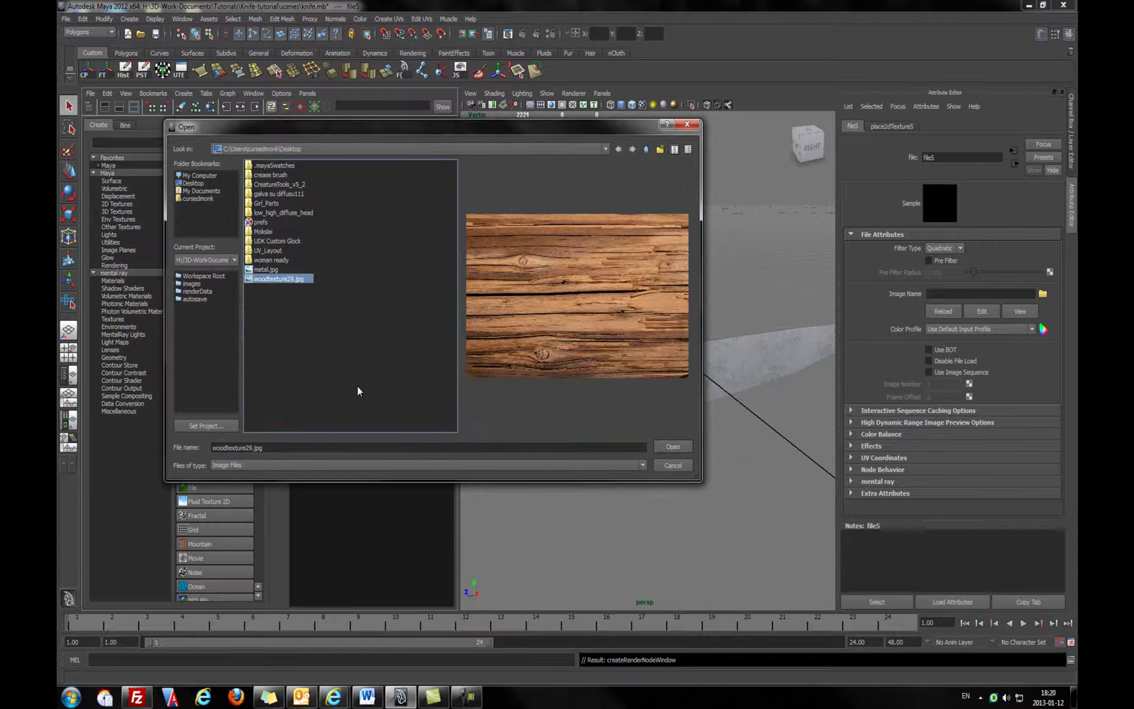
{"action": "left_click", "coordinate": [672, 446]}
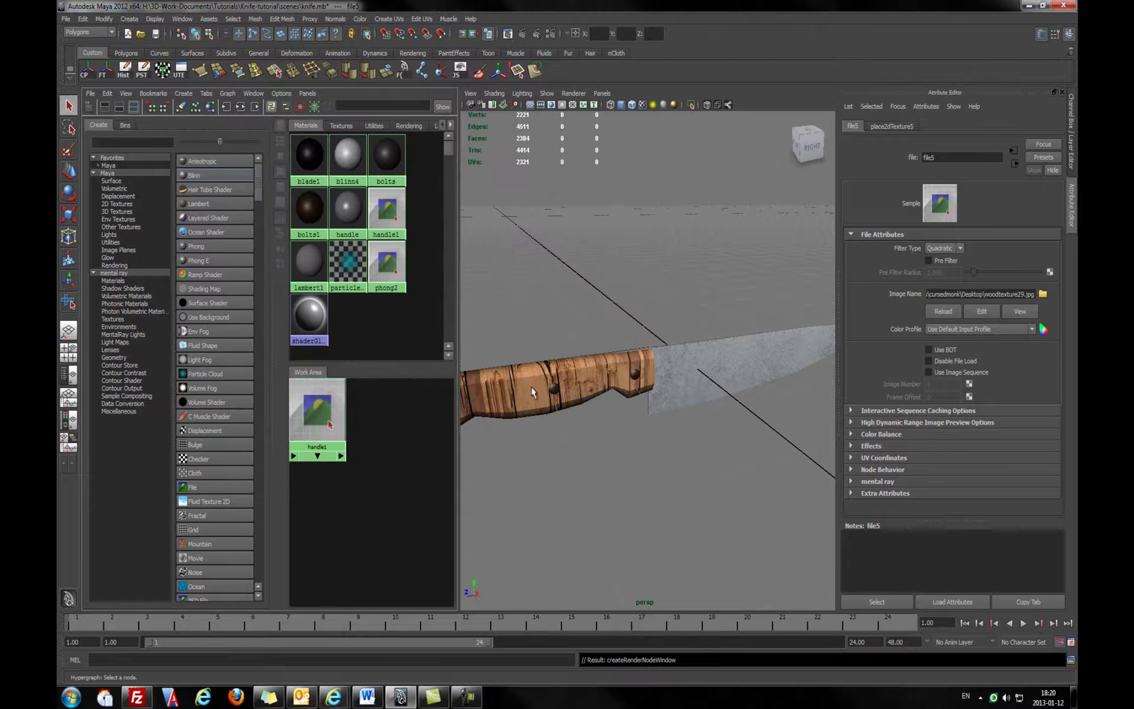
Examine the direction of the wood grain on both sides of the knife handle
{"action": "left_click_drag", "start_coordinate": [532, 392], "coordinate": [502, 354], "text": "alt"}
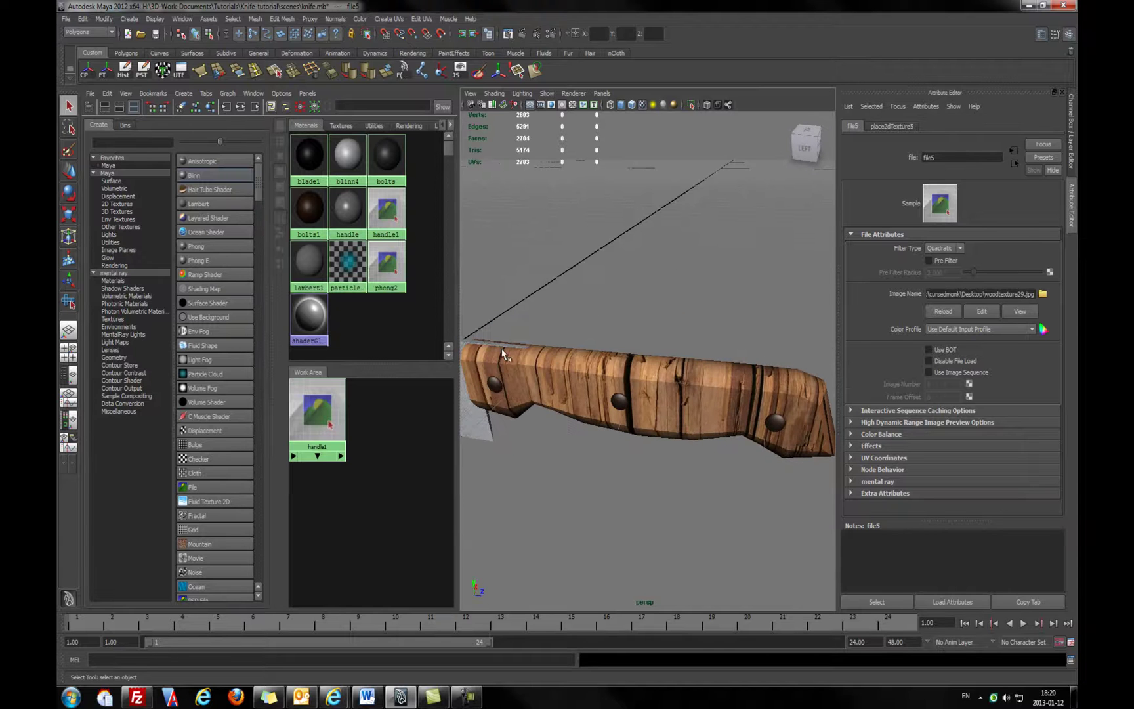
{"action": "left_click_drag", "start_coordinate": [567, 385], "coordinate": [492, 346], "text": "alt"}
{"action": "middle_click_drag", "start_coordinate": [512, 333], "coordinate": [607, 374], "text": "alt"}
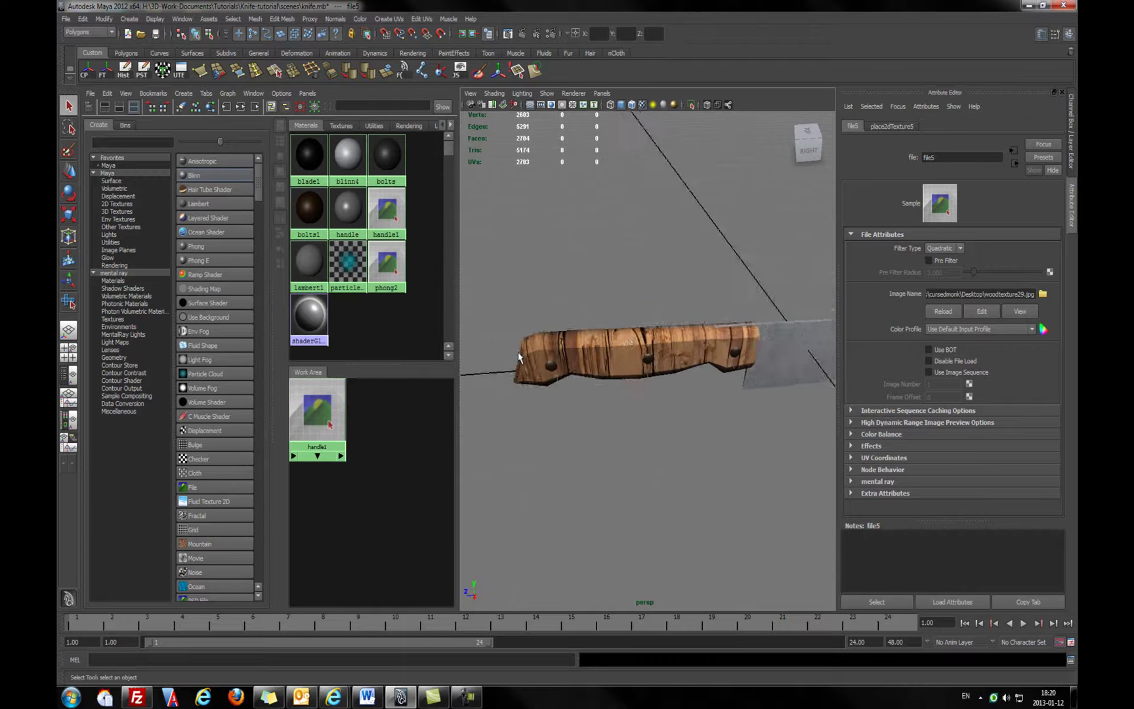
{"action": "right_click_drag", "start_coordinate": [519, 354], "coordinate": [689, 348], "text": "alt"}
{"action": "left_click_drag", "start_coordinate": [567, 354], "coordinate": [773, 339], "text": "alt"}
{"action": "right_click_drag", "start_coordinate": [773, 340], "coordinate": [594, 371], "text": "alt"}
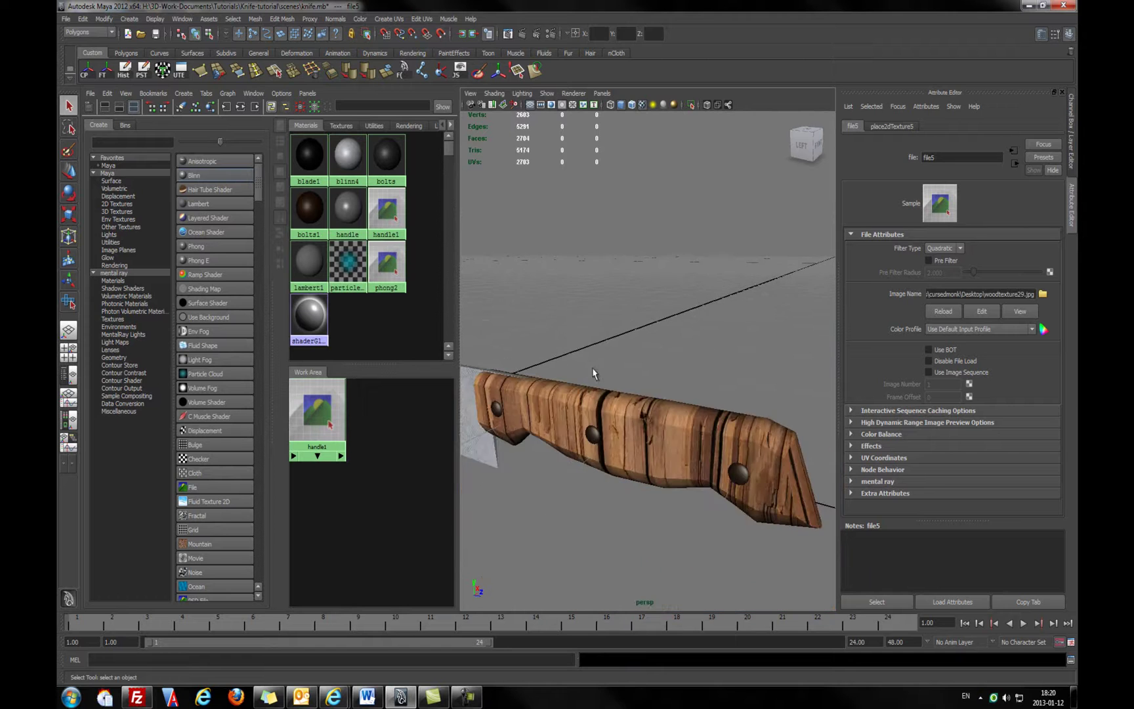
{"action": "left_click_drag", "start_coordinate": [582, 389], "coordinate": [626, 377], "text": "alt"}
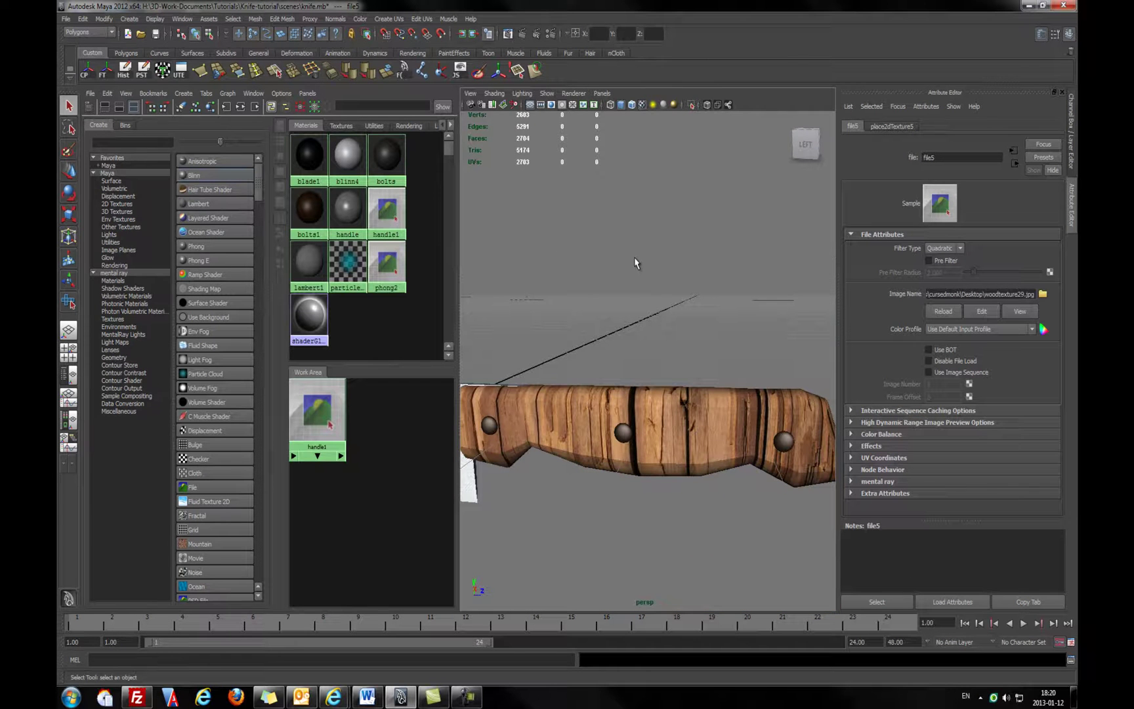
{"action": "left_click_drag", "start_coordinate": [600, 510], "coordinate": [567, 447], "text": "alt"}
{"action": "scroll", "coordinate": [565, 446], "scroll_direction": "down", "scroll_amount": 3}
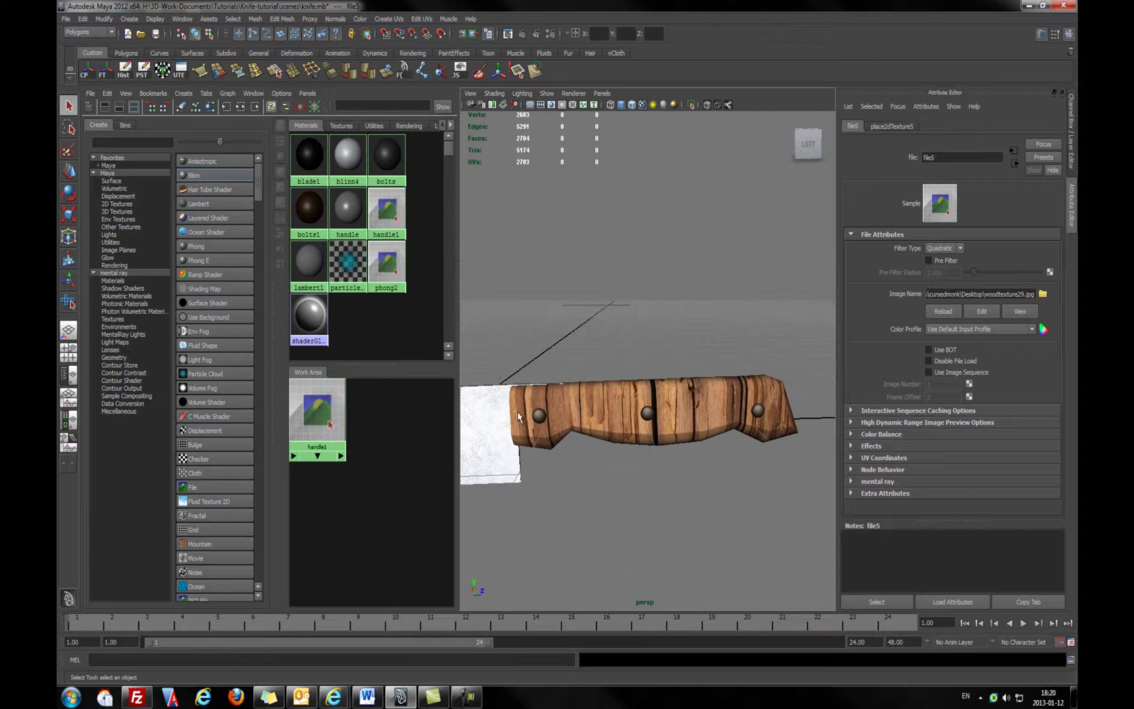
Show the handle1 shading network and set the wood texture's Rotate UV to 90 in its 2D placement node
{"action": "right_click_drag", "start_coordinate": [384, 433], "coordinate": [322, 438], "text": "alt"}
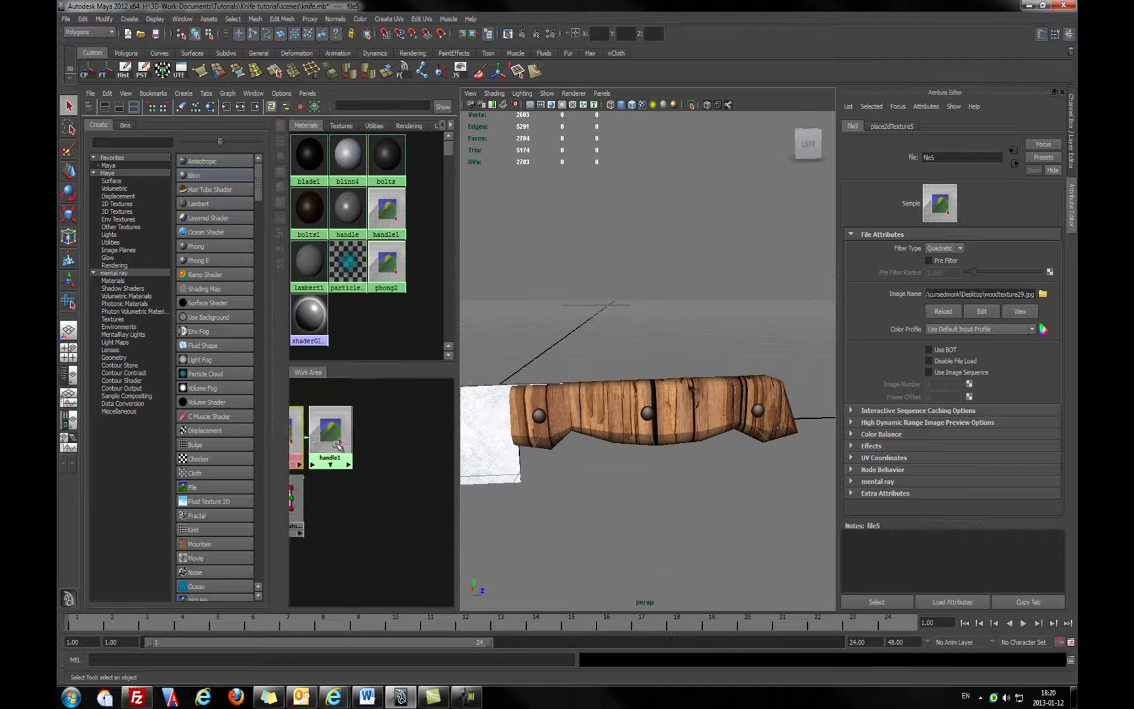
{"action": "middle_click_drag", "start_coordinate": [325, 438], "coordinate": [413, 436], "text": "alt"}
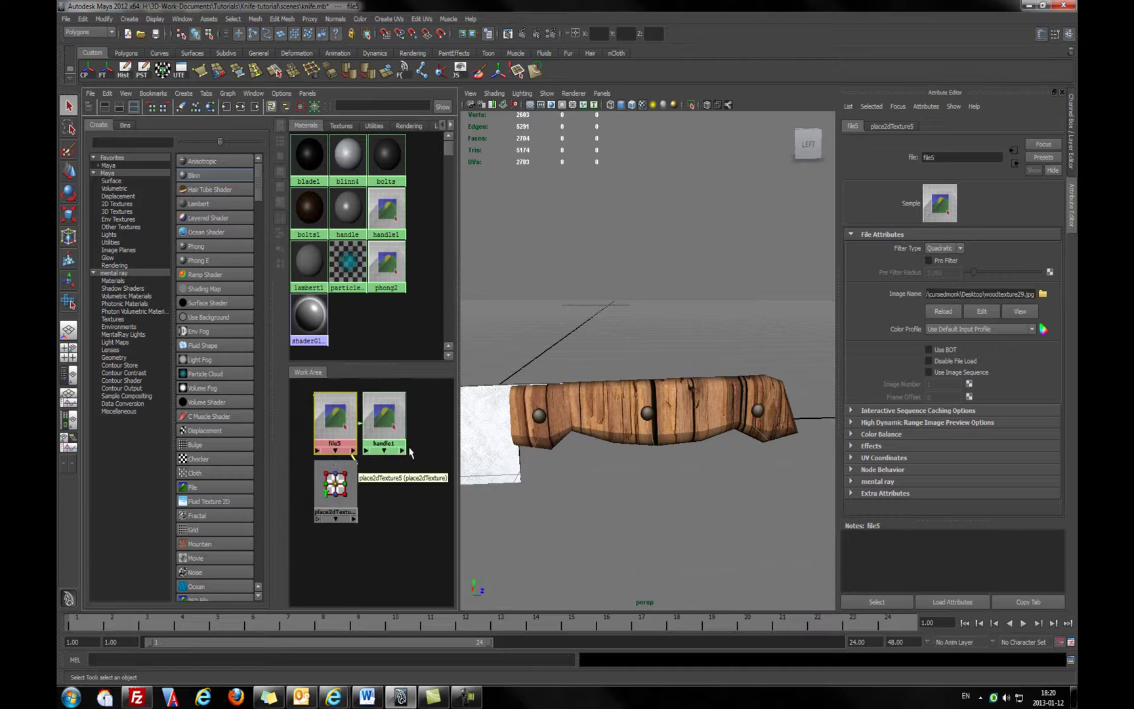
{"action": "left_click", "coordinate": [328, 486]}
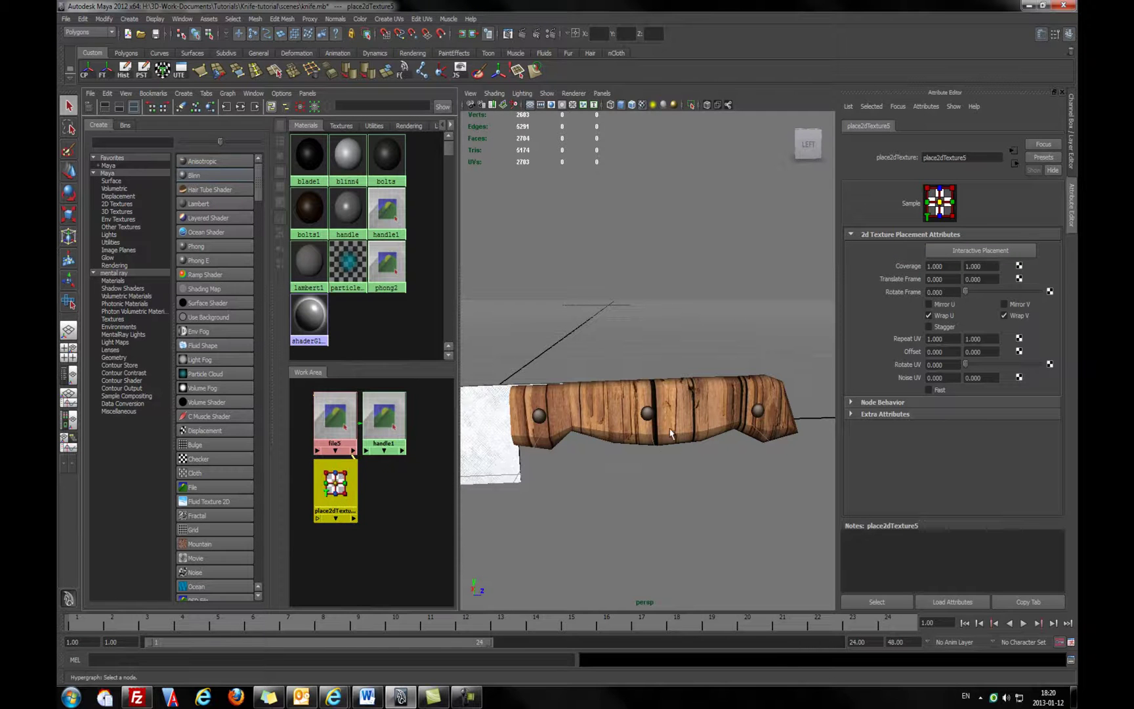
{"action": "left_click_drag", "start_coordinate": [671, 433], "coordinate": [727, 384], "text": "alt"}
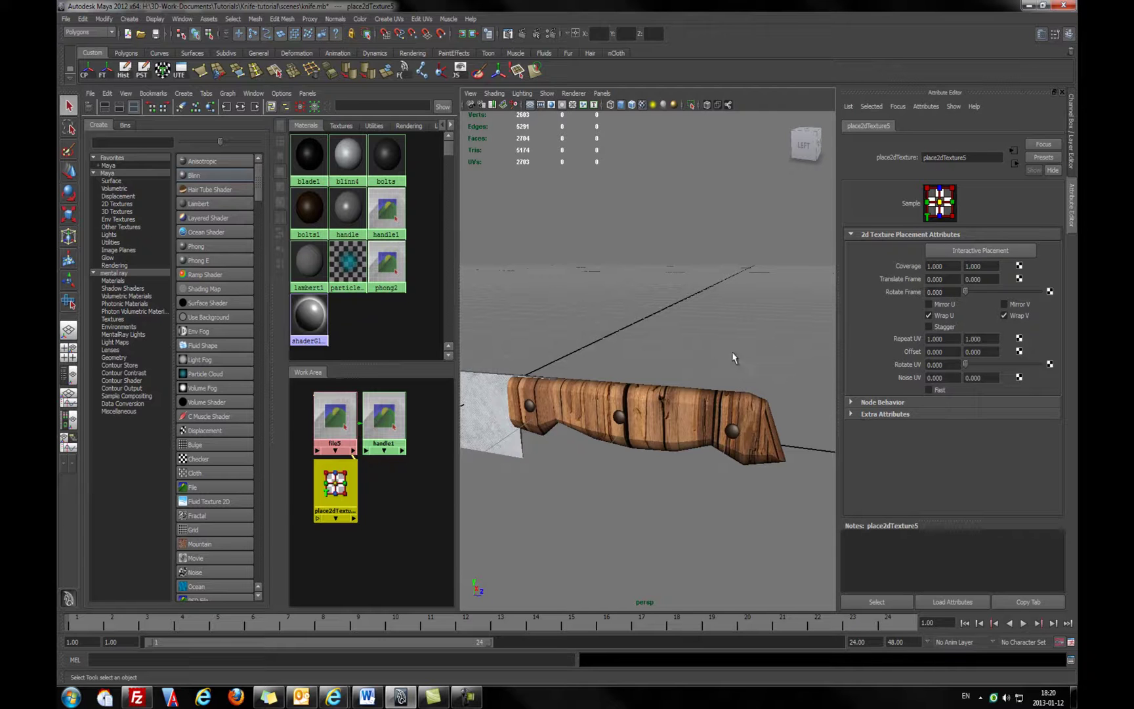
{"action": "left_click_drag", "start_coordinate": [948, 363], "coordinate": [853, 366]}
{"action": "key", "text": "Return"}
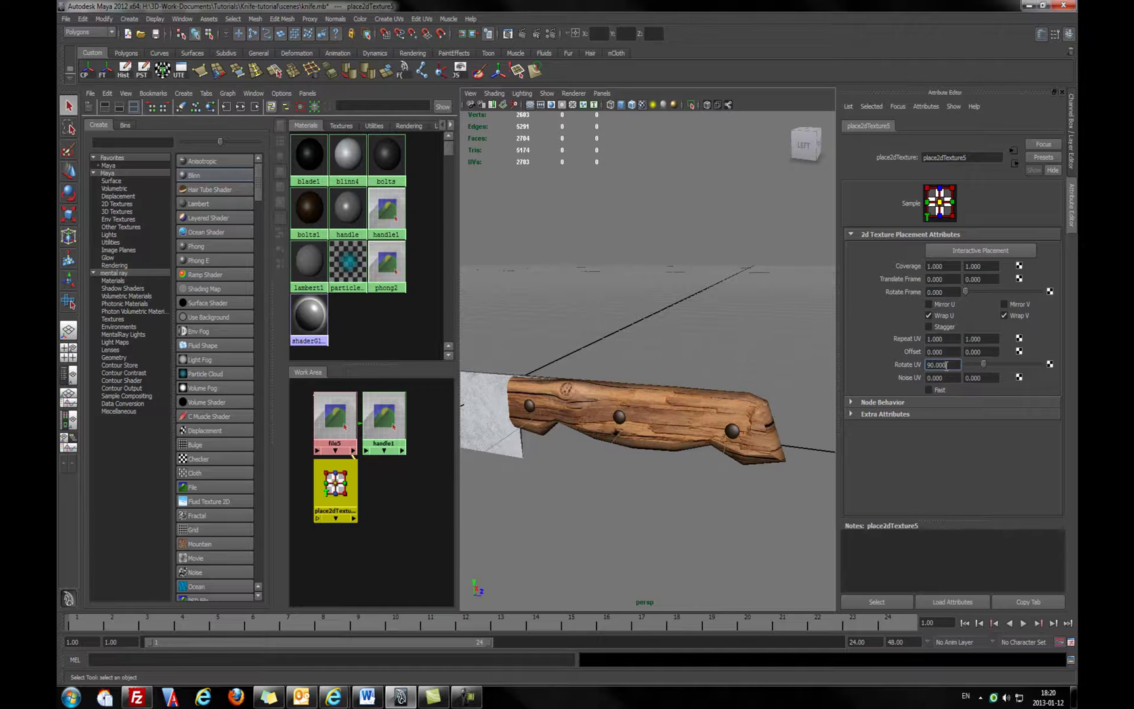
Try a Repeat UV of 5 by 5 for the handle's wood texture and check the tiling
{"action": "left_click_drag", "start_coordinate": [659, 387], "coordinate": [463, 384], "text": "alt"}
{"action": "right_click_drag", "start_coordinate": [464, 384], "coordinate": [757, 381], "text": "alt"}
{"action": "left_click_drag", "start_coordinate": [577, 381], "coordinate": [770, 382], "text": "alt"}
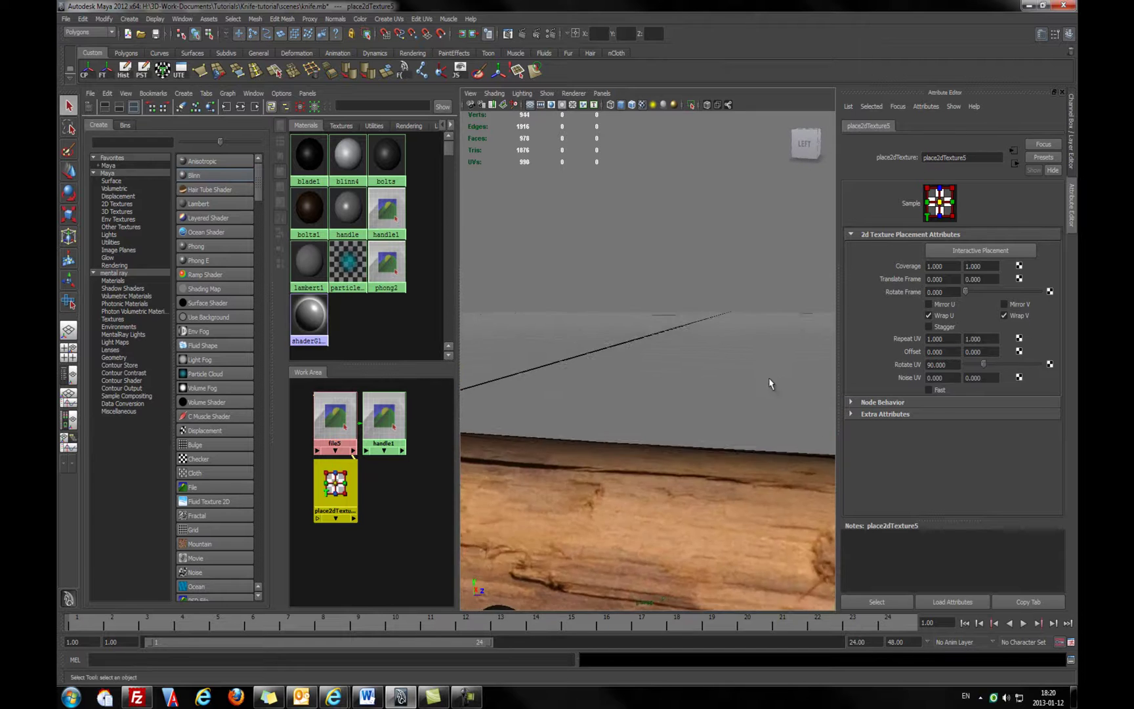
{"action": "right_click_drag", "start_coordinate": [770, 381], "coordinate": [555, 370], "text": "alt"}
{"action": "middle_click_drag", "start_coordinate": [555, 371], "coordinate": [667, 328], "text": "alt"}
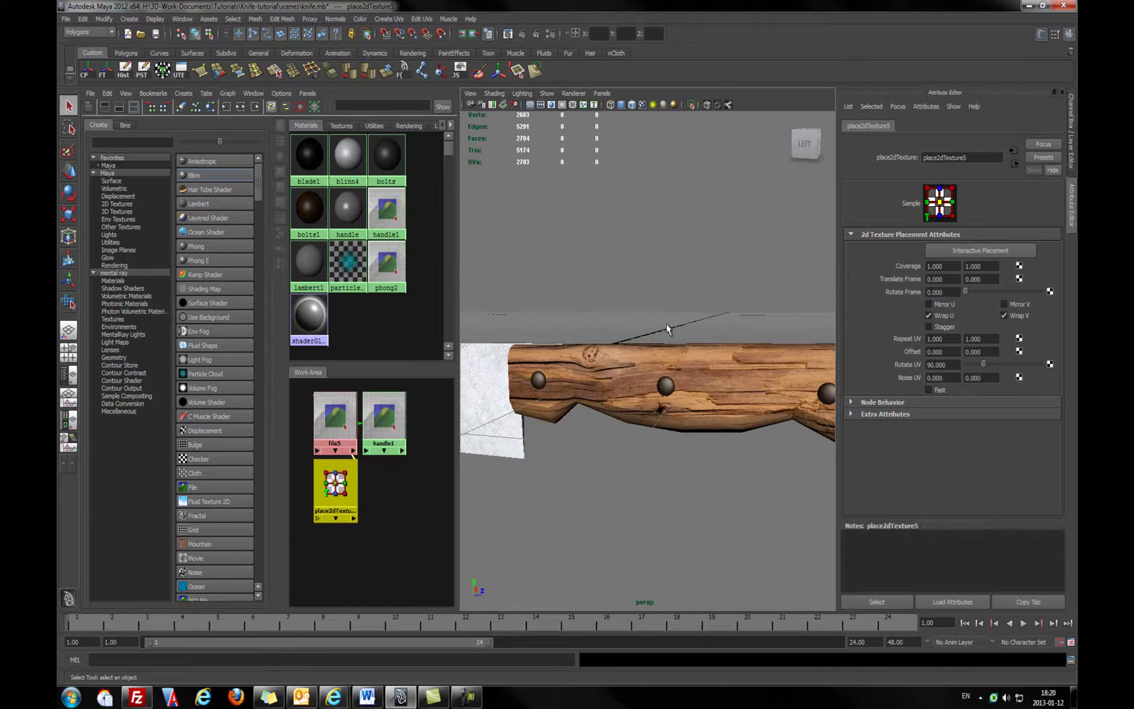
{"action": "double_click", "coordinate": [948, 339]}
{"action": "type", "text": "5"}
{"action": "key", "text": "Tab"}
{"action": "type", "text": "5"}
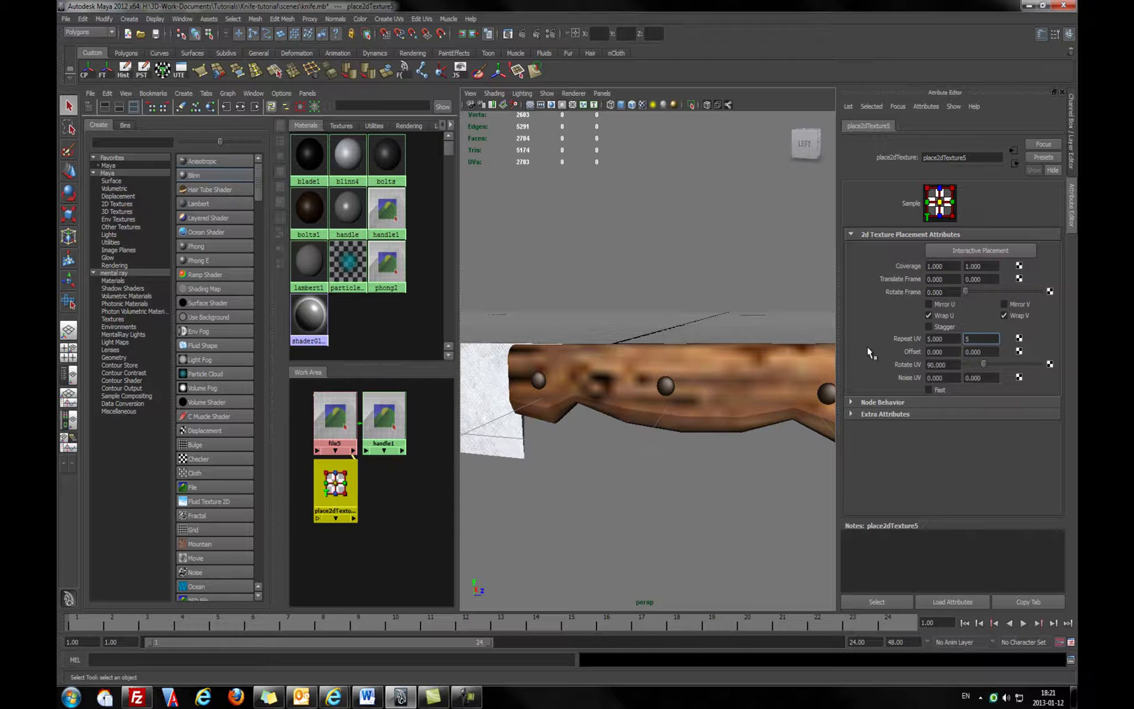
{"action": "key", "text": "Return"}
{"action": "left_click", "coordinate": [676, 524]}
{"action": "left_click_drag", "start_coordinate": [659, 492], "coordinate": [602, 470], "text": "alt"}
Restore the wood texture's Repeat UV to 1 by 1 and re-enter 90 for its Rotate UV
{"action": "left_click", "coordinate": [344, 483]}
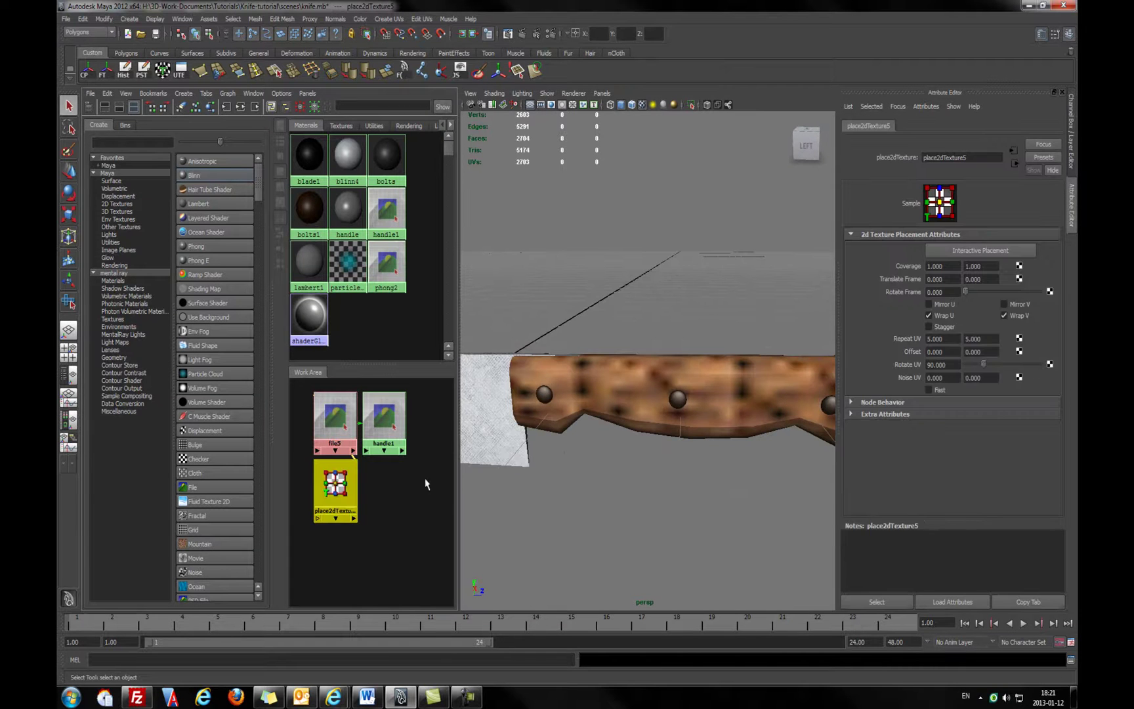
{"action": "left_click_drag", "start_coordinate": [947, 338], "coordinate": [859, 348]}
{"action": "left_click_drag", "start_coordinate": [952, 338], "coordinate": [872, 344]}
{"action": "type", "text": "1"}
{"action": "key", "text": "Tab"}
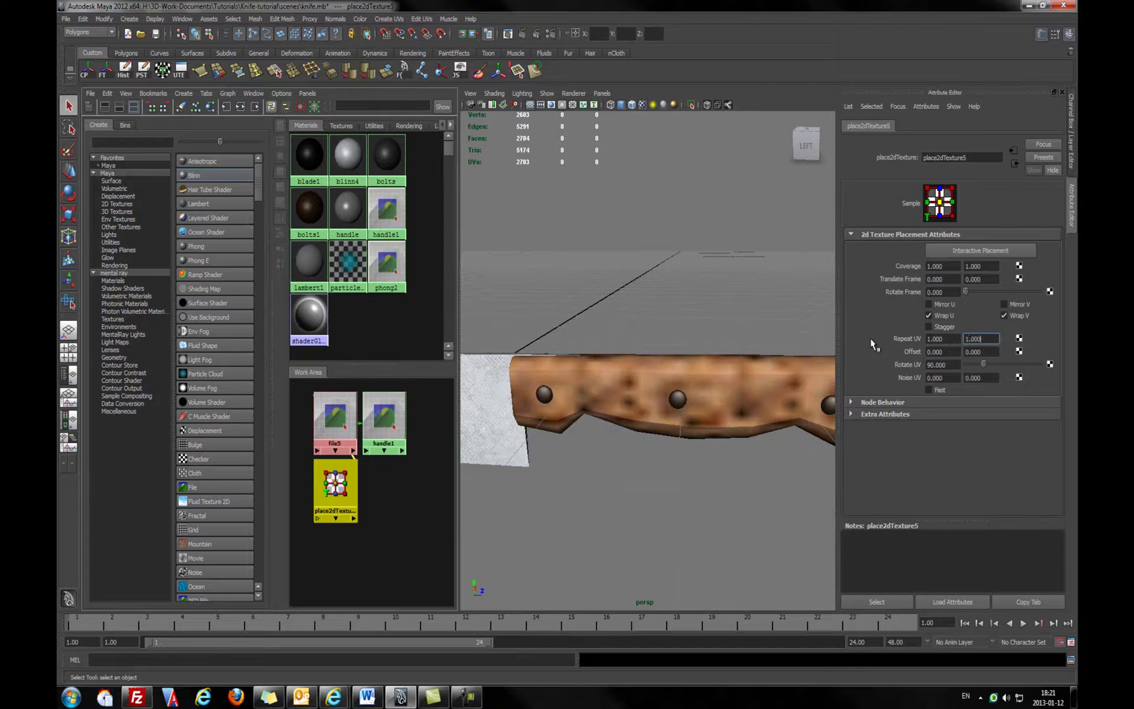
{"action": "key", "text": "Return"}
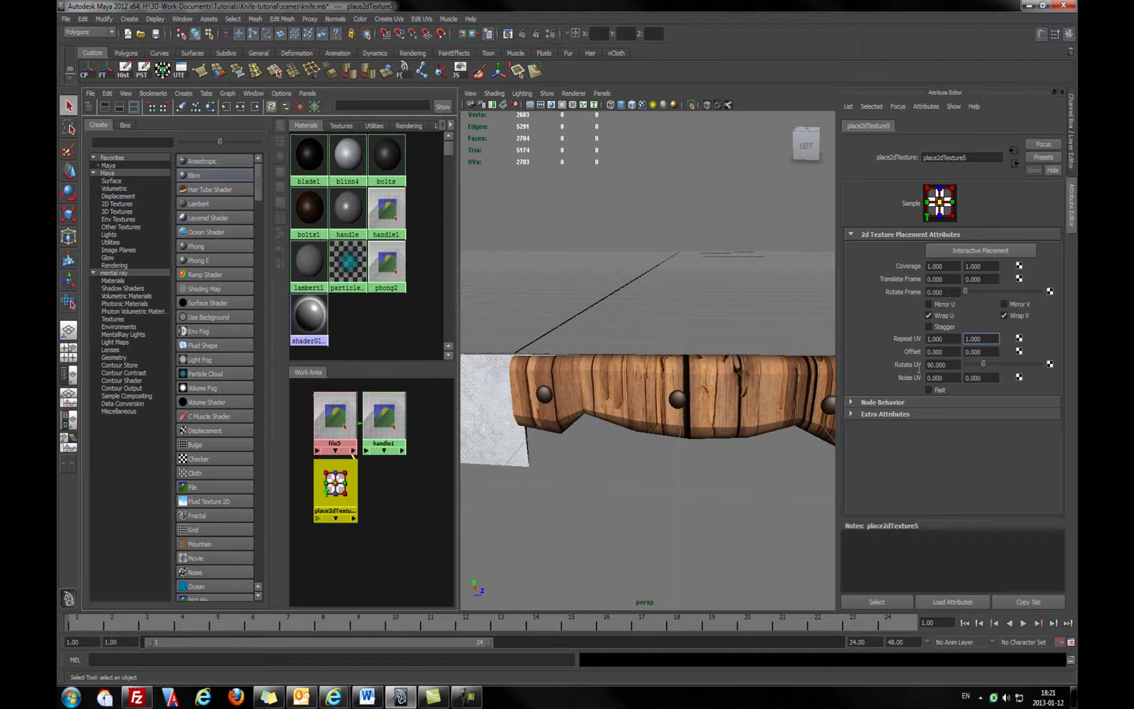
{"action": "left_click_drag", "start_coordinate": [945, 365], "coordinate": [847, 371]}
{"action": "left_click_drag", "start_coordinate": [966, 368], "coordinate": [893, 370]}
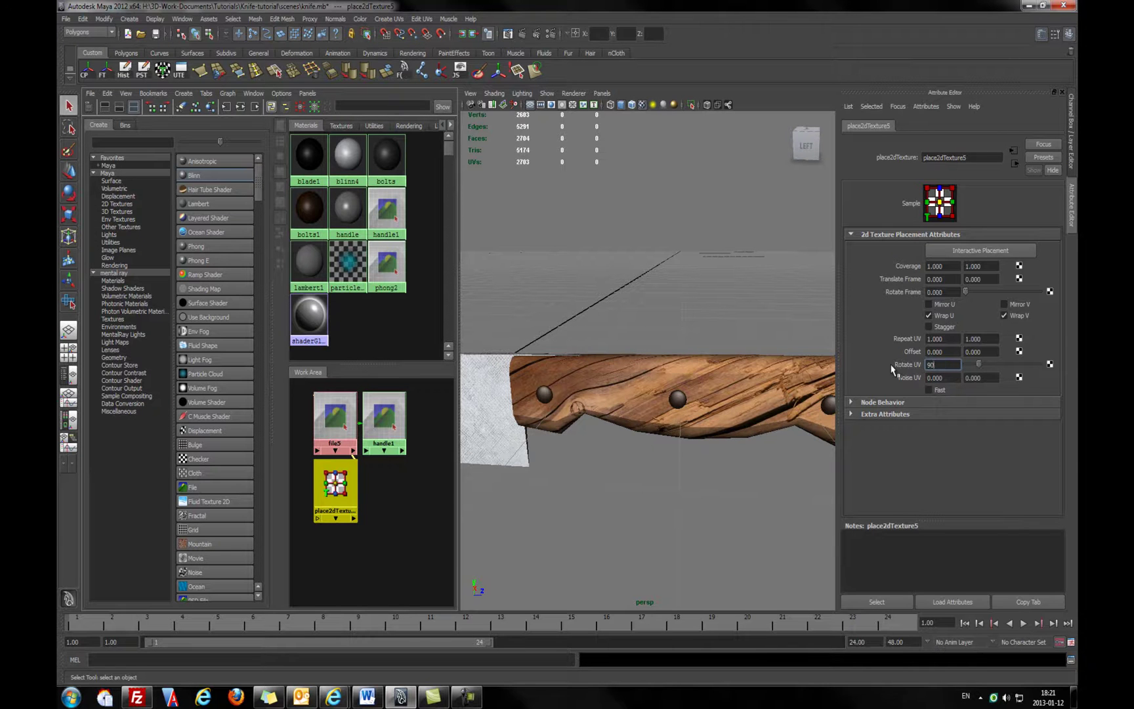
{"action": "key", "text": "Return"}
Examine the rotated wood texture from several sides of the handle, including the knot near the blade
{"action": "left_click_drag", "start_coordinate": [768, 400], "coordinate": [599, 372], "text": "alt"}
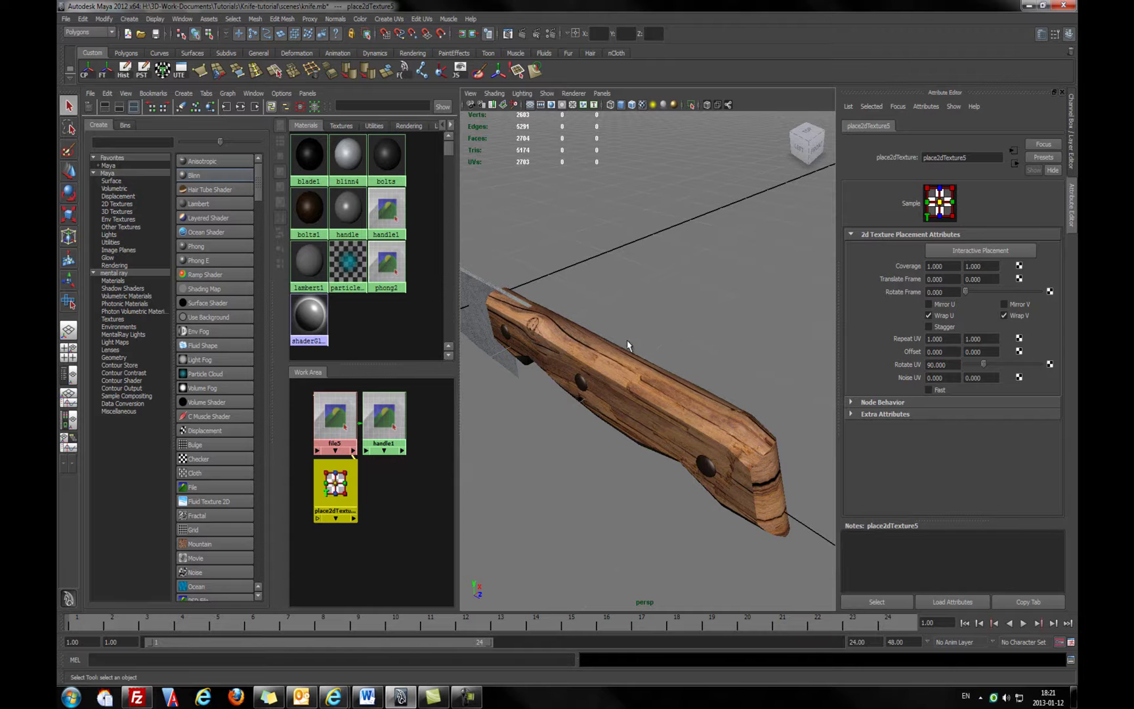
{"action": "left_click_drag", "start_coordinate": [628, 344], "coordinate": [600, 352], "text": "alt"}
{"action": "middle_click_drag", "start_coordinate": [600, 352], "coordinate": [689, 338], "text": "alt"}
{"action": "left_click_drag", "start_coordinate": [691, 342], "coordinate": [384, 358], "text": "alt"}
{"action": "left_click_drag", "start_coordinate": [643, 340], "coordinate": [736, 333], "text": "alt"}
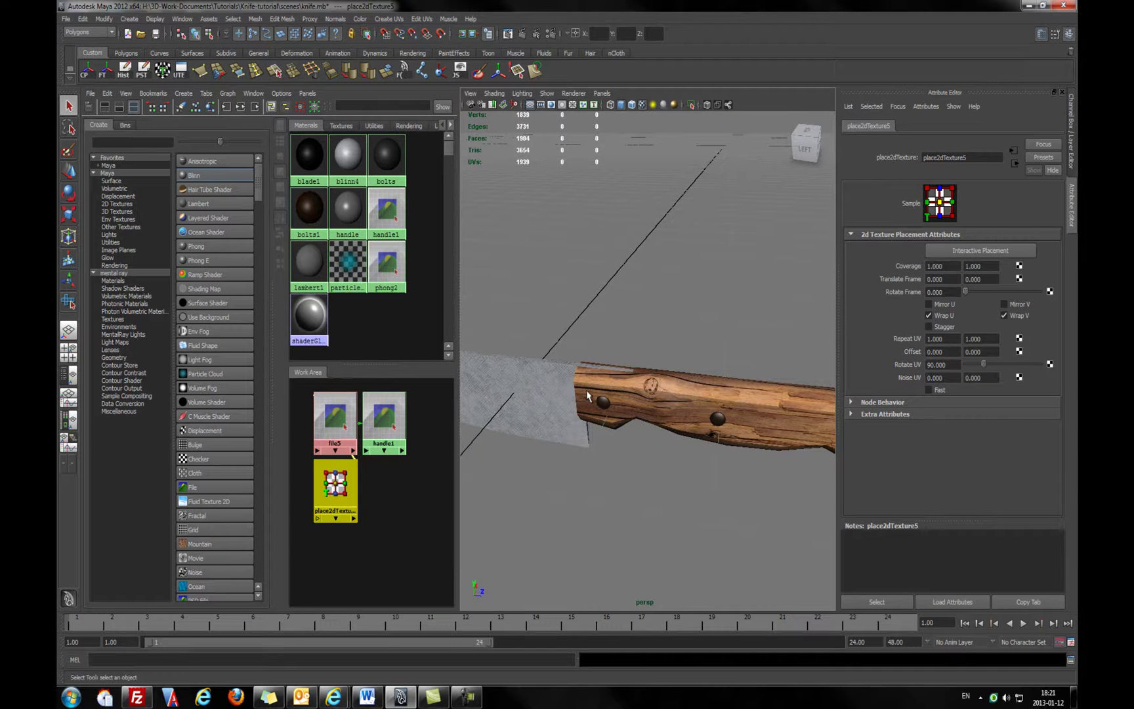
{"action": "right_click_drag", "start_coordinate": [587, 396], "coordinate": [684, 384], "text": "alt"}
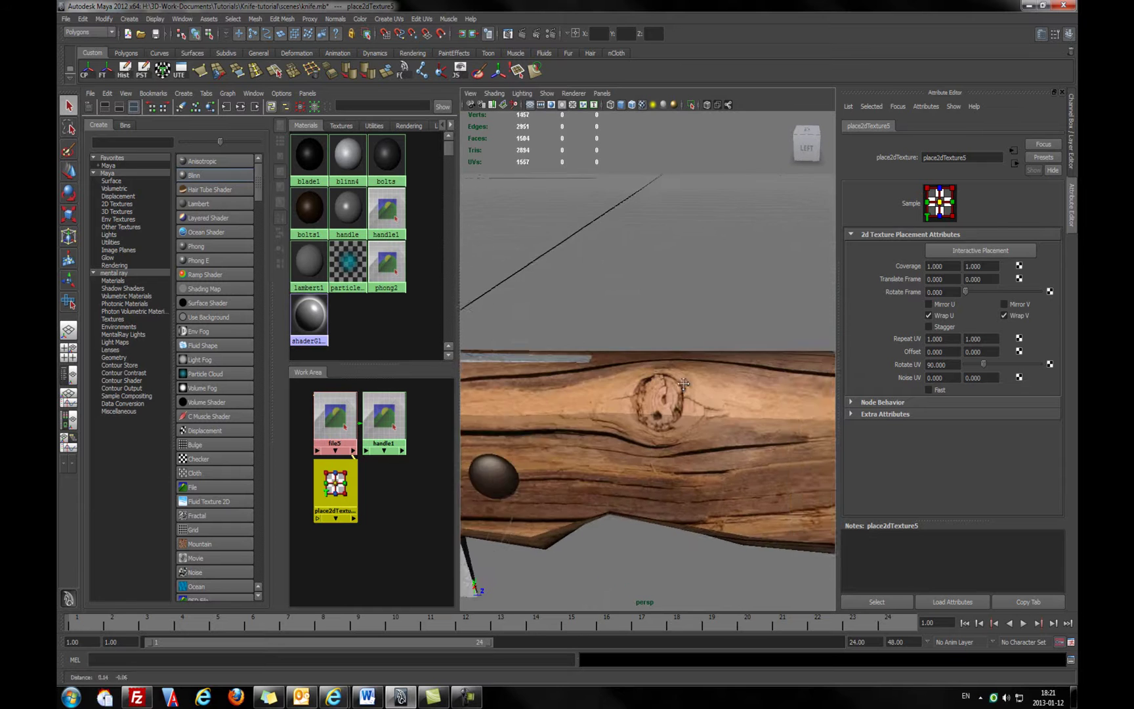
{"action": "middle_click_drag", "start_coordinate": [683, 384], "coordinate": [659, 364], "text": "alt"}
{"action": "right_click_drag", "start_coordinate": [746, 370], "coordinate": [644, 384], "text": "alt"}
{"action": "mouse_move", "coordinate": [645, 384]}
{"action": "left_mouse_down", "text": "alt"}
{"action": "mouse_move", "coordinate": [595, 384]}
{"action": "mouse_move", "coordinate": [631, 387]}
{"action": "left_mouse_up", "text": "alt"}
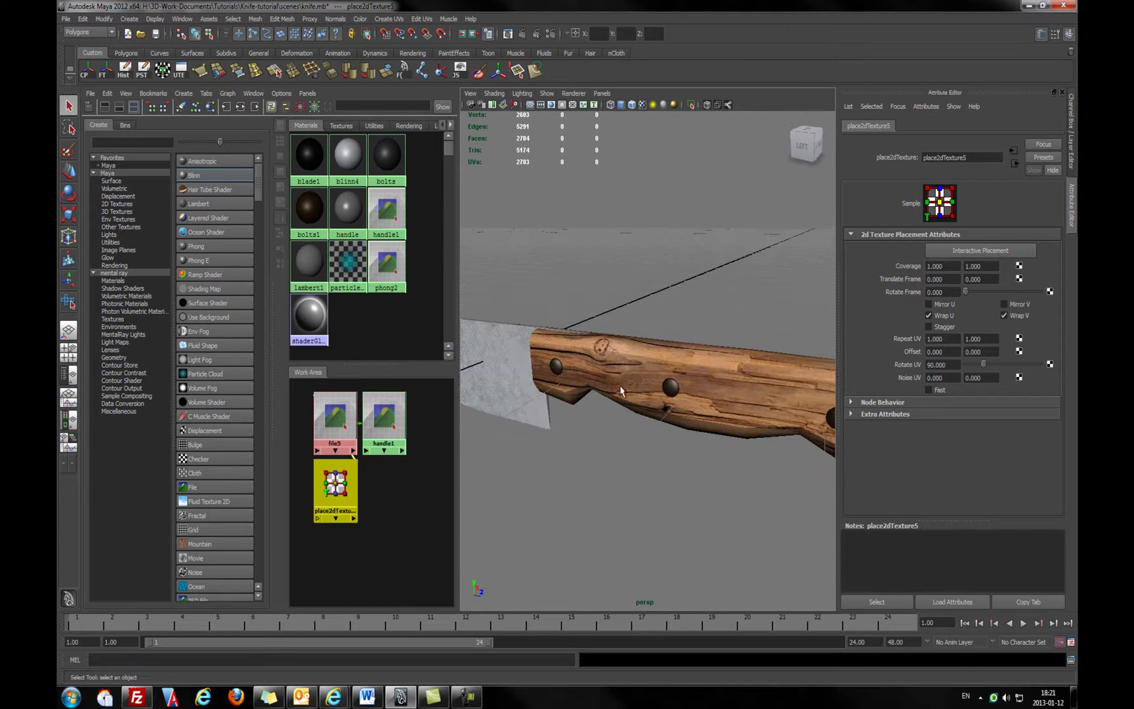
Switch to a single perspective view with the channel box and layer editor shown, and inspect the textured knife from both sides
{"action": "left_click", "coordinate": [68, 330]}
{"action": "right_click_drag", "start_coordinate": [586, 355], "coordinate": [499, 357], "text": "alt"}
{"action": "left_click_drag", "start_coordinate": [499, 358], "coordinate": [494, 400], "text": "alt"}
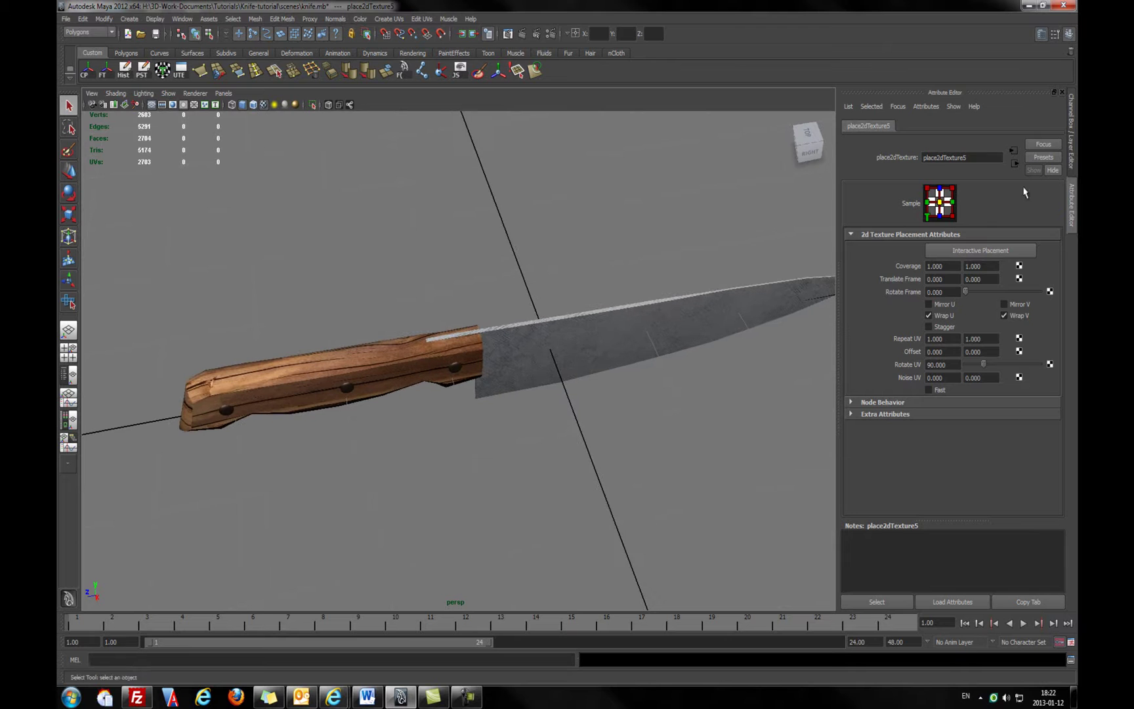
{"action": "left_click", "coordinate": [1070, 154]}
{"action": "left_click_drag", "start_coordinate": [404, 357], "coordinate": [663, 329], "text": "alt"}
{"action": "left_click_drag", "start_coordinate": [570, 379], "coordinate": [518, 368], "text": "alt"}
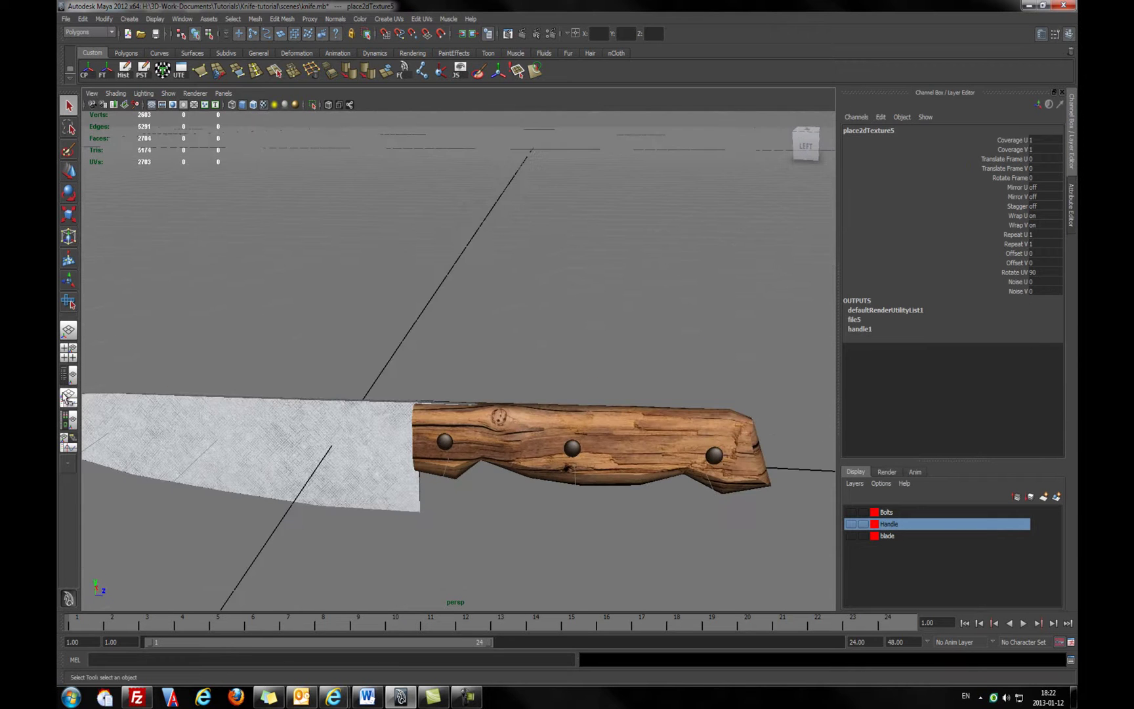
Return to the combined Hypershade and perspective layout and clear the handle's shading network from the work area
{"action": "left_click", "coordinate": [68, 419]}
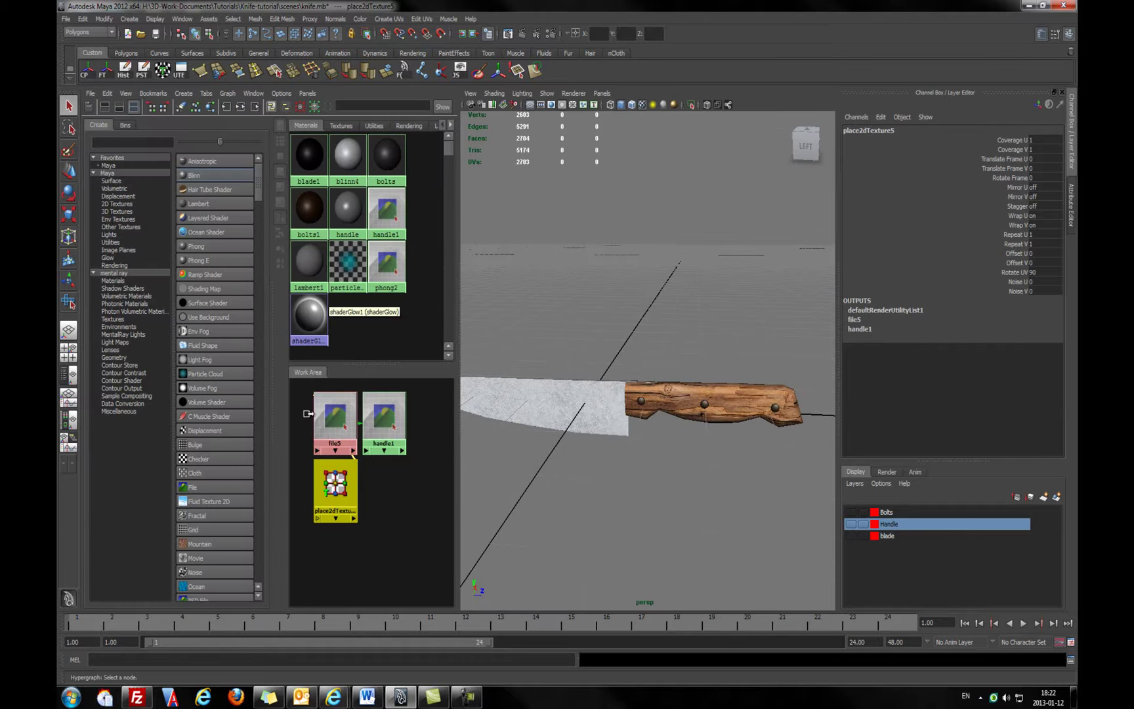
{"action": "left_click", "coordinate": [195, 107]}
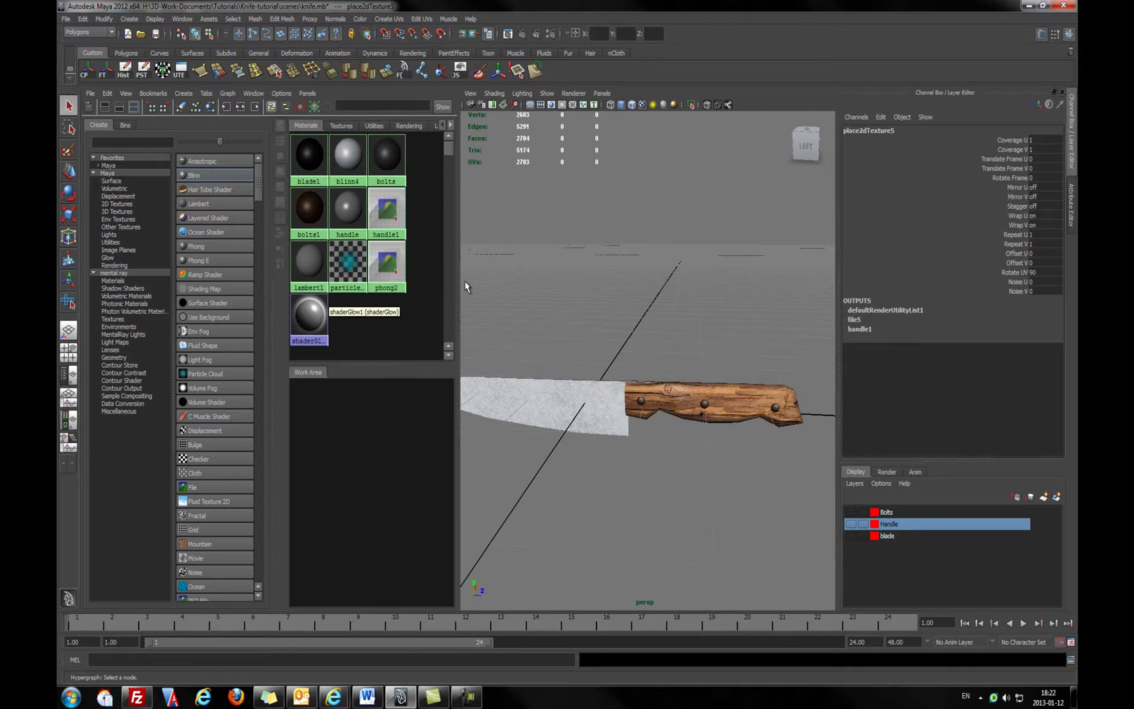
{"action": "middle_click_drag", "start_coordinate": [523, 251], "coordinate": [593, 263], "text": "alt"}
{"action": "left_click_drag", "start_coordinate": [485, 295], "coordinate": [585, 297], "text": "alt"}
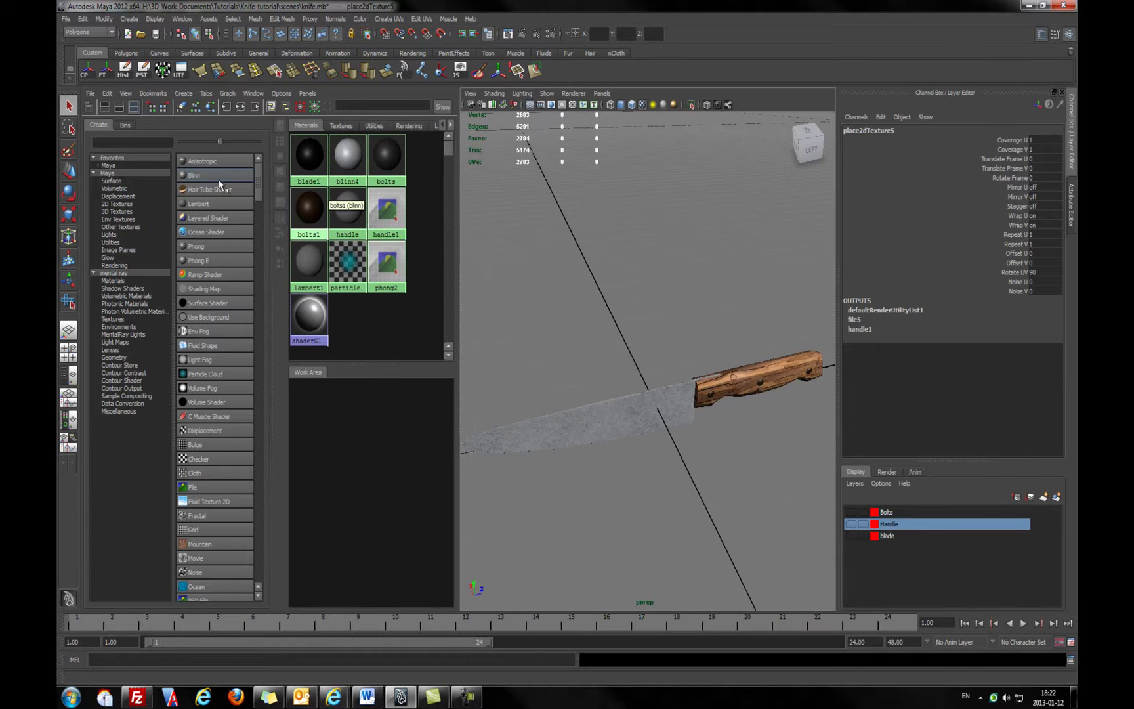
{"action": "left_click_drag", "start_coordinate": [577, 369], "coordinate": [626, 357], "text": "alt"}
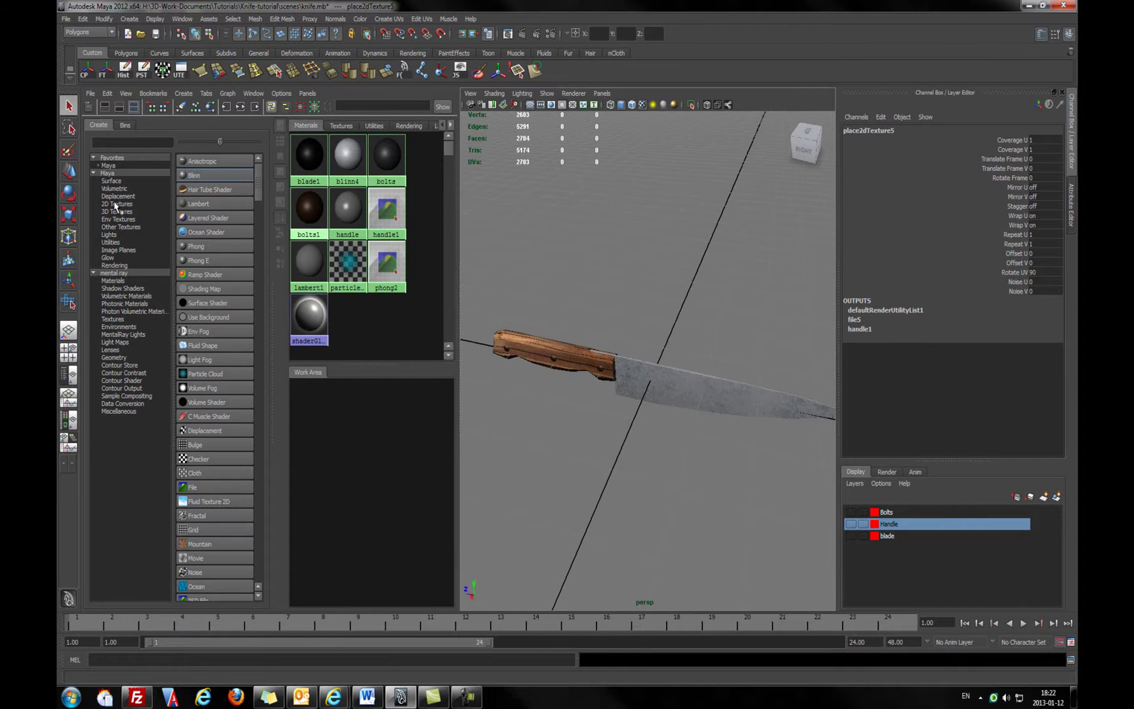
List the mental ray nodes available for creation and examine the knife's blade and handle up close
{"action": "left_click", "coordinate": [112, 274]}
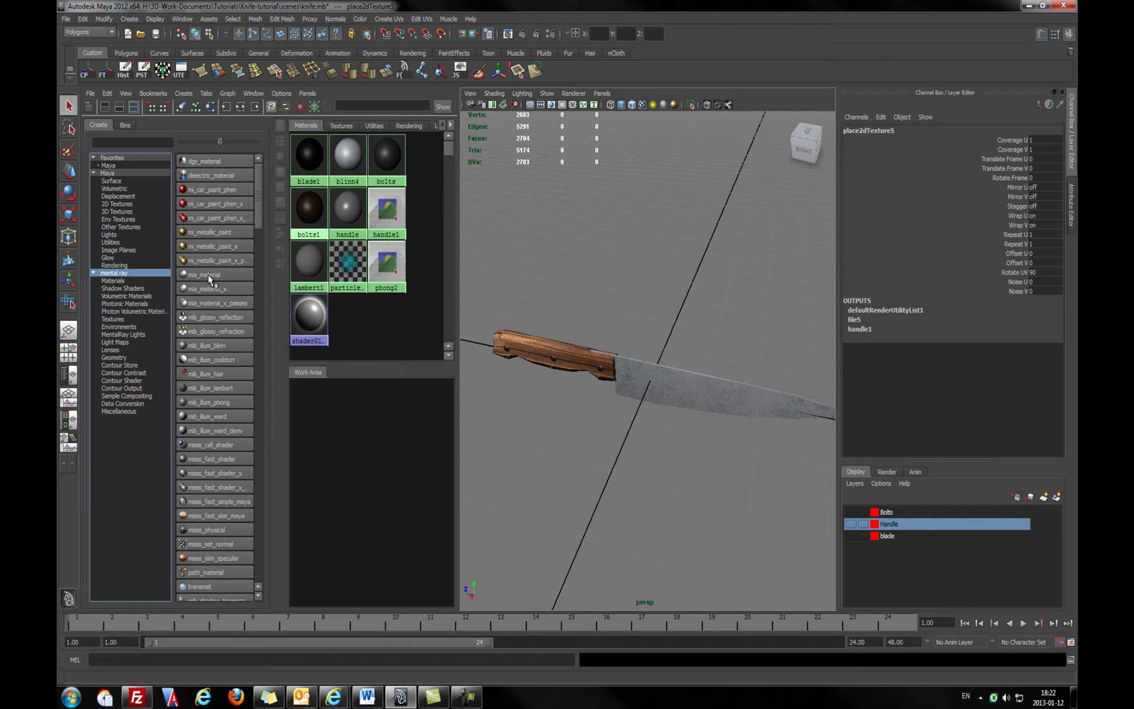
{"action": "left_click_drag", "start_coordinate": [612, 349], "coordinate": [519, 405], "text": "alt"}
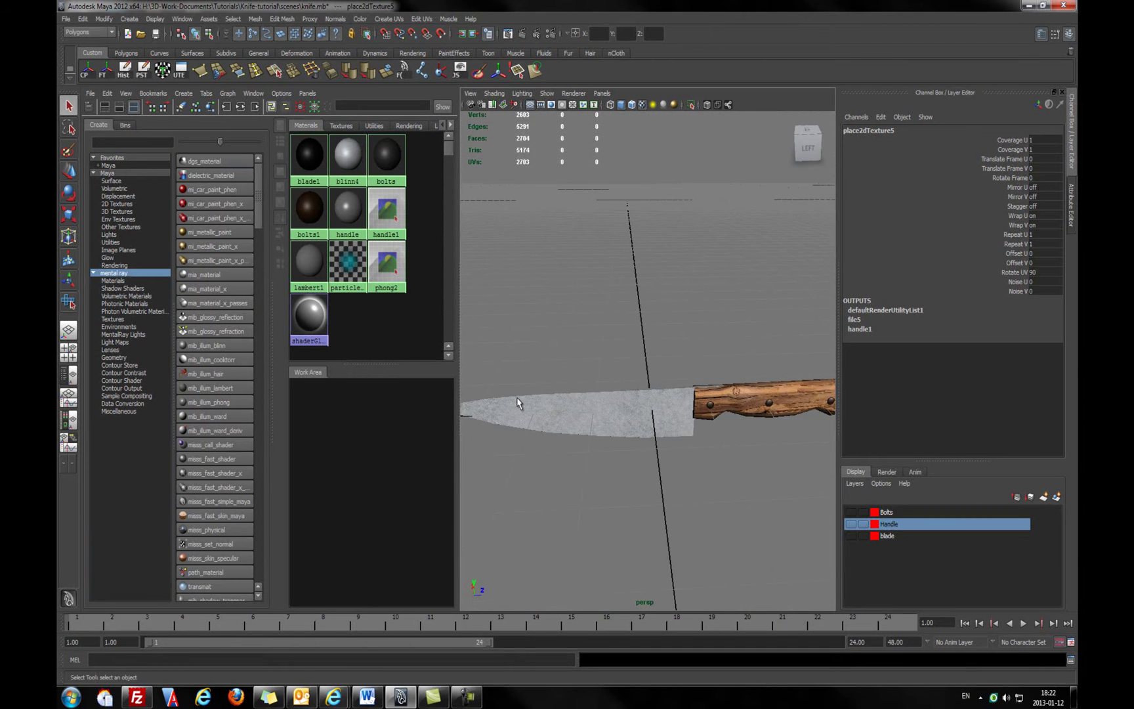
{"action": "right_click_drag", "start_coordinate": [518, 405], "coordinate": [708, 417], "text": "alt"}
{"action": "middle_click_drag", "start_coordinate": [709, 417], "coordinate": [641, 314], "text": "alt"}
{"action": "right_click_drag", "start_coordinate": [640, 313], "coordinate": [549, 328], "text": "alt"}
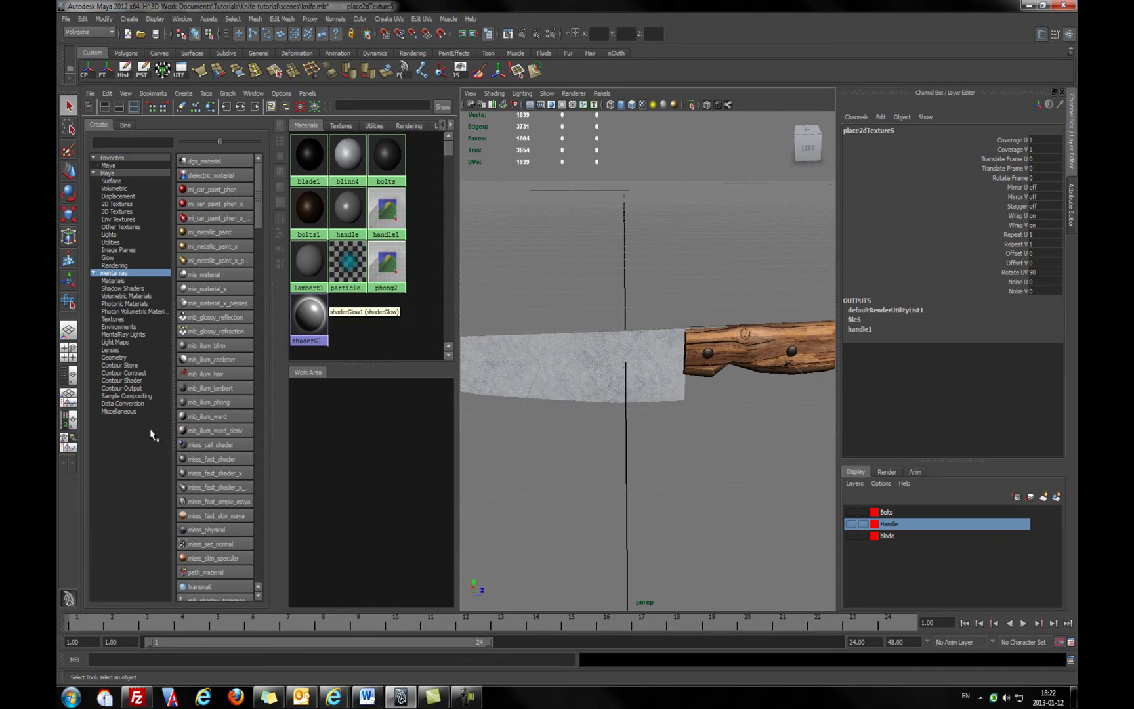